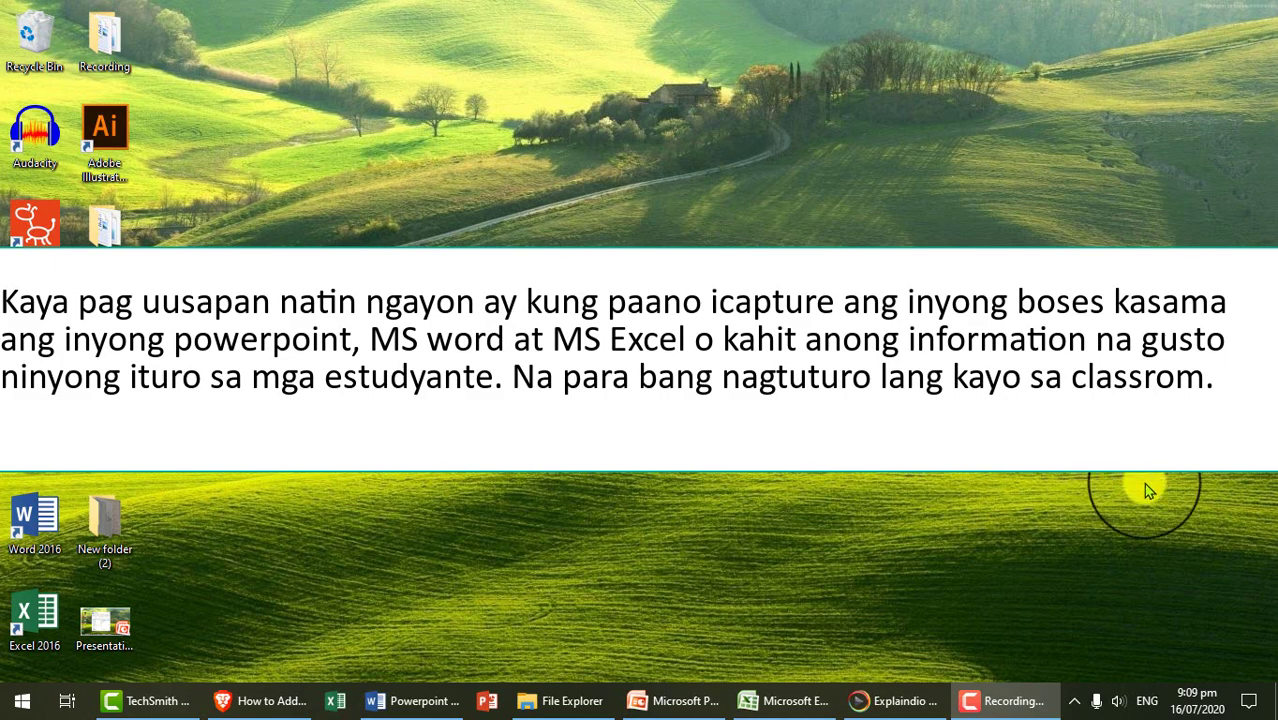
- Resume the screen capture and browse the Start menu app list without launching anything
click(990, 699)
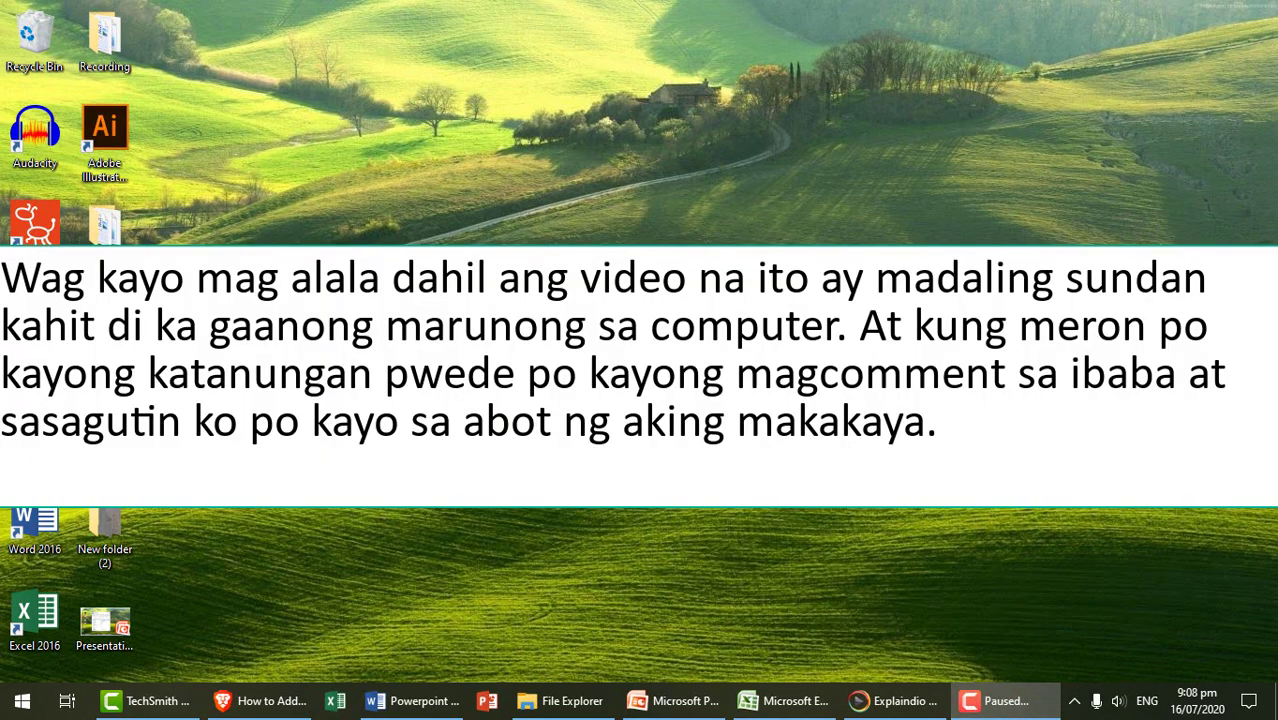
key(F9)
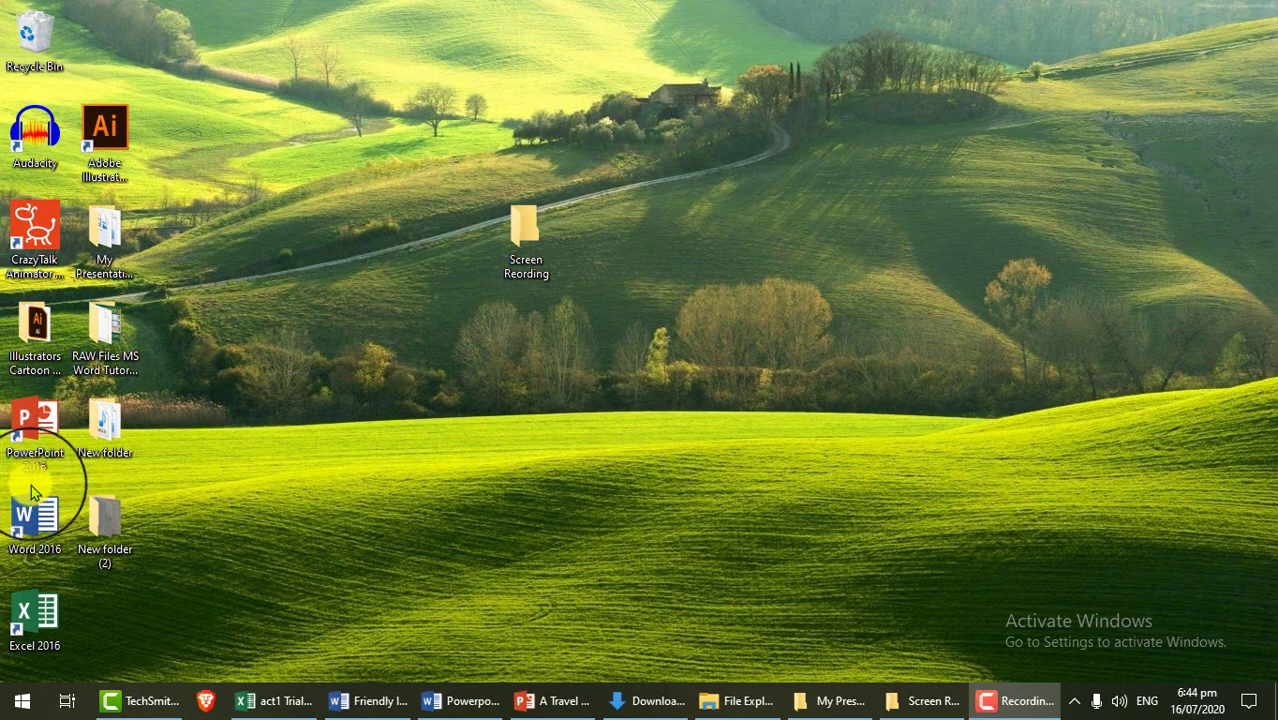
click(20, 700)
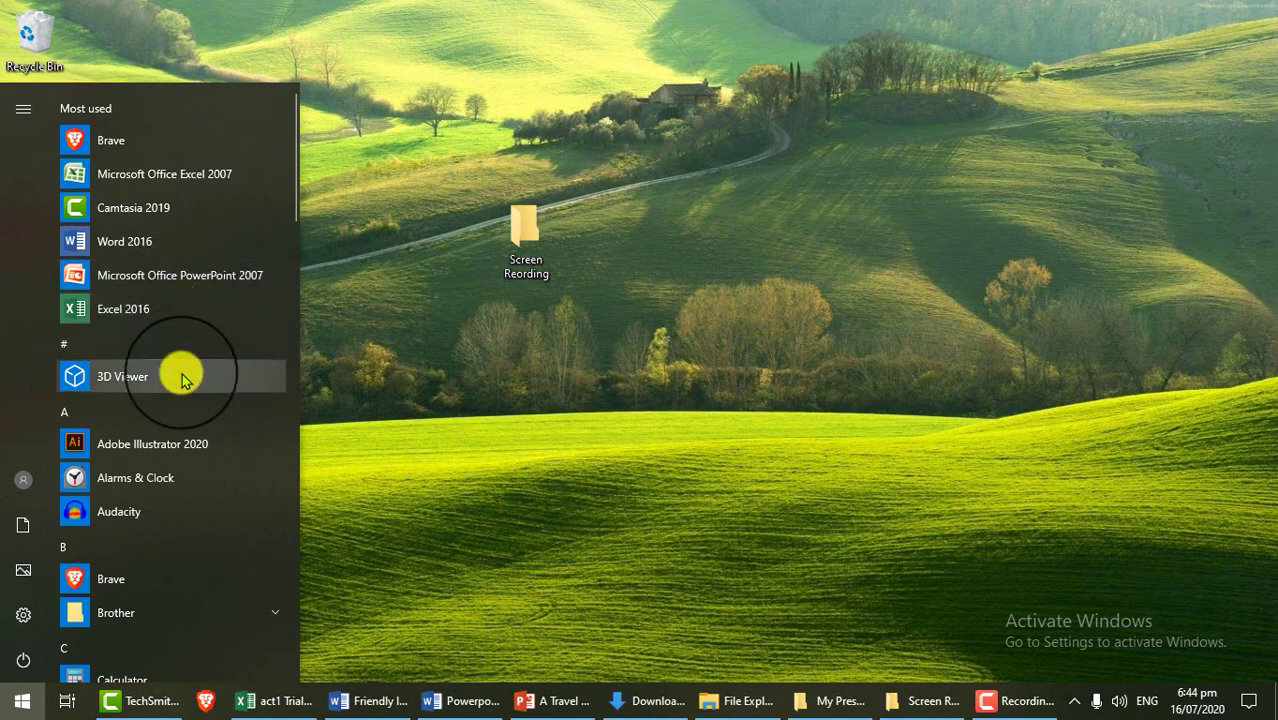
scroll(182, 390, down, 1)
scroll(182, 390, down, 1)
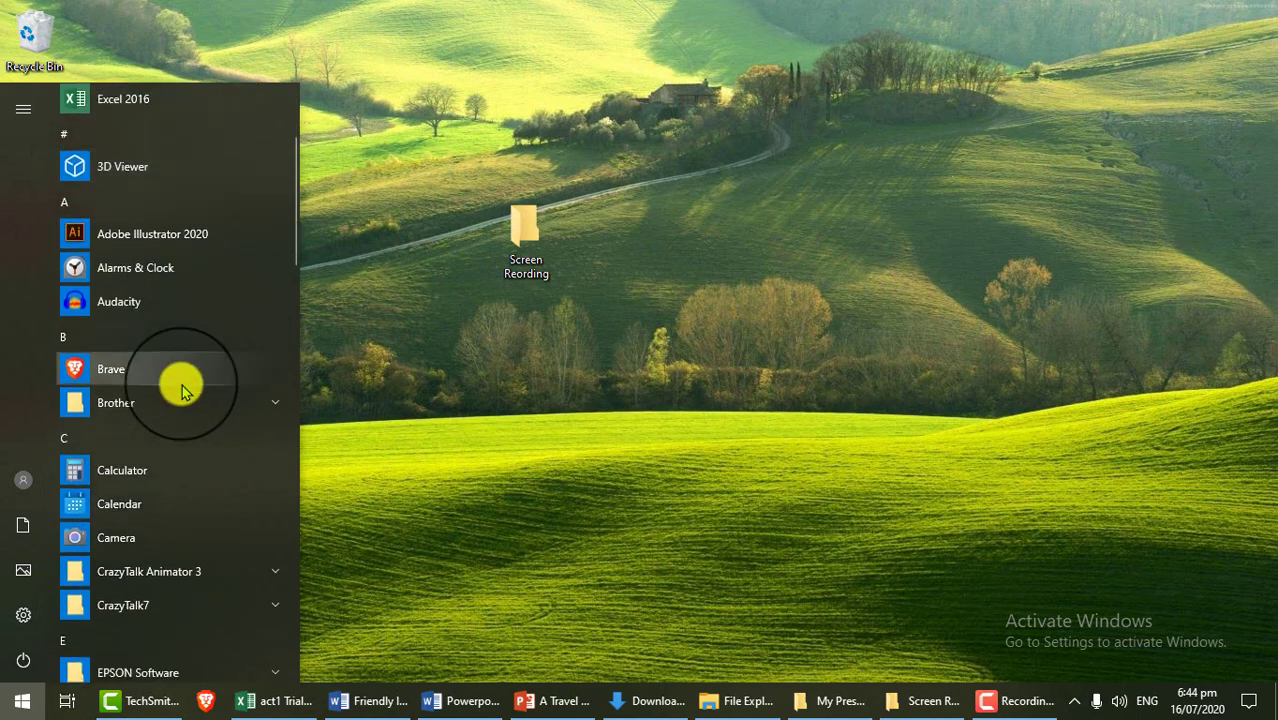
scroll(182, 390, down, 3)
scroll(182, 390, down, 3)
scroll(182, 390, down, 1)
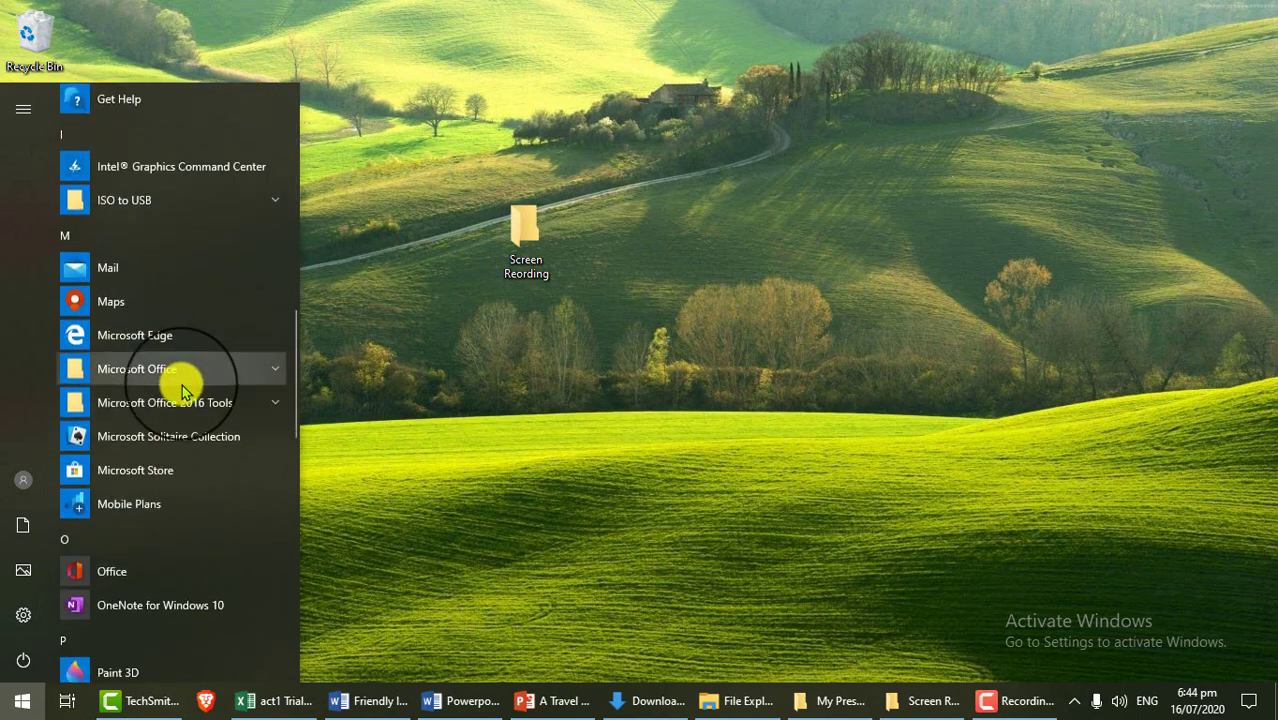
scroll(182, 390, down, 2)
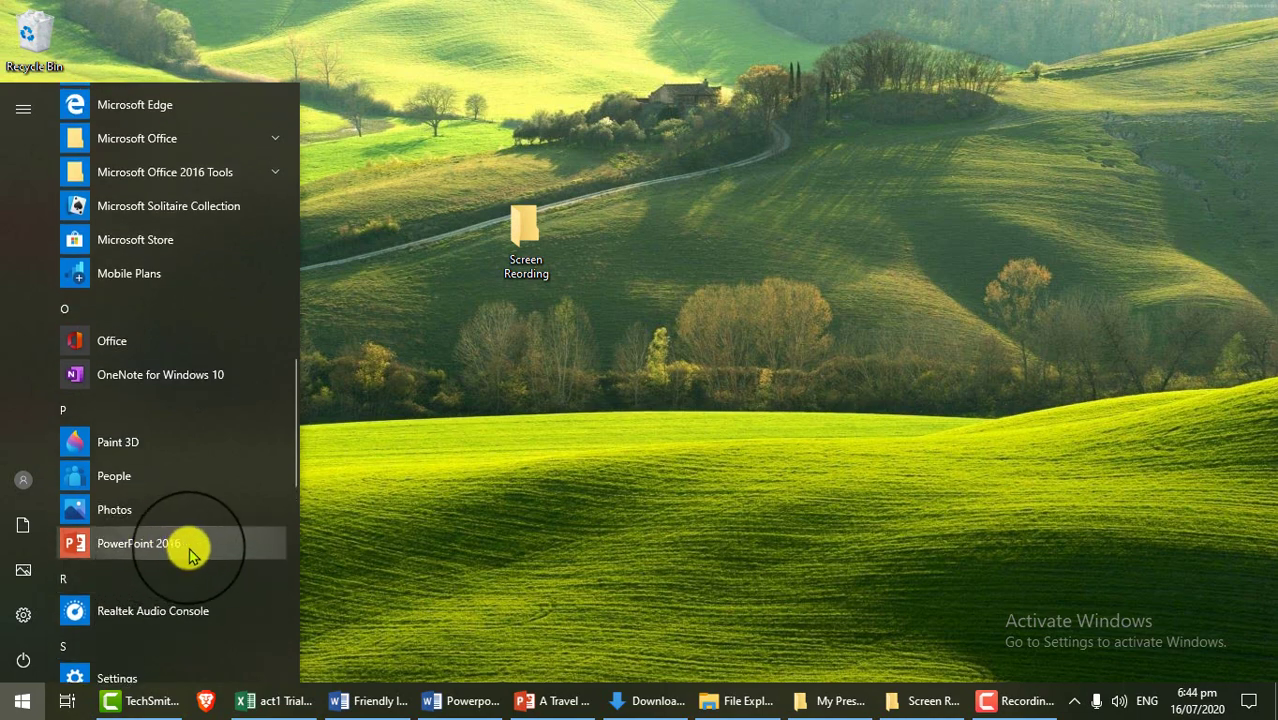
scroll(190, 550, up, 3)
scroll(188, 548, up, 5)
scroll(188, 548, up, 4)
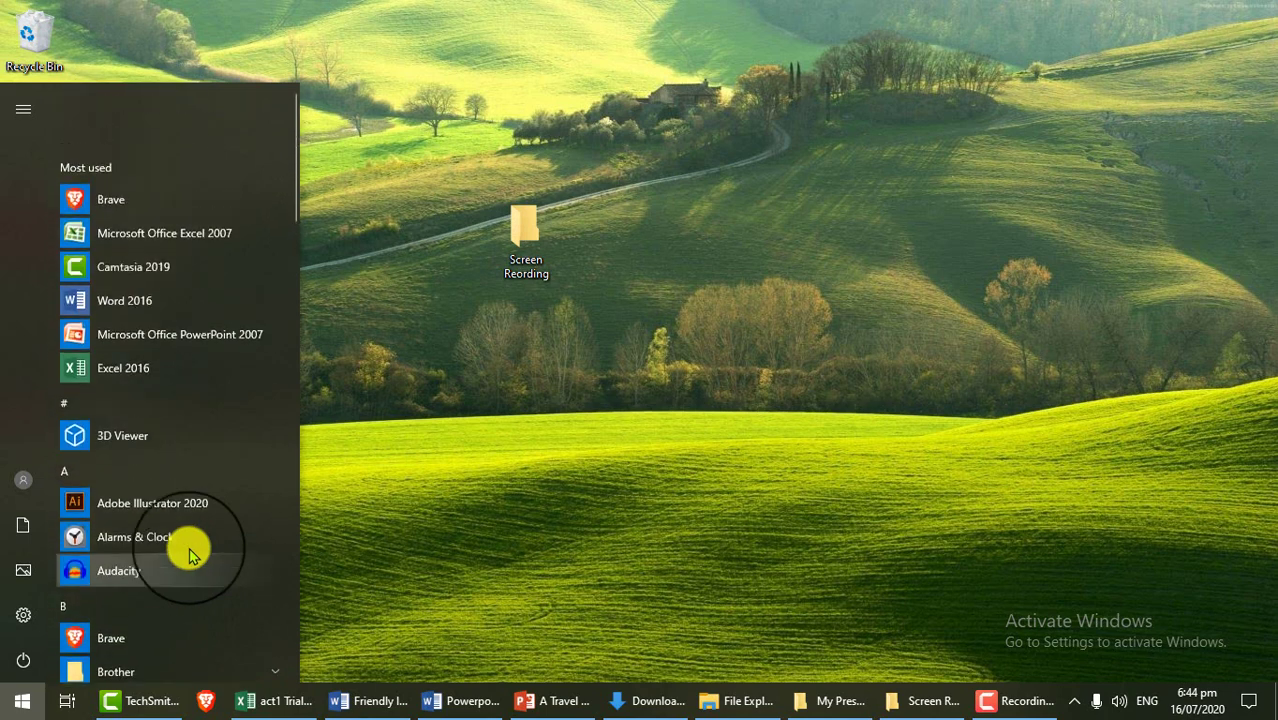
scroll(194, 490, up, 1)
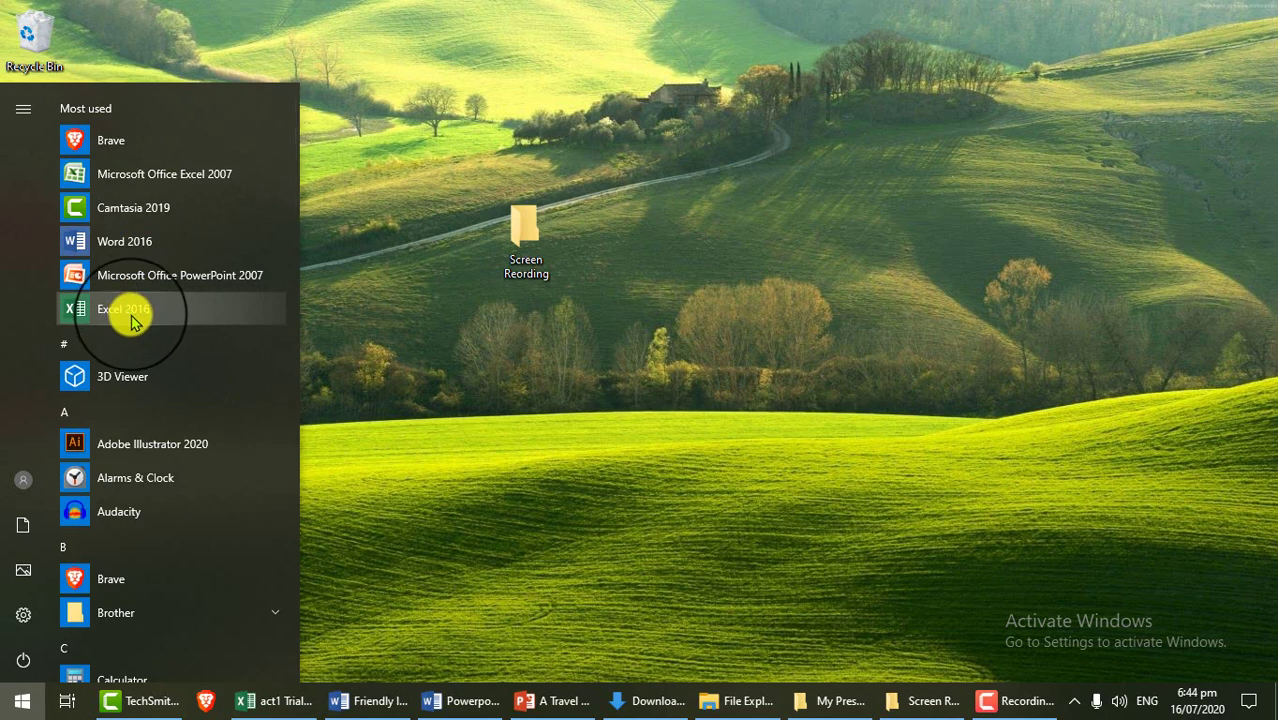
click(412, 390)
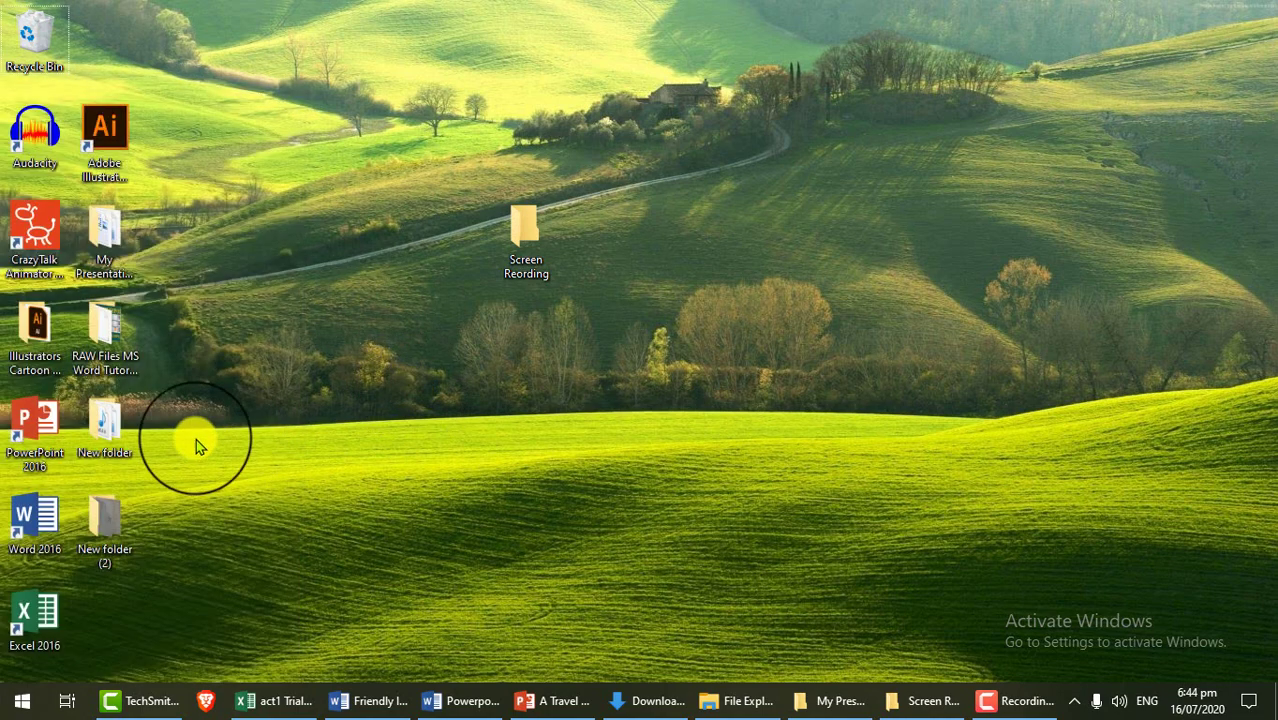
- Start a blank presentation in PowerPoint 2016, then launch PowerPoint 2007 and close its window
double_click(28, 445)
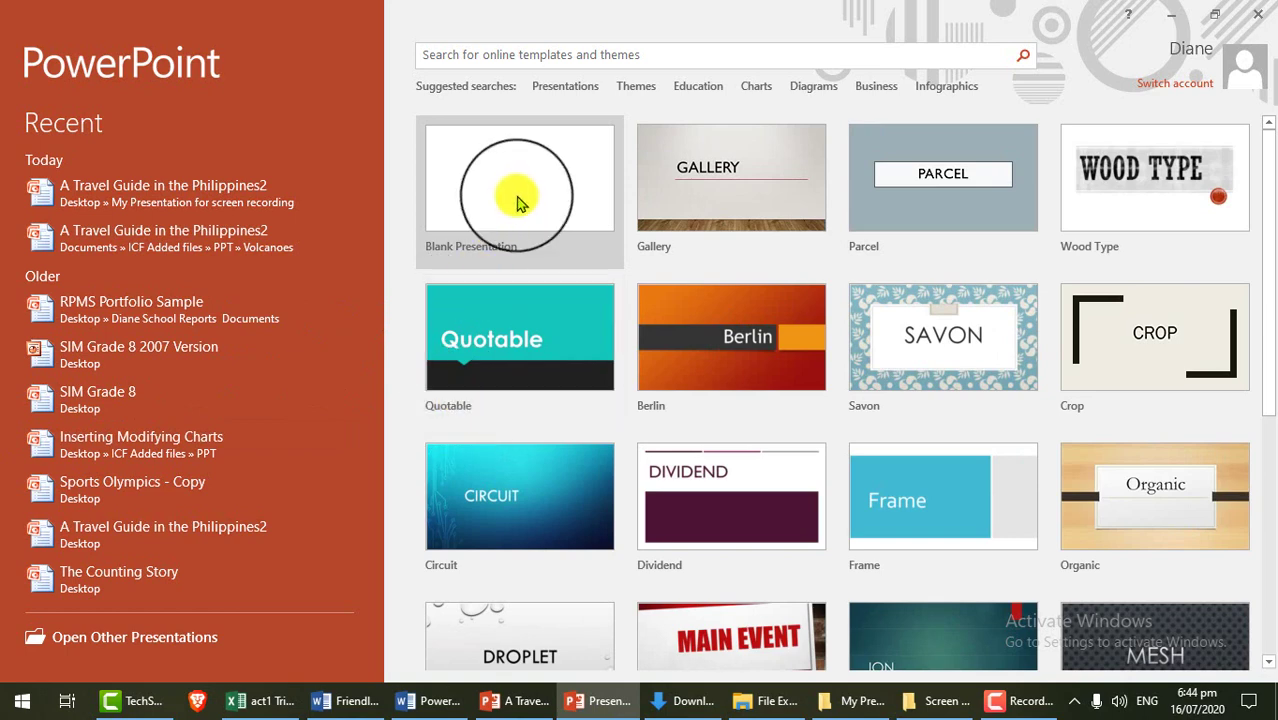
click(556, 226)
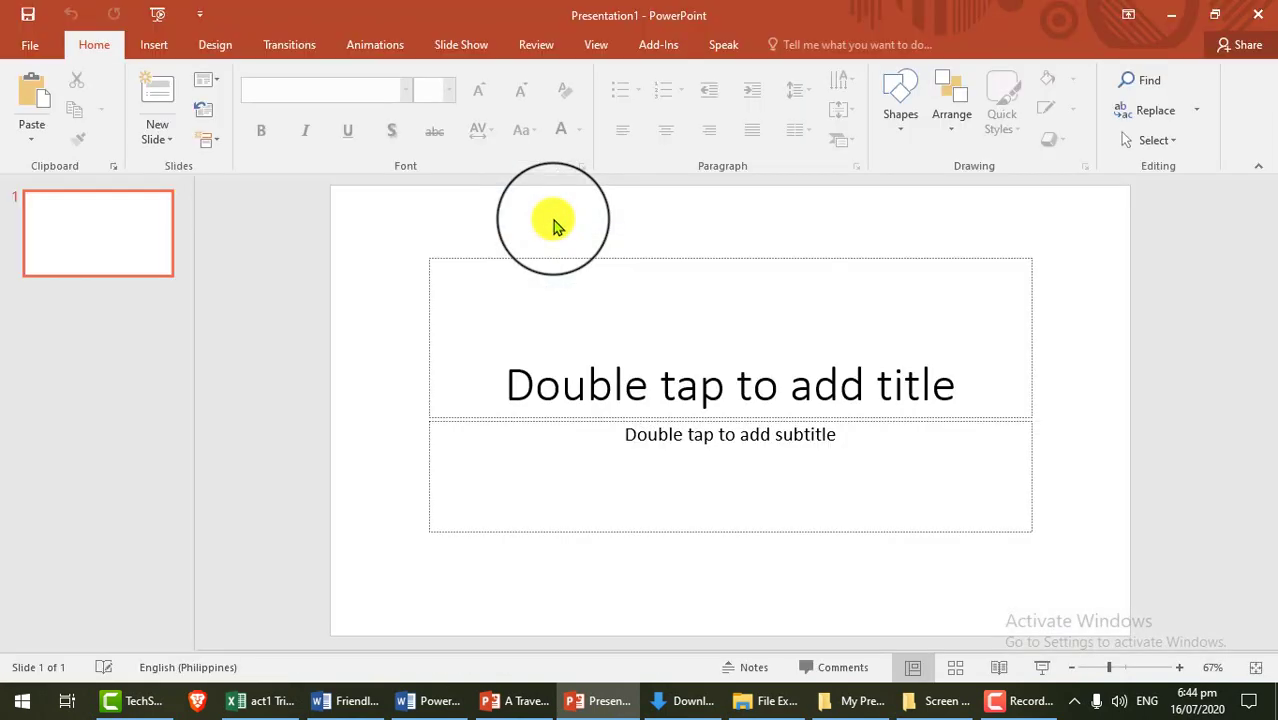
click(29, 705)
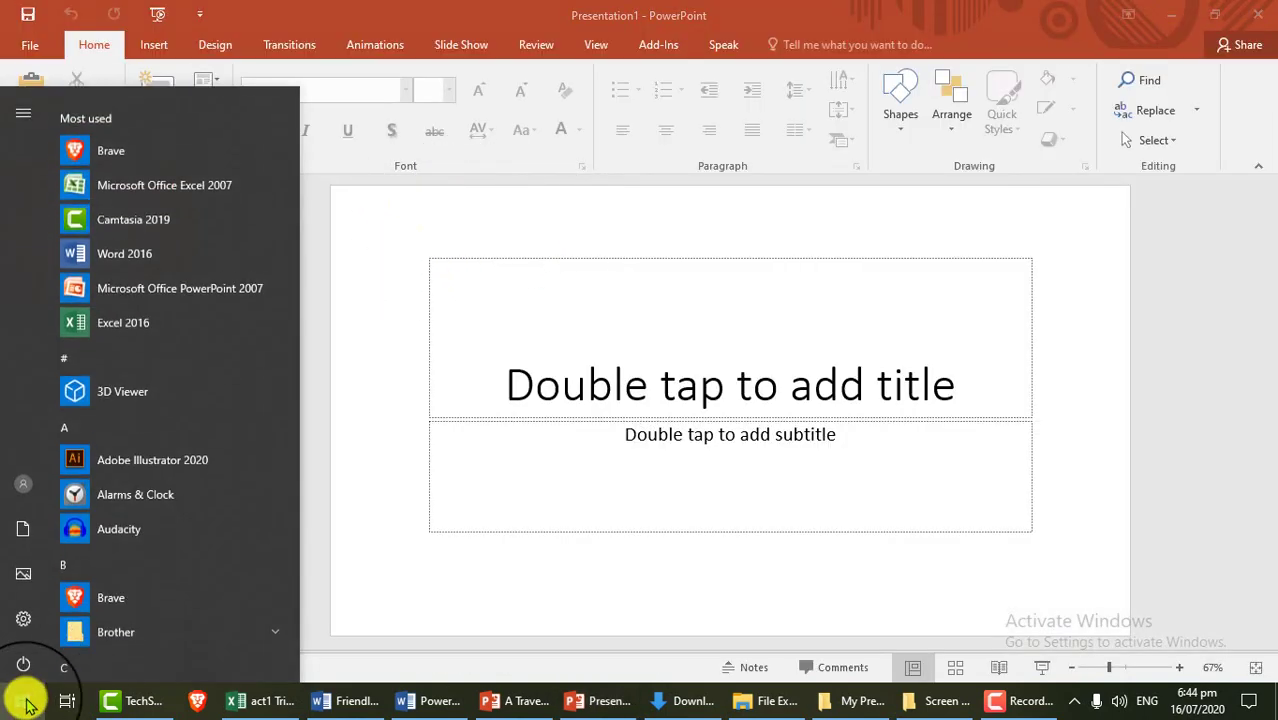
click(172, 275)
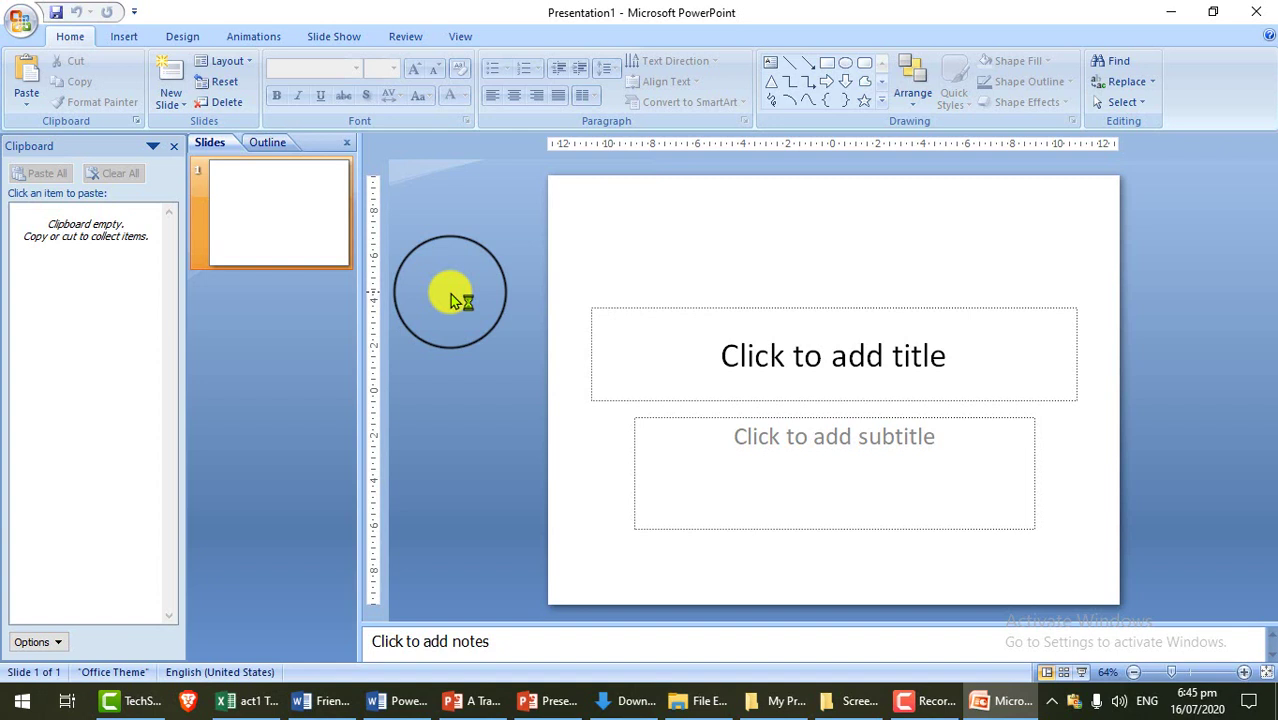
click(1256, 11)
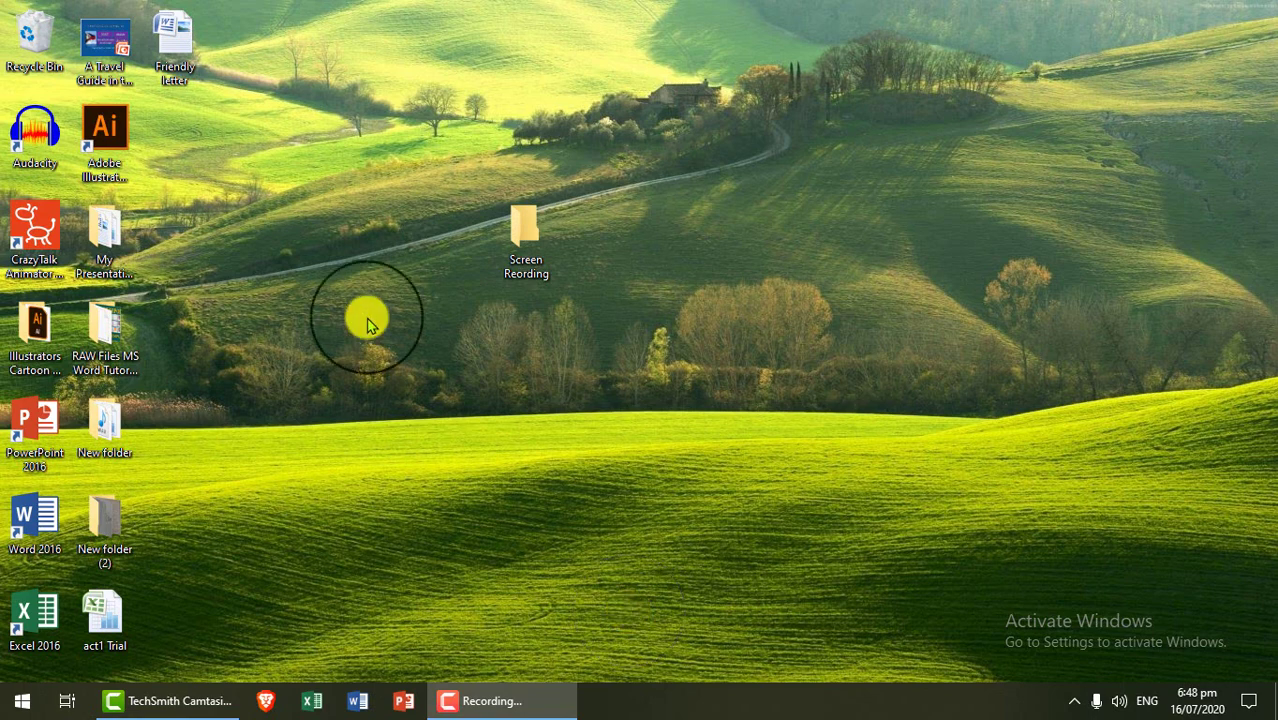
- Gather Friendly letter, act1 Trial and the Travel Guide presentation together mid-desktop
drag(175, 45, 381, 155)
drag(107, 628, 384, 246)
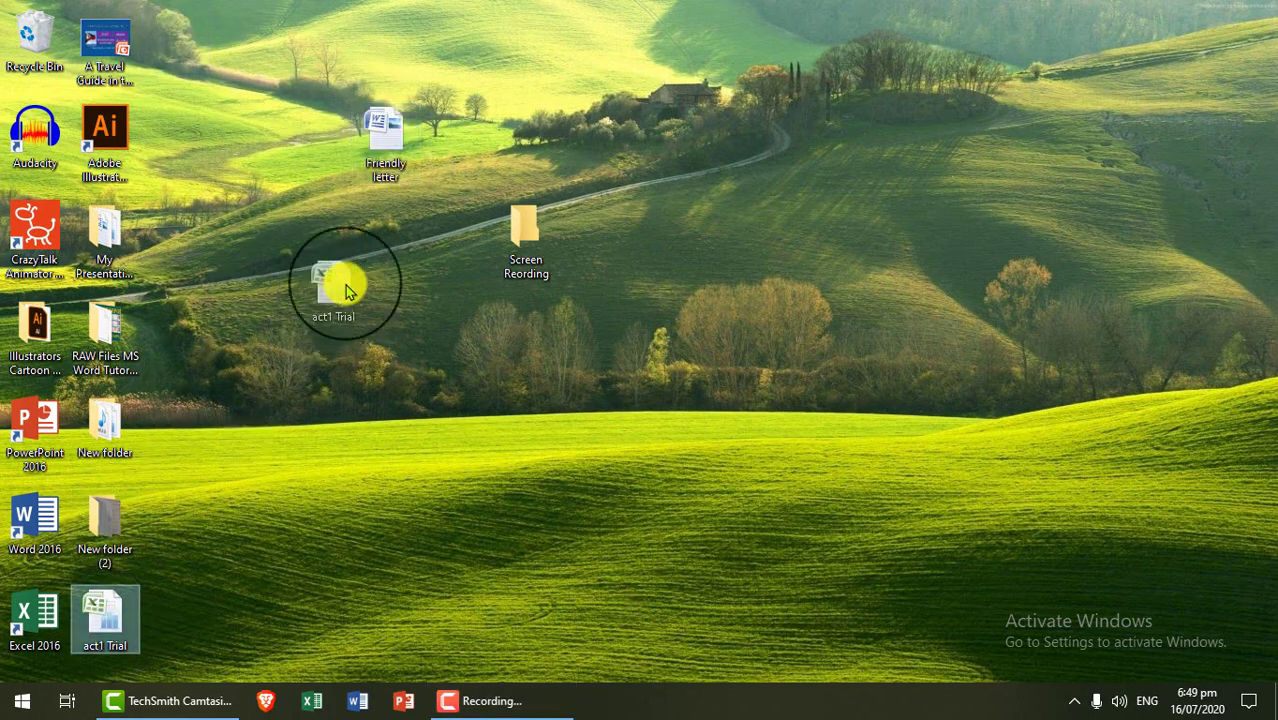
drag(92, 52, 368, 348)
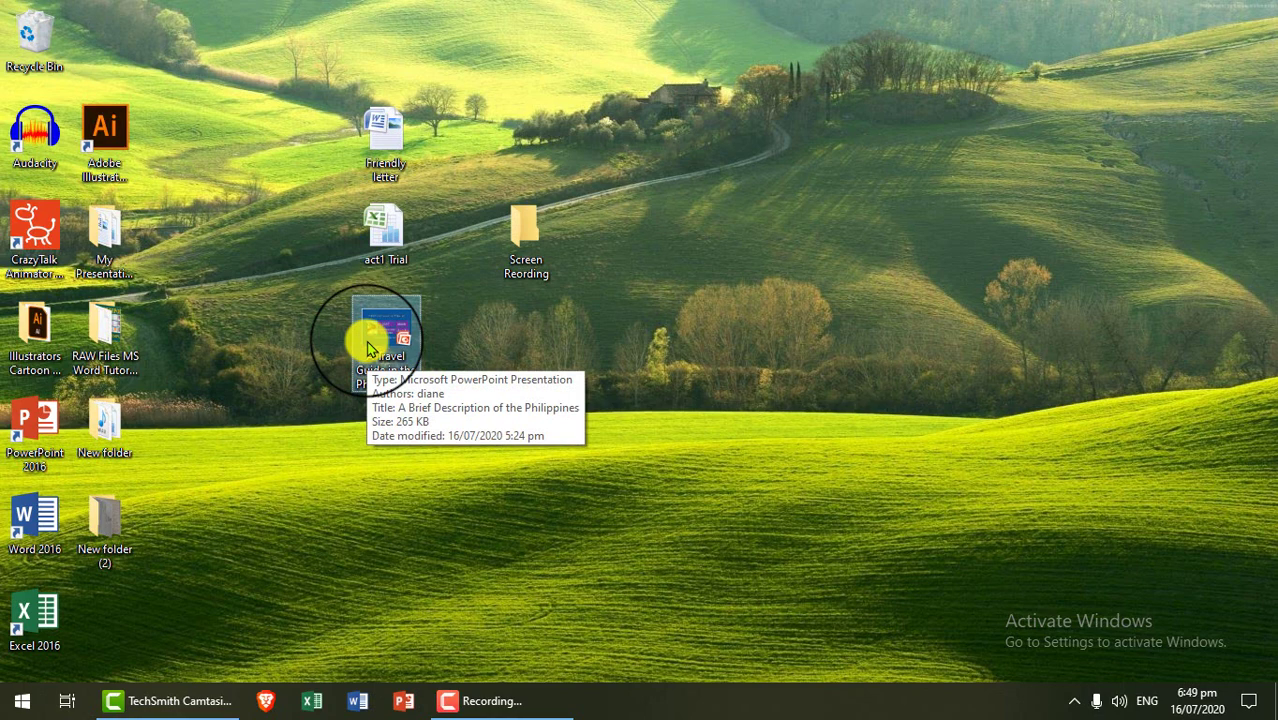
click(493, 414)
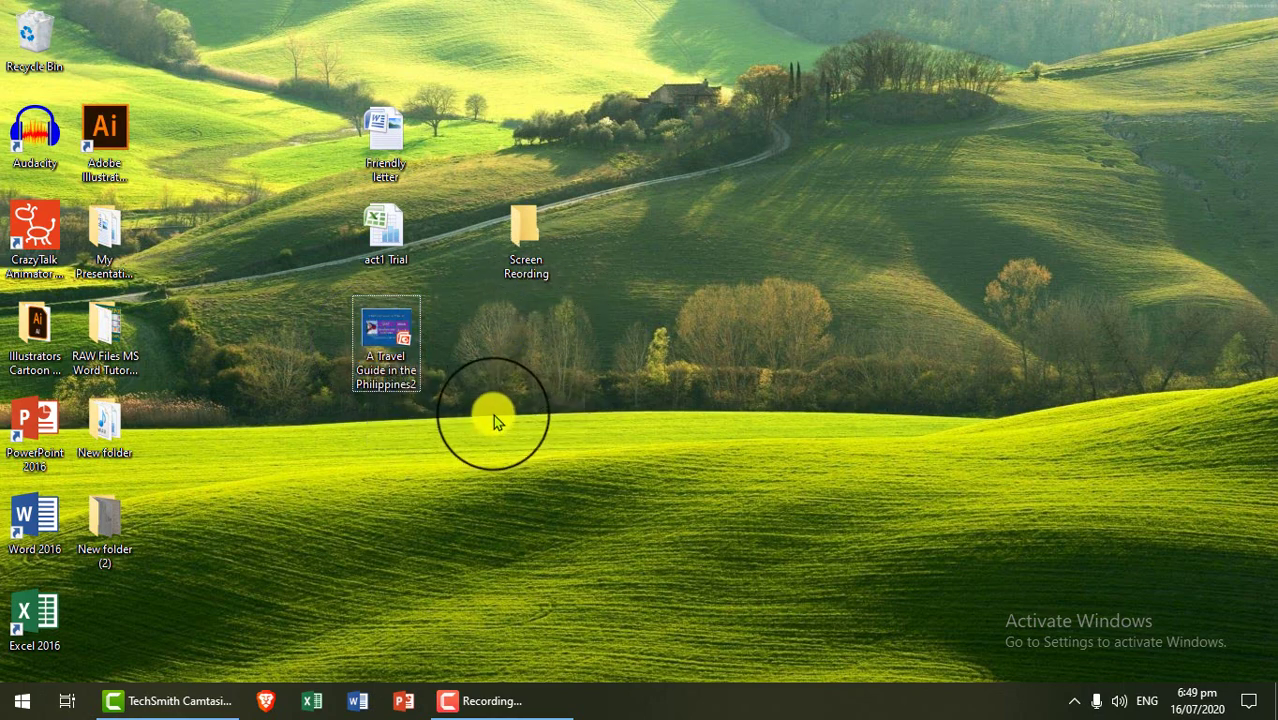
- Create a new desktop folder named Recording
right_click(493, 414)
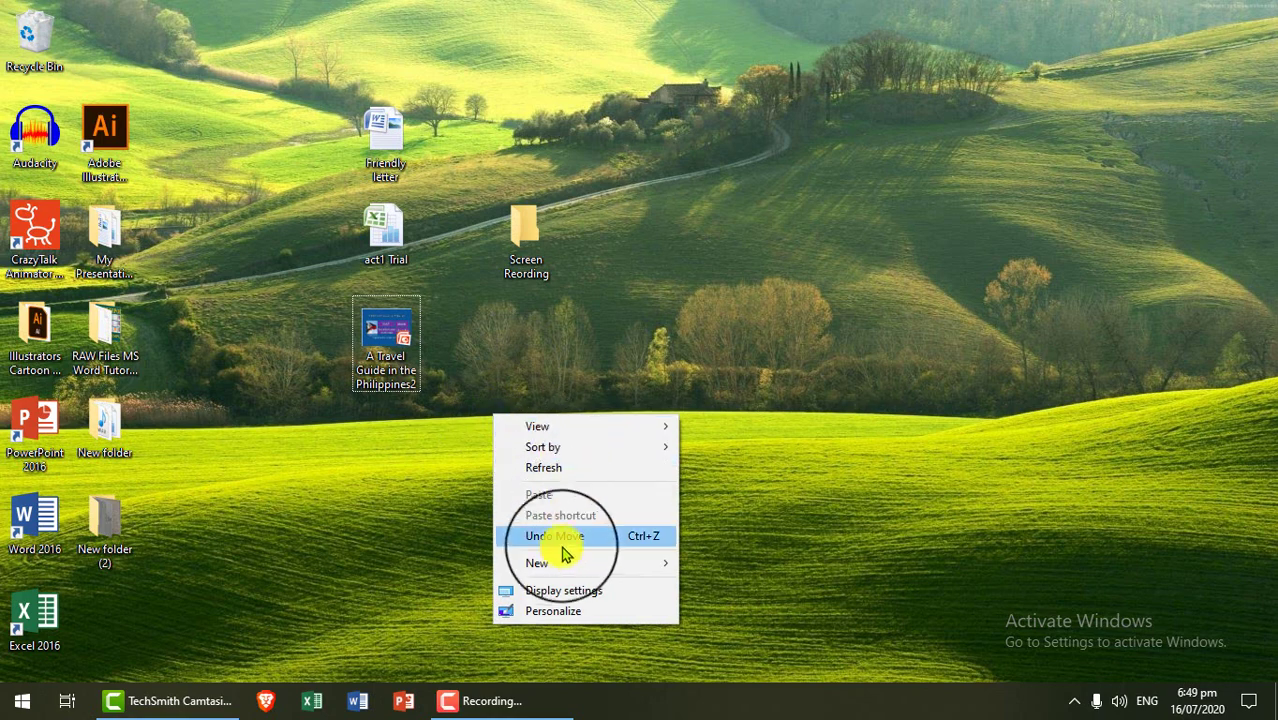
mouse_move(559, 563)
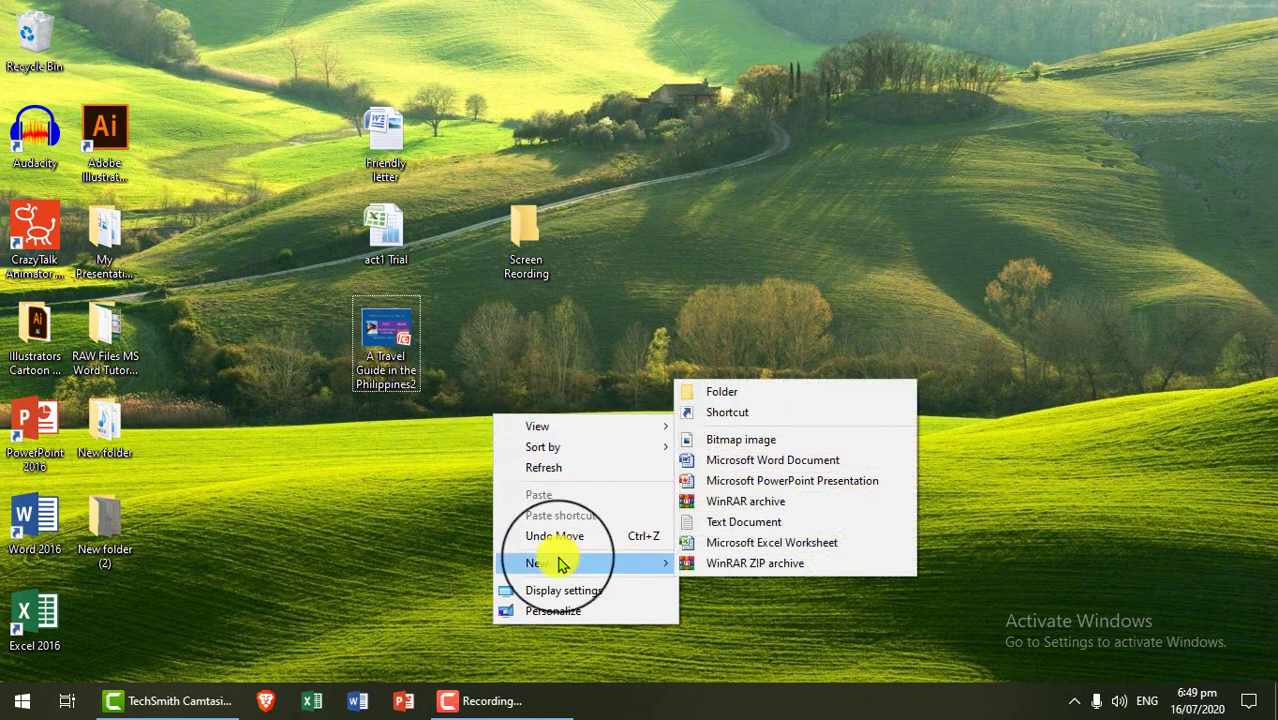
click(764, 391)
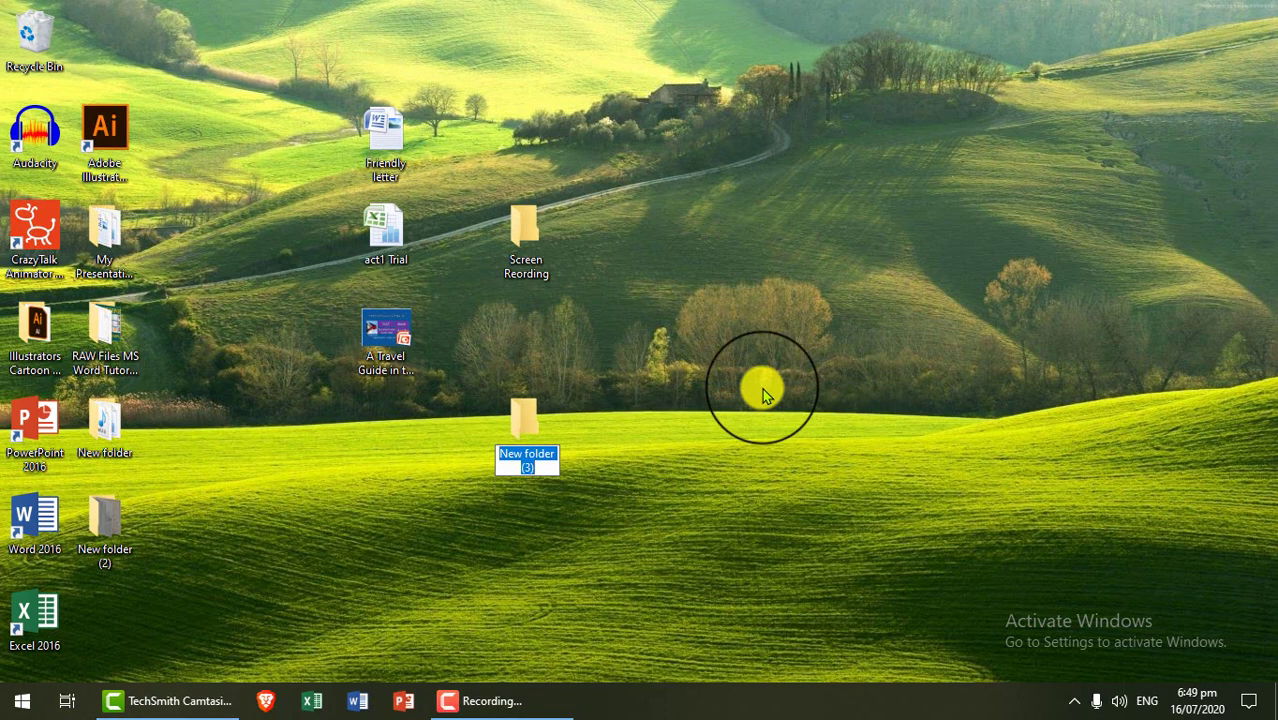
text(Rec)
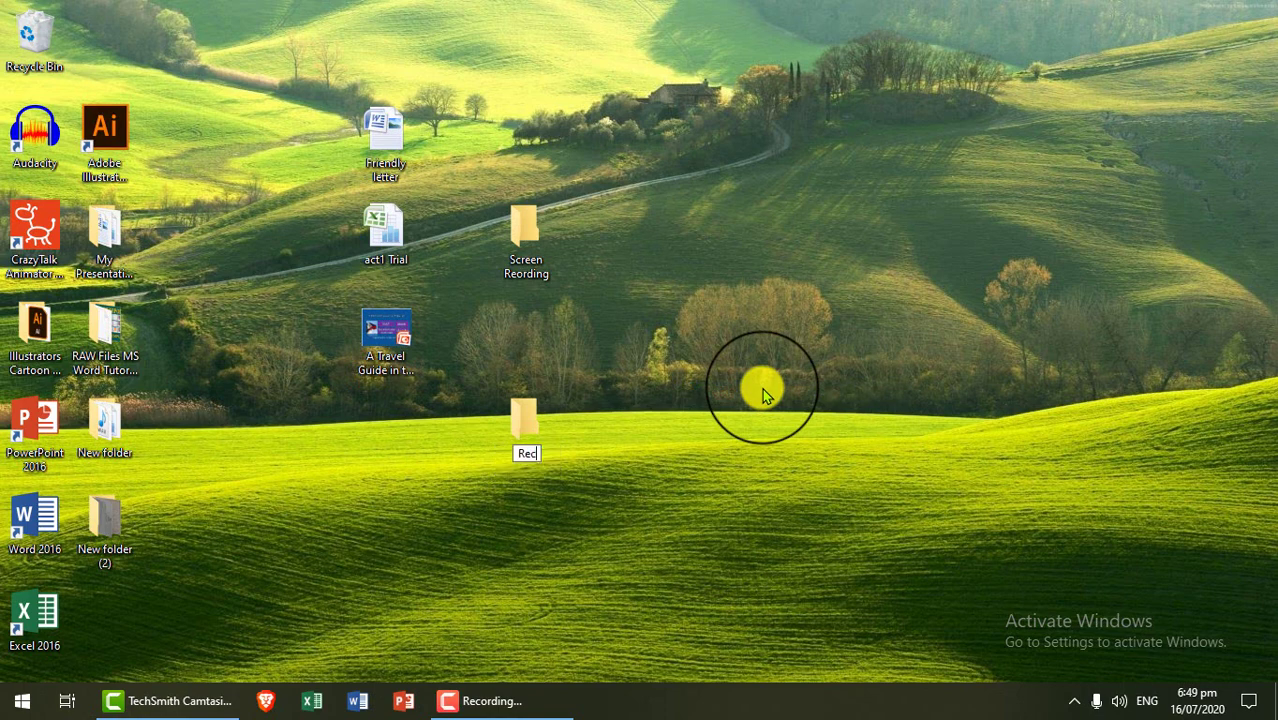
text(ord)
text(ing)
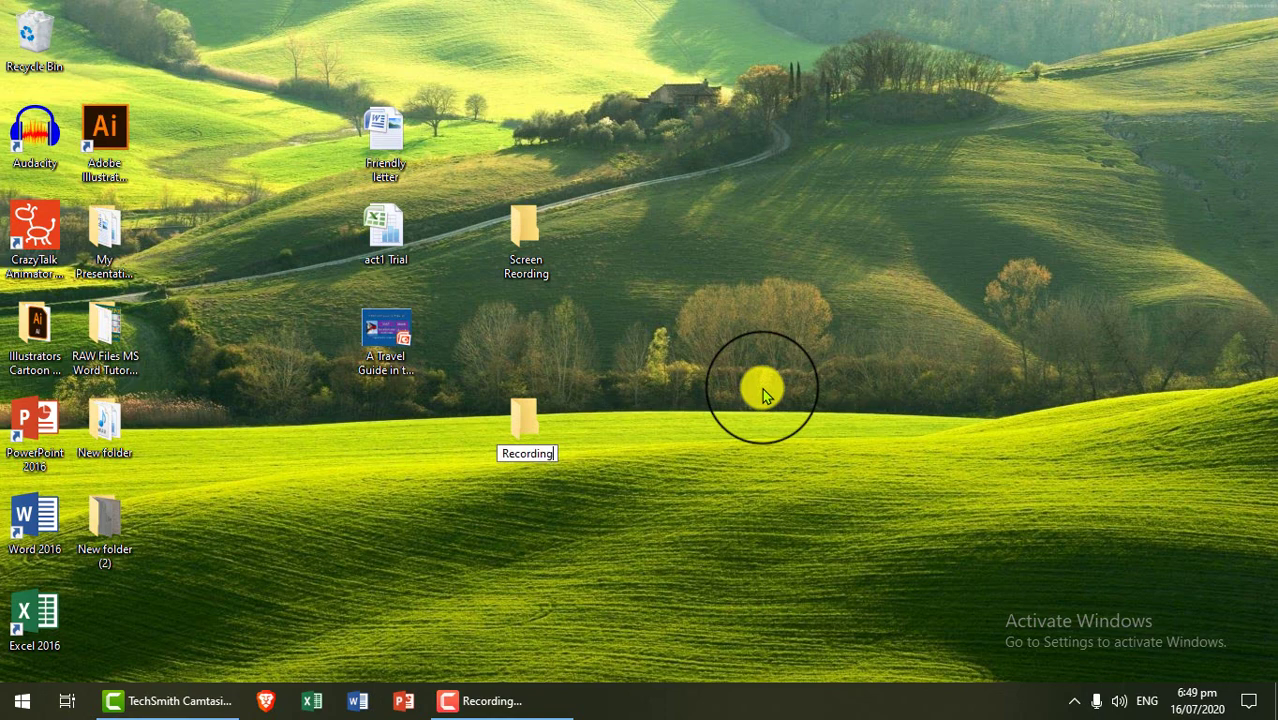
key(Return)
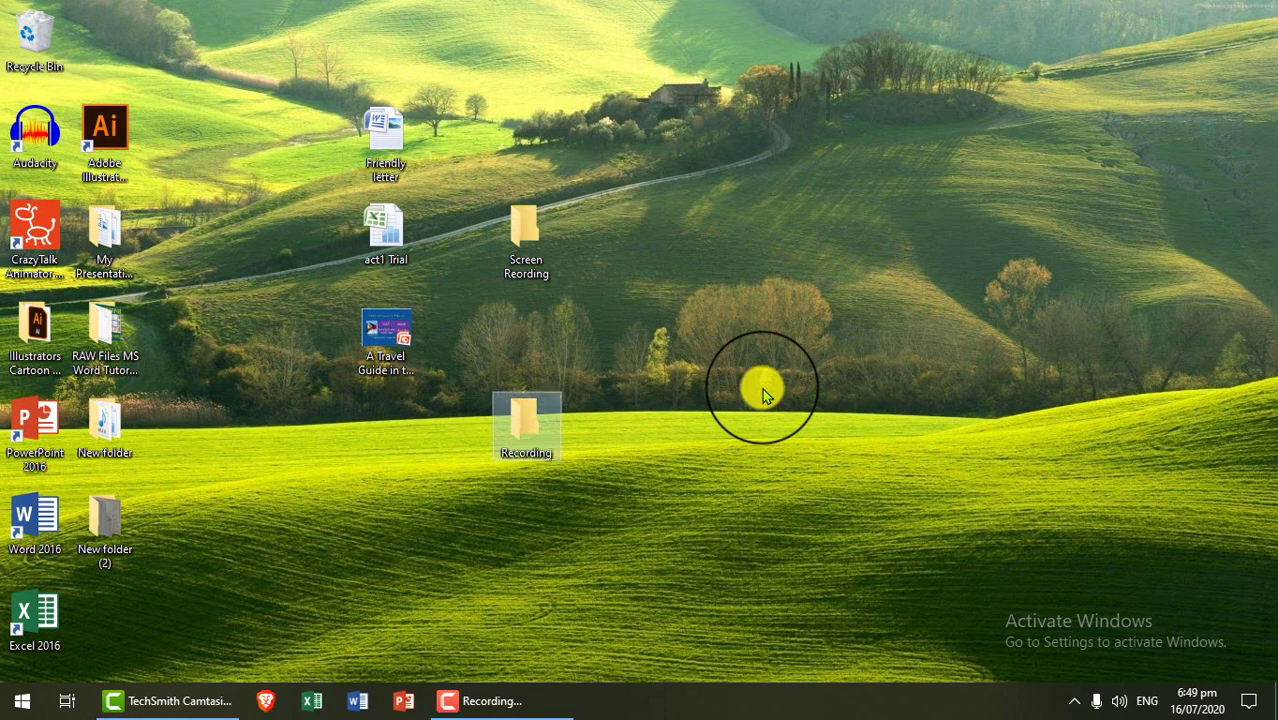
- Move A Travel Guide, act1 Trial and Friendly letter into the Recording folder
mouse_move(385, 322)
mouse_down()
mouse_move(503, 388)
mouse_move(525, 425)
mouse_up()
drag(386, 233, 527, 428)
drag(385, 150, 521, 443)
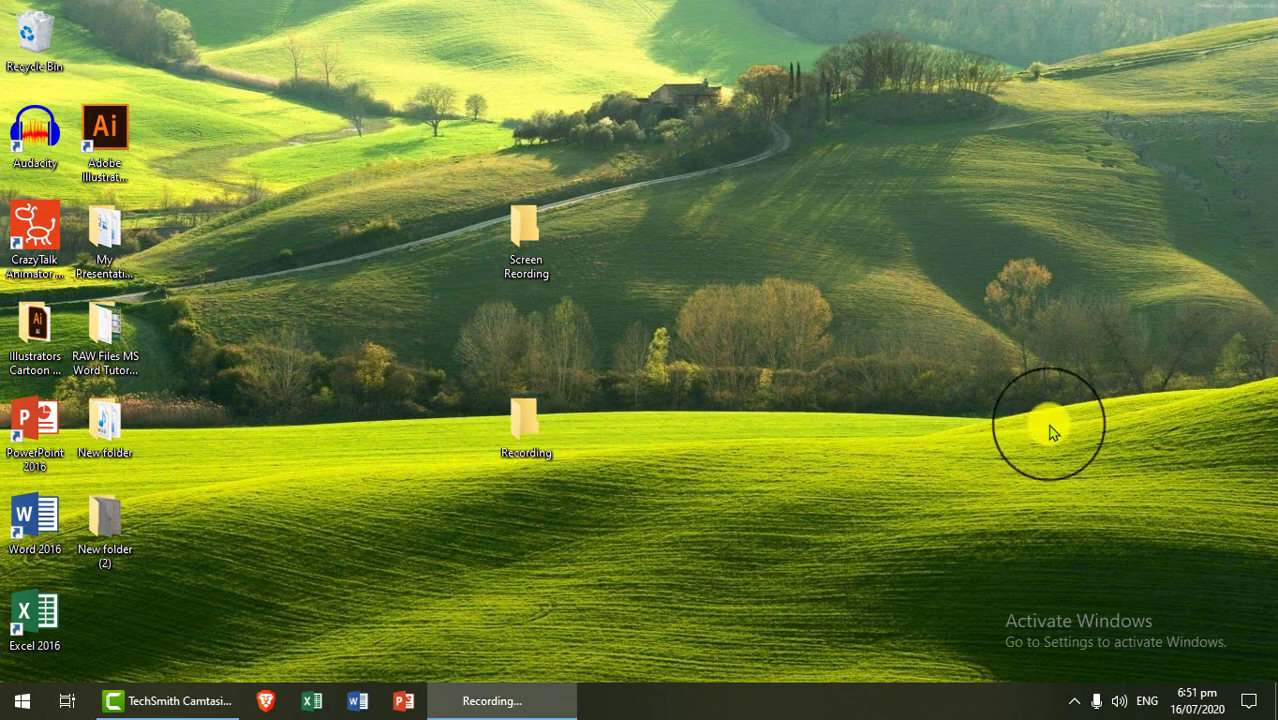
click(547, 432)
- Open the Recording folder, then launch PowerPoint 2016 from the Start menu app list
double_click(547, 432)
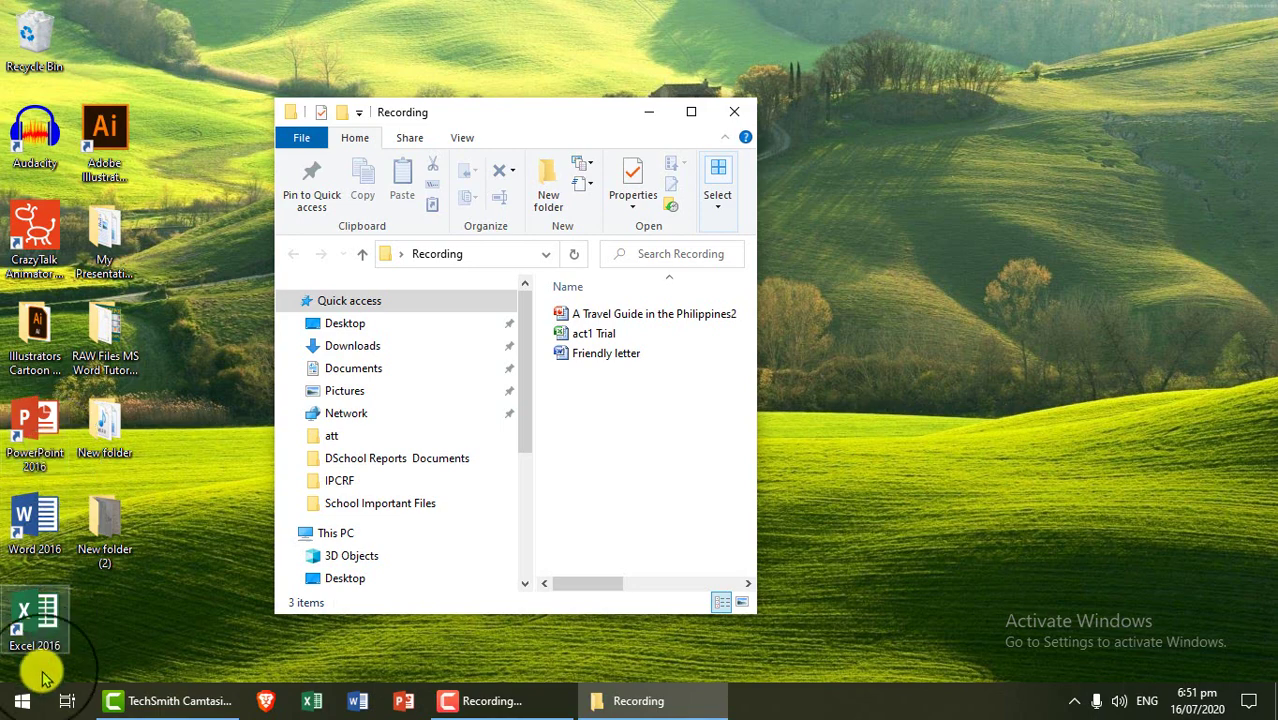
click(22, 700)
scroll(110, 495, down, 3)
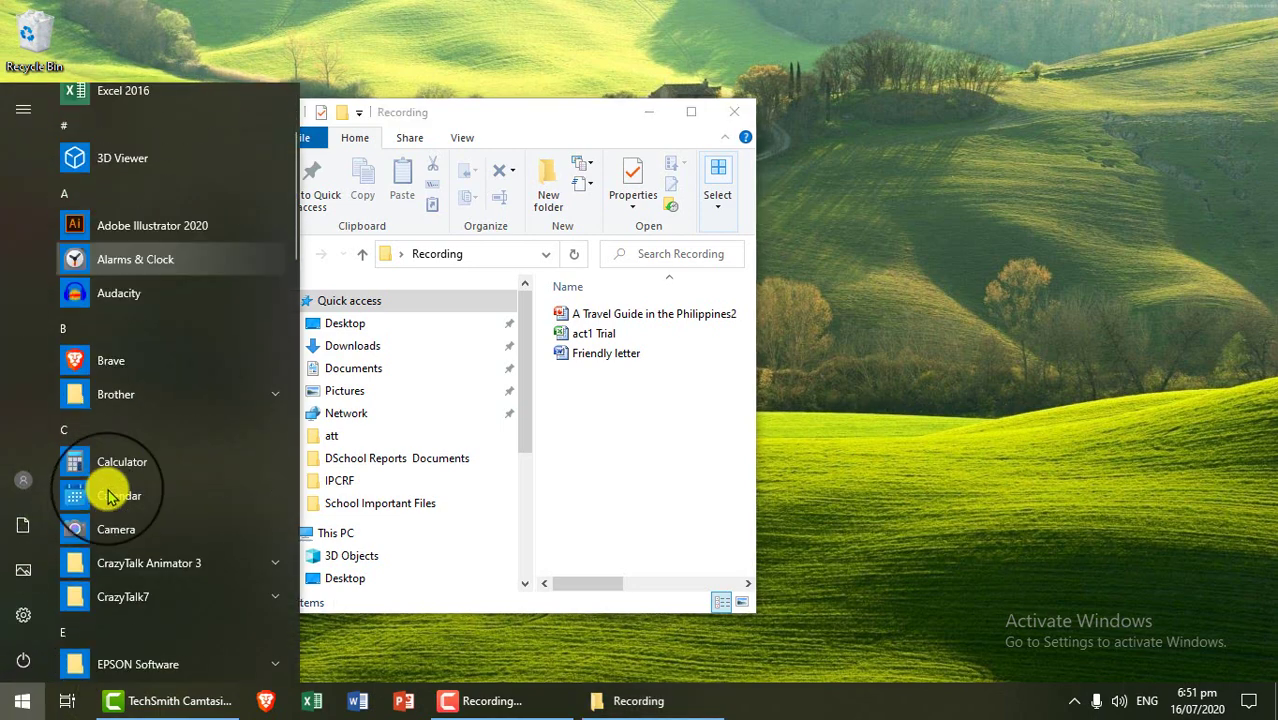
scroll(110, 495, down, 5)
scroll(110, 495, down, 5)
scroll(110, 495, down, 5)
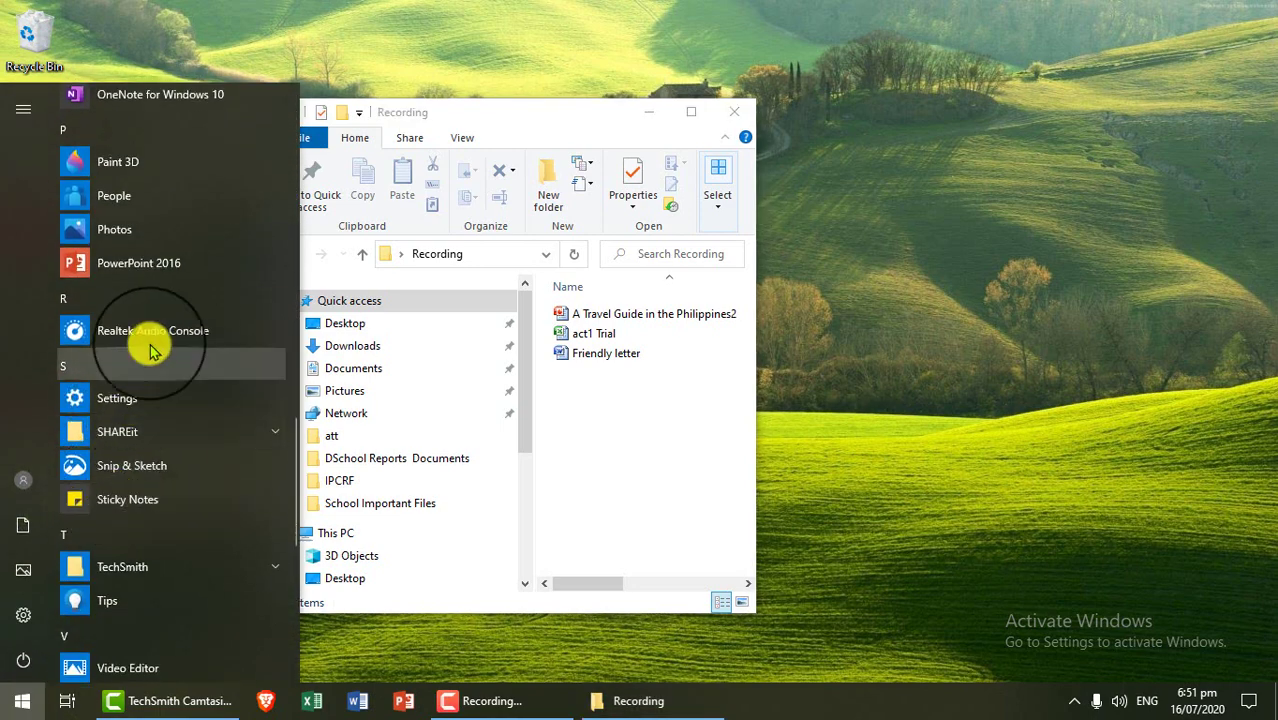
click(163, 266)
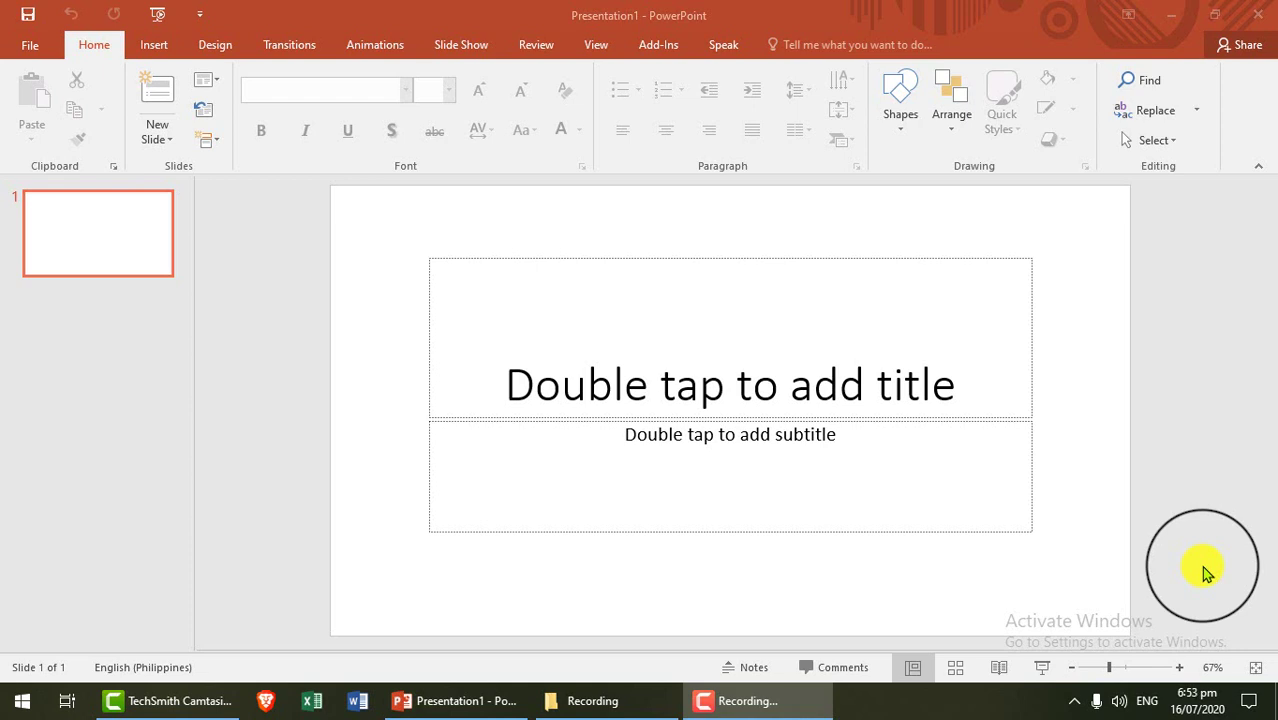
- Switch to the Insert tab and search 'screen recording' in the Tell me box
click(166, 49)
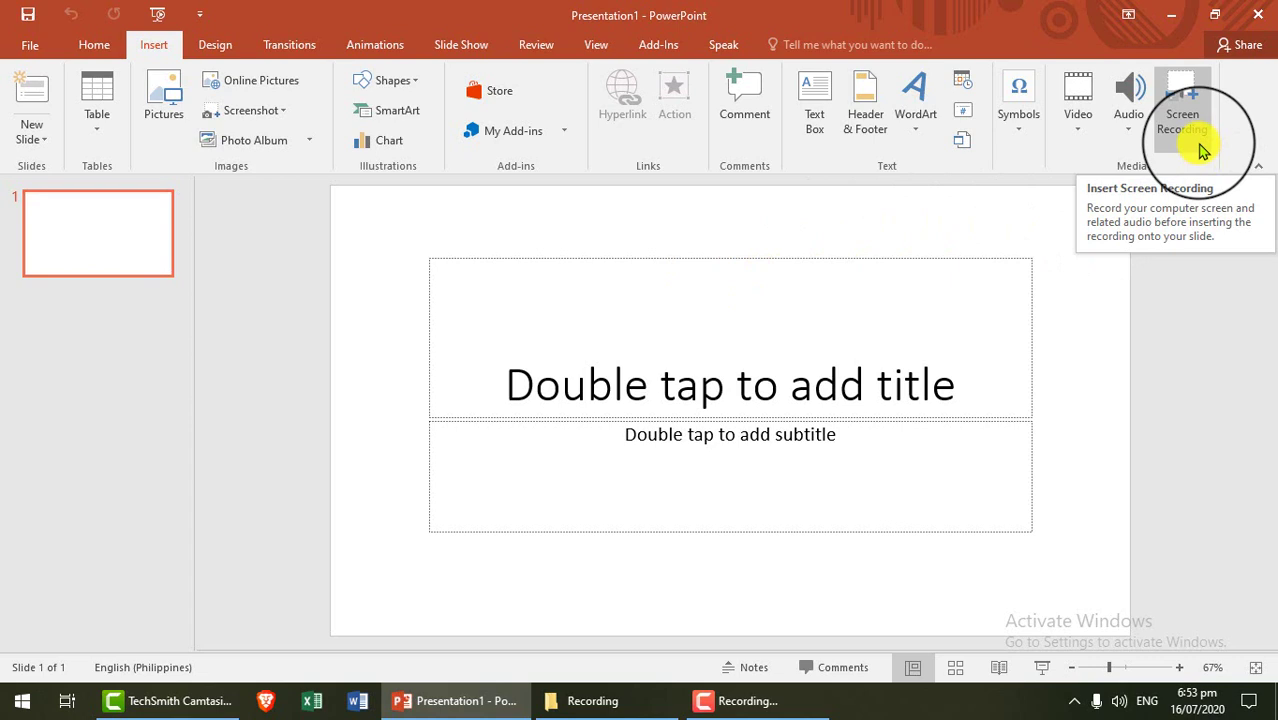
click(1203, 150)
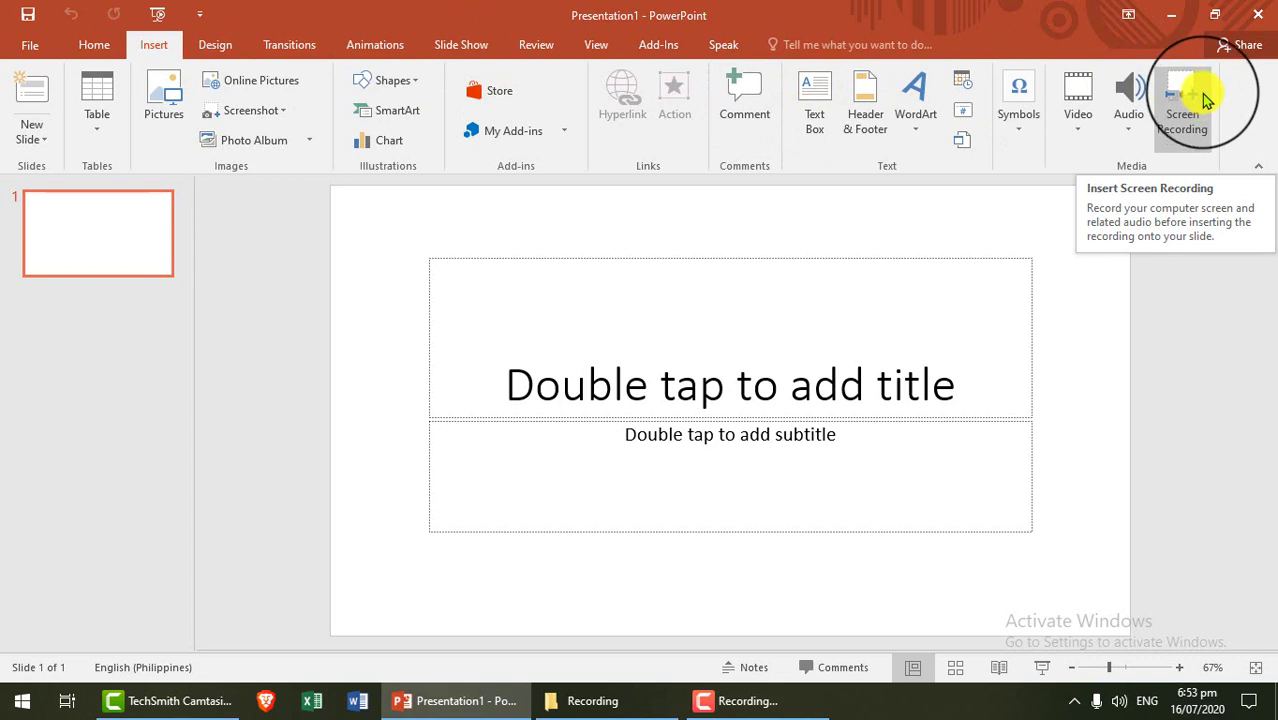
click(830, 47)
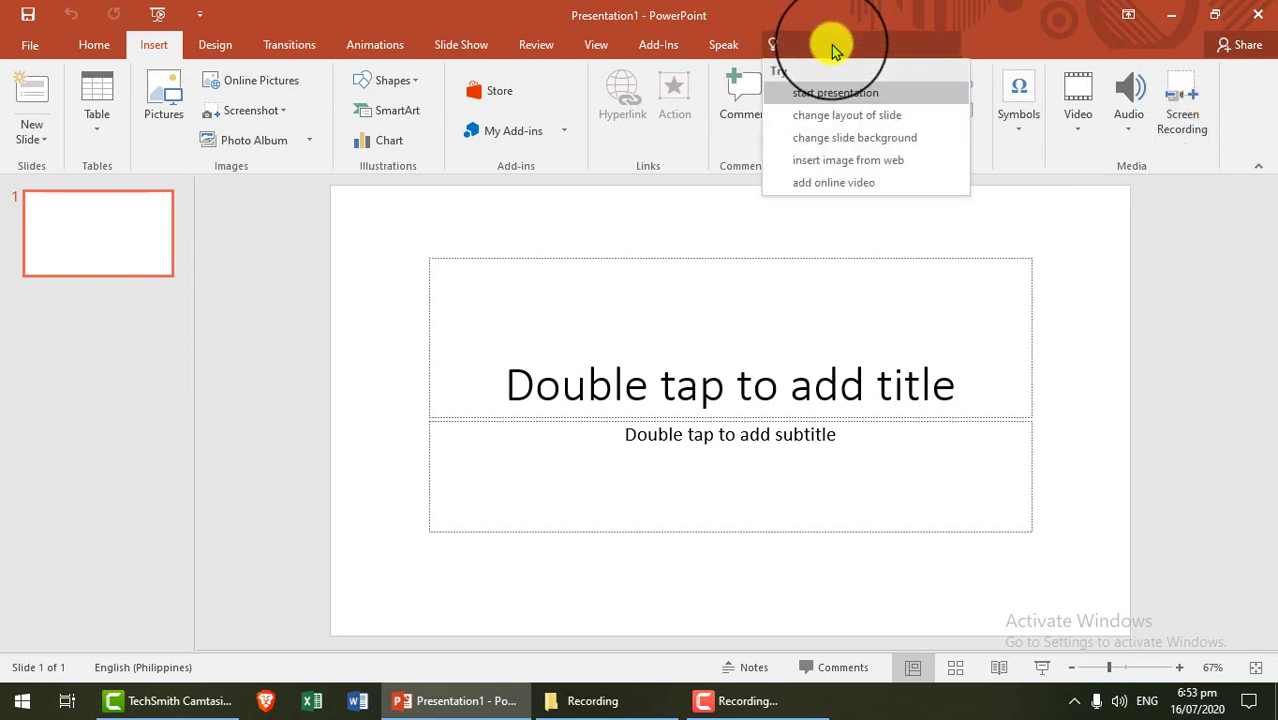
text(scree)
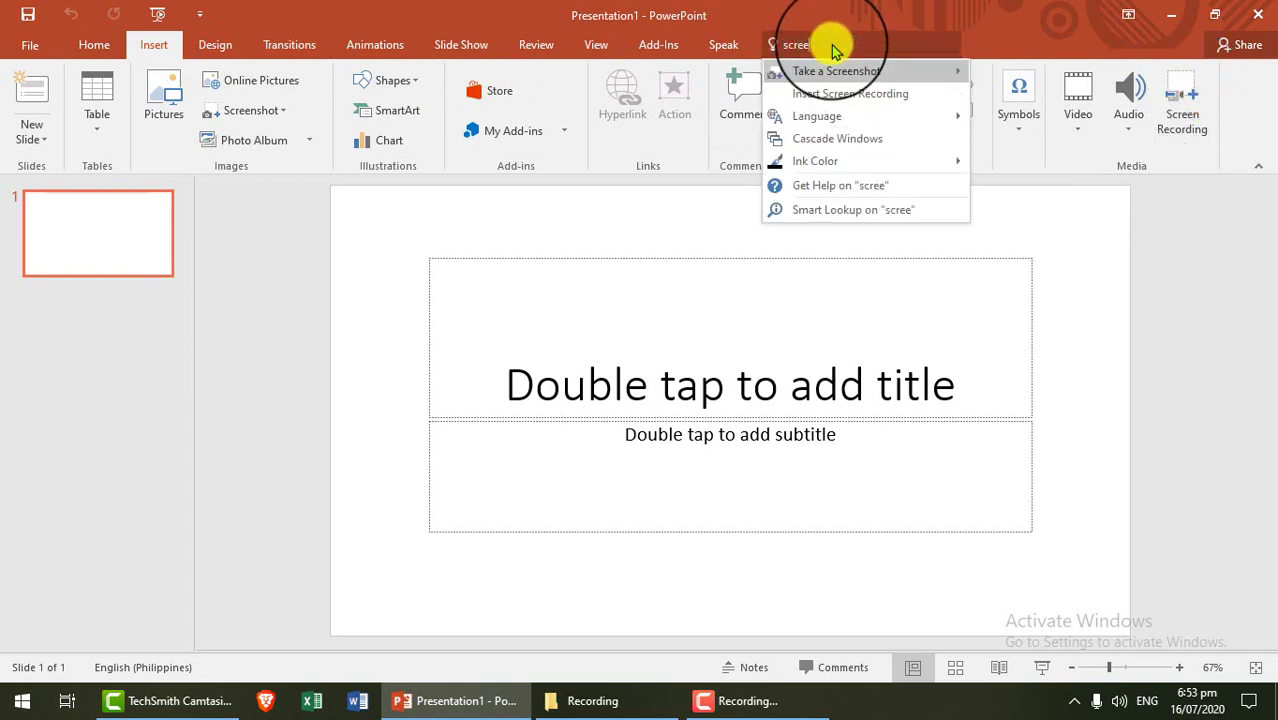
text(n r)
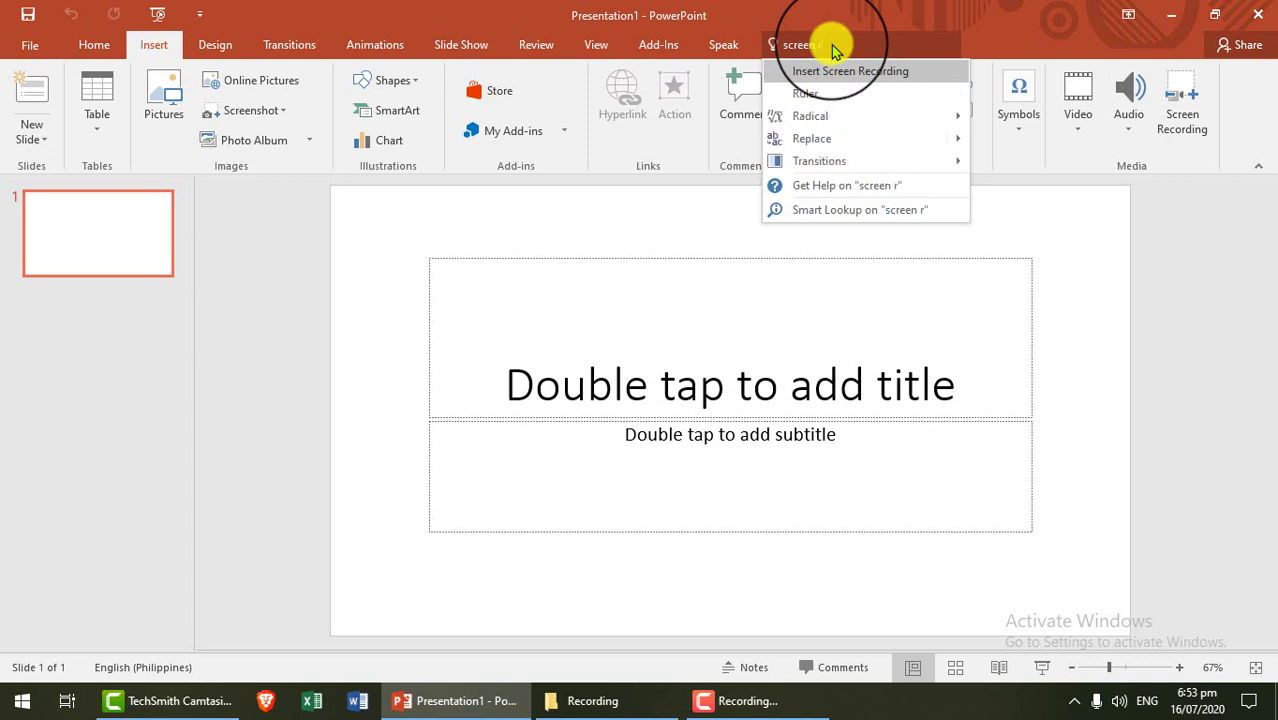
text(ecording)
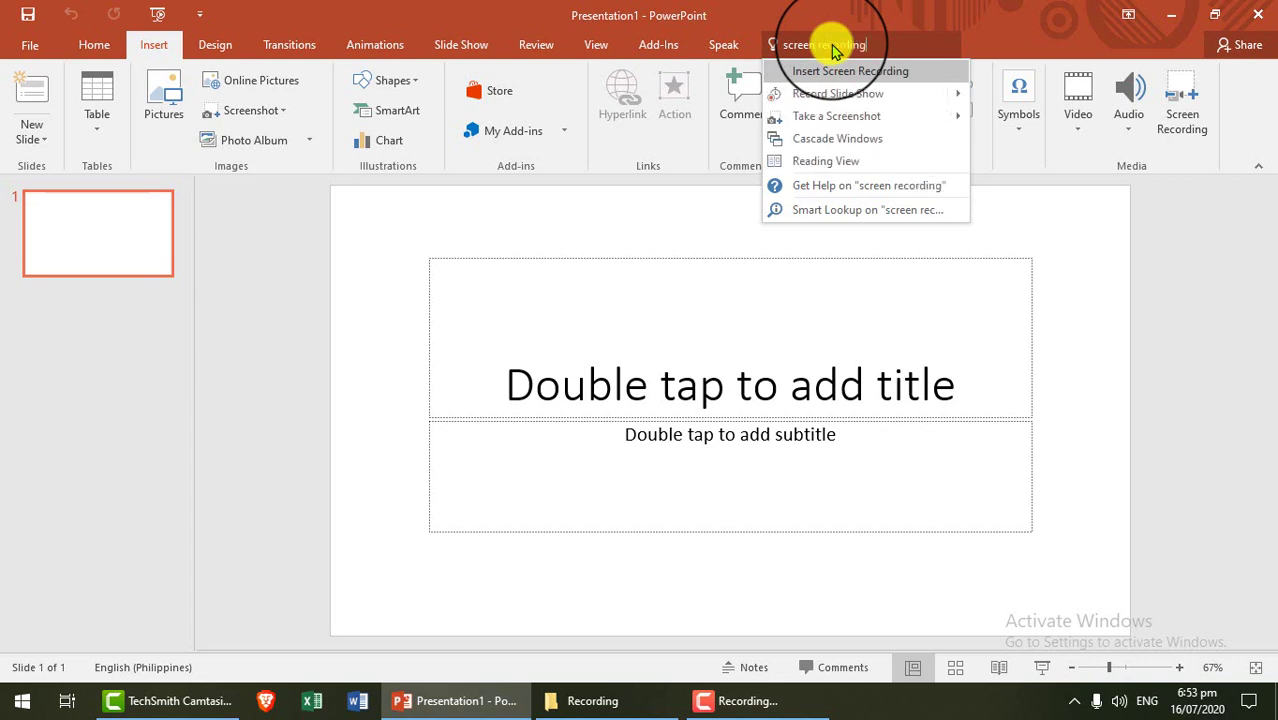
- Launch Insert Screen Recording and mark out a near full-screen capture area
click(903, 80)
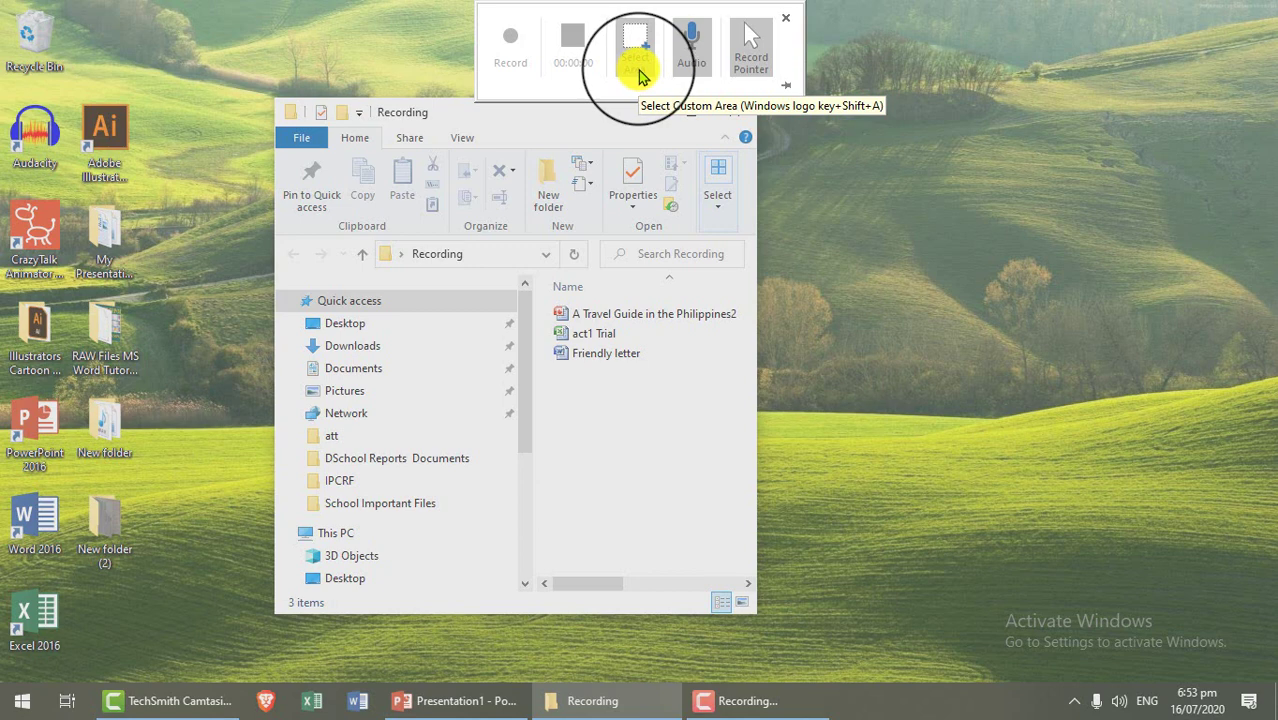
click(638, 70)
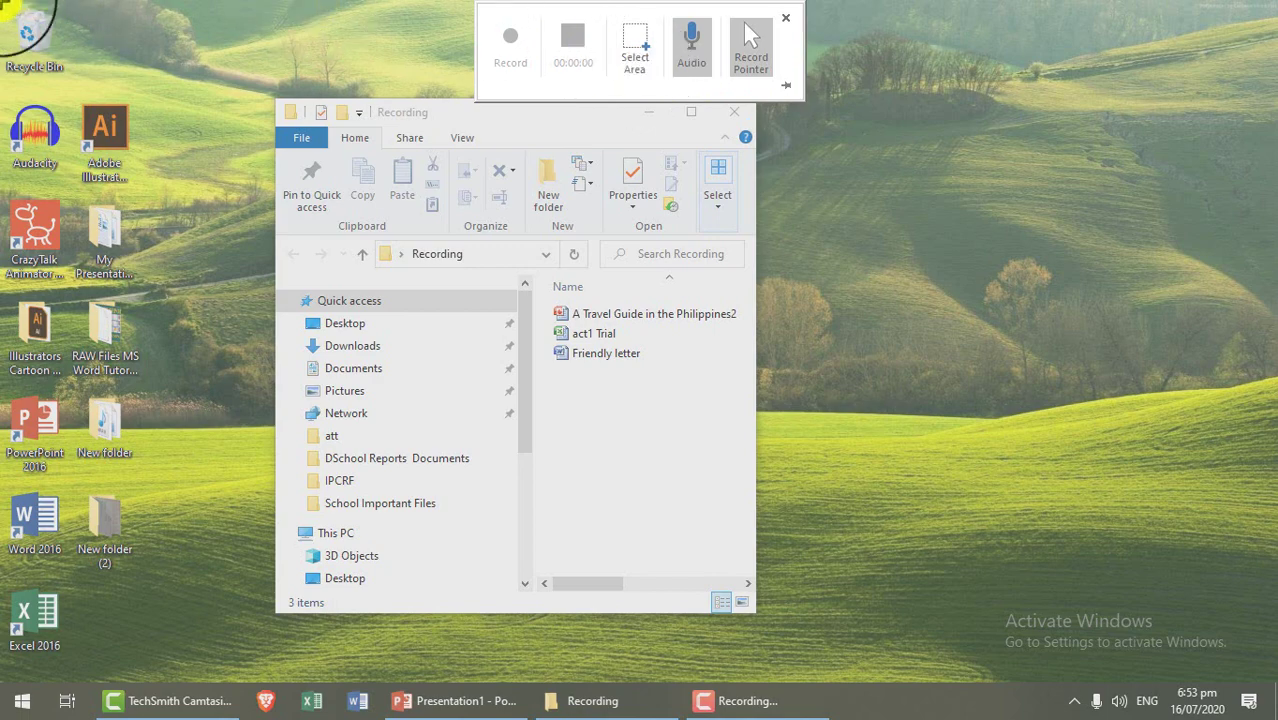
mouse_move(3, 3)
mouse_down()
mouse_move(1270, 674)
mouse_move(1268, 708)
mouse_up()
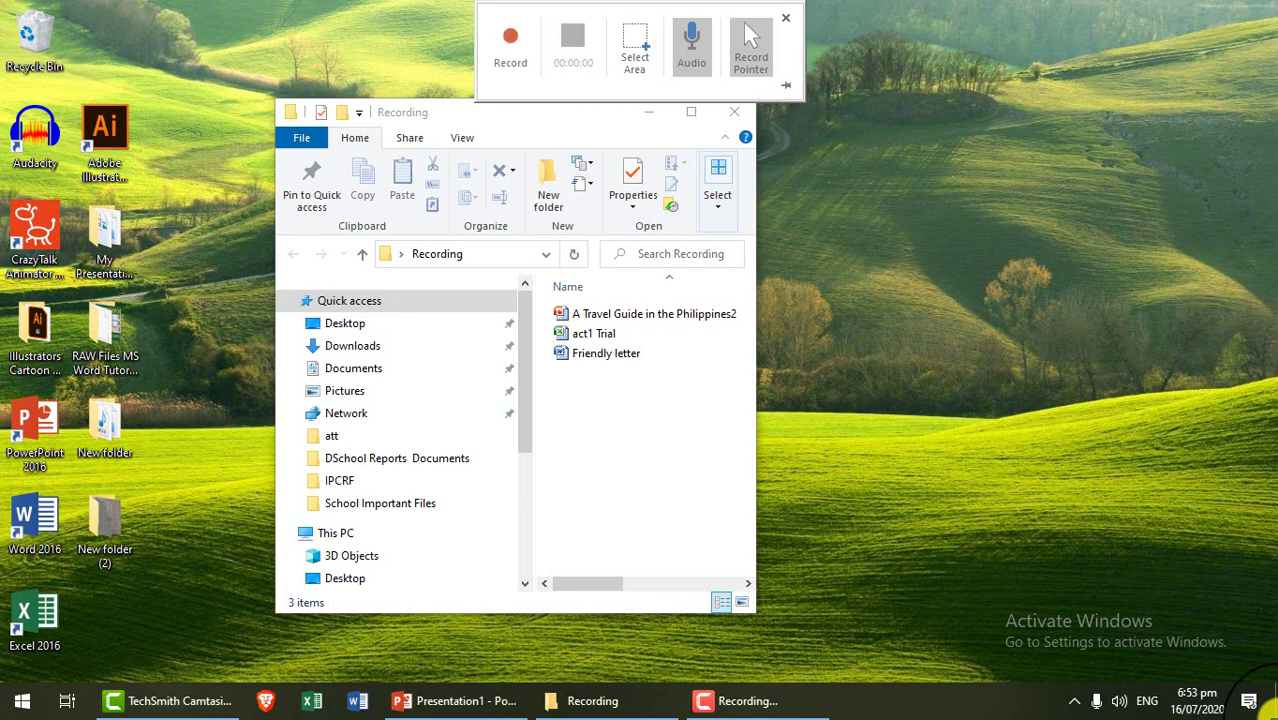
click(636, 60)
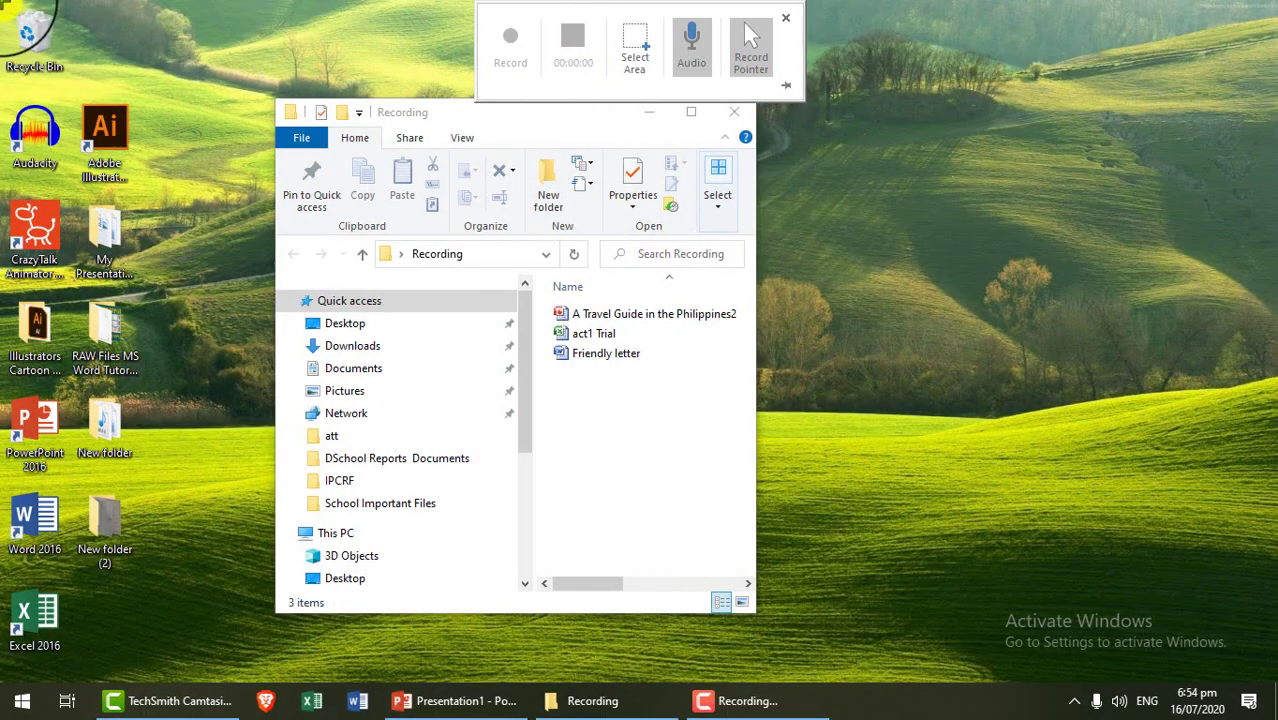
mouse_move(0, 0)
mouse_down()
mouse_move(827, 402)
mouse_move(1266, 705)
mouse_up()
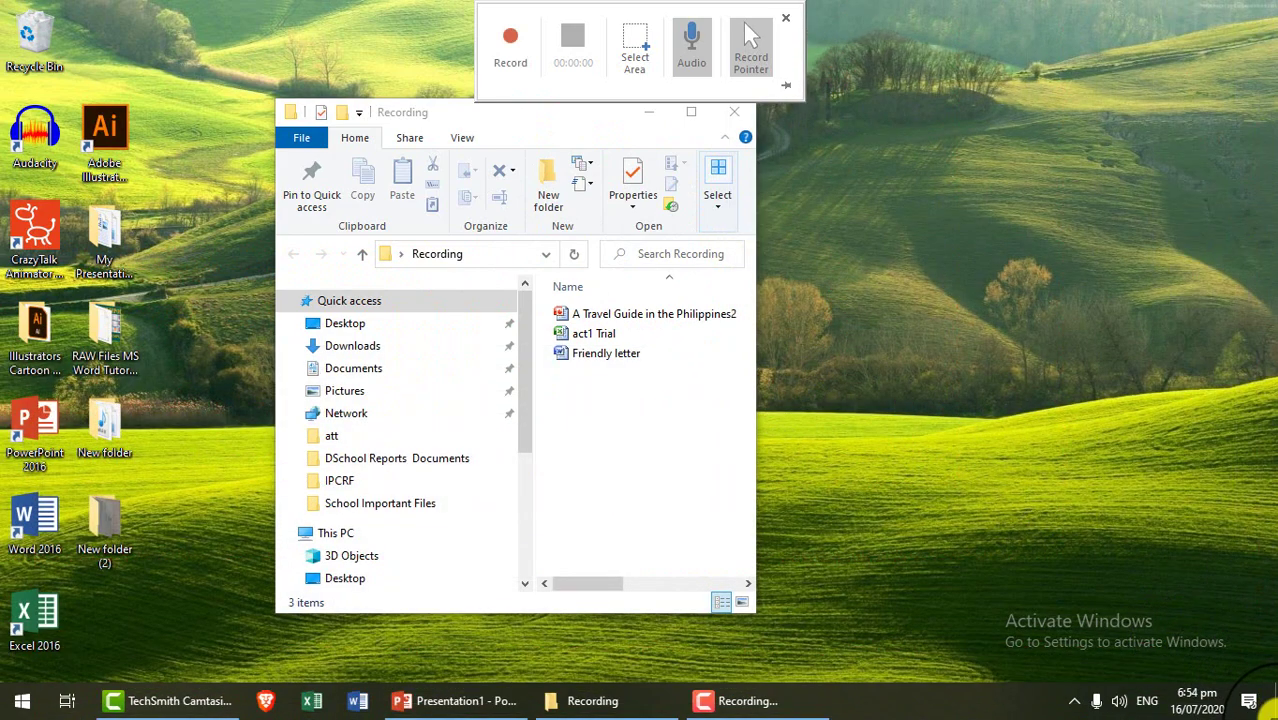
- Redraw the capture area over the Explorer window, turn off Record Pointer, and start recording
click(645, 62)
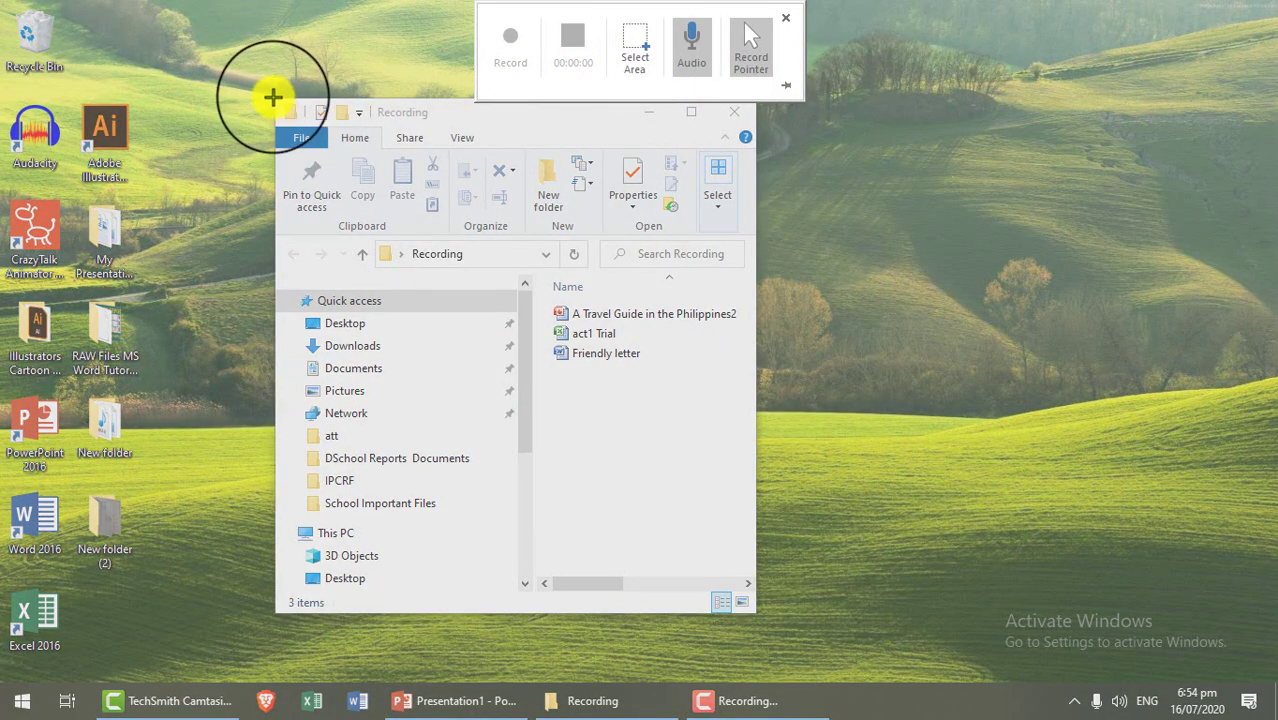
drag(272, 97, 716, 456)
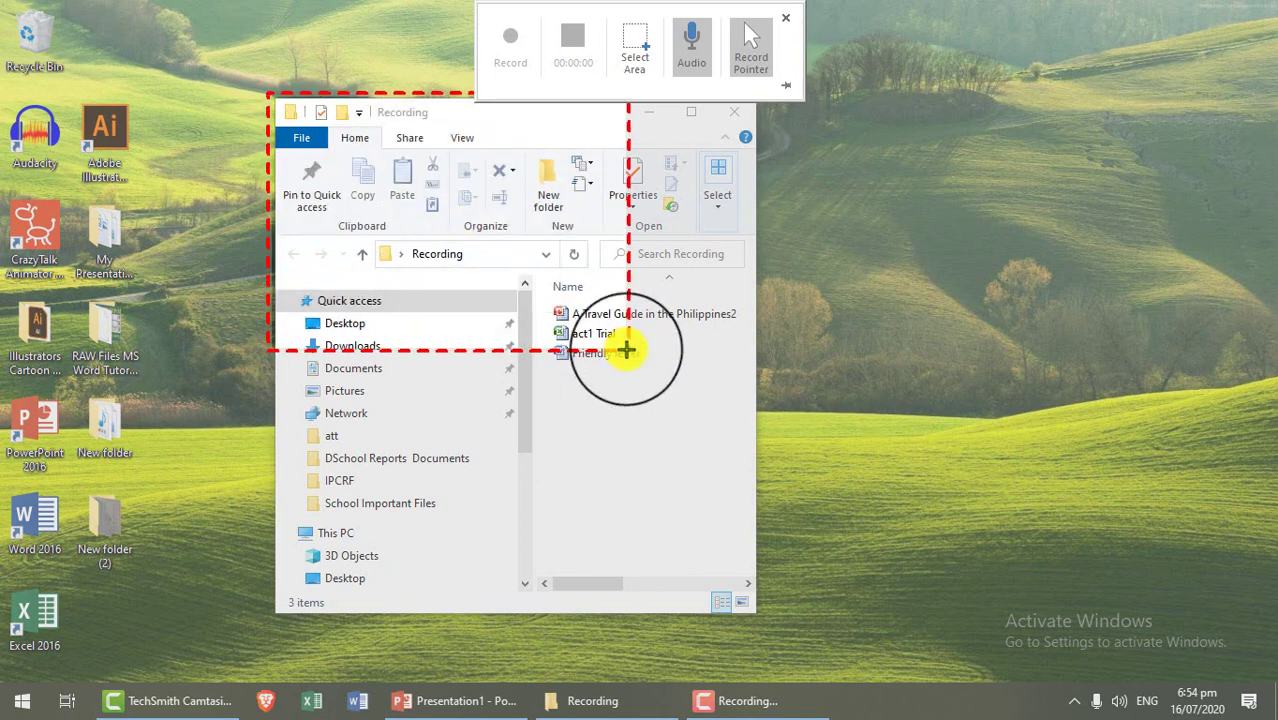
drag(716, 456, 756, 612)
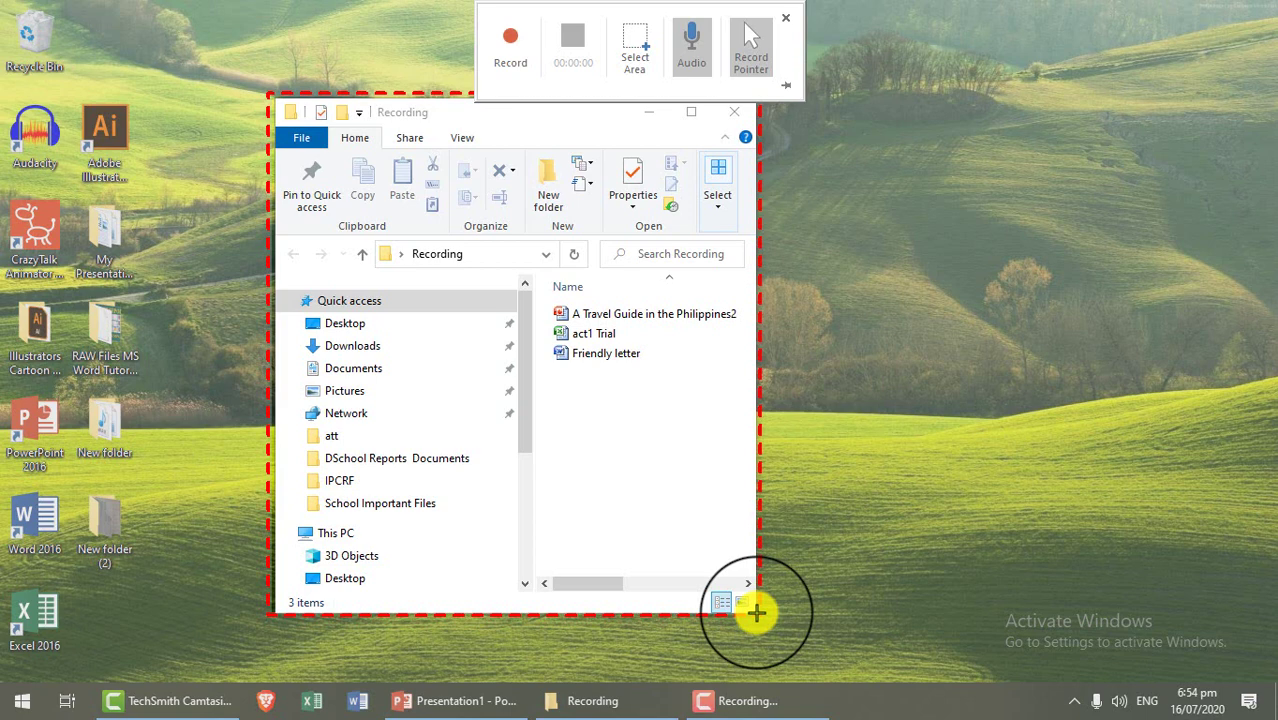
click(640, 56)
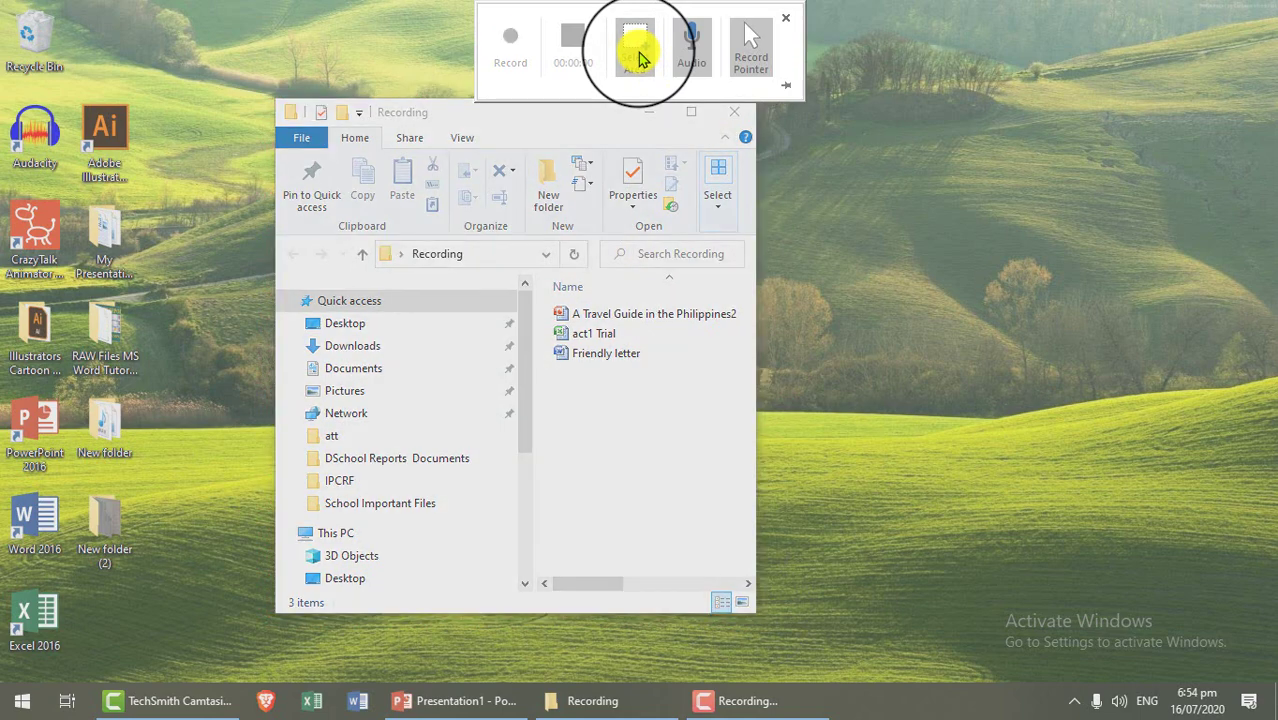
mouse_move(2, 98)
mouse_down()
mouse_move(727, 388)
mouse_move(1274, 714)
mouse_up()
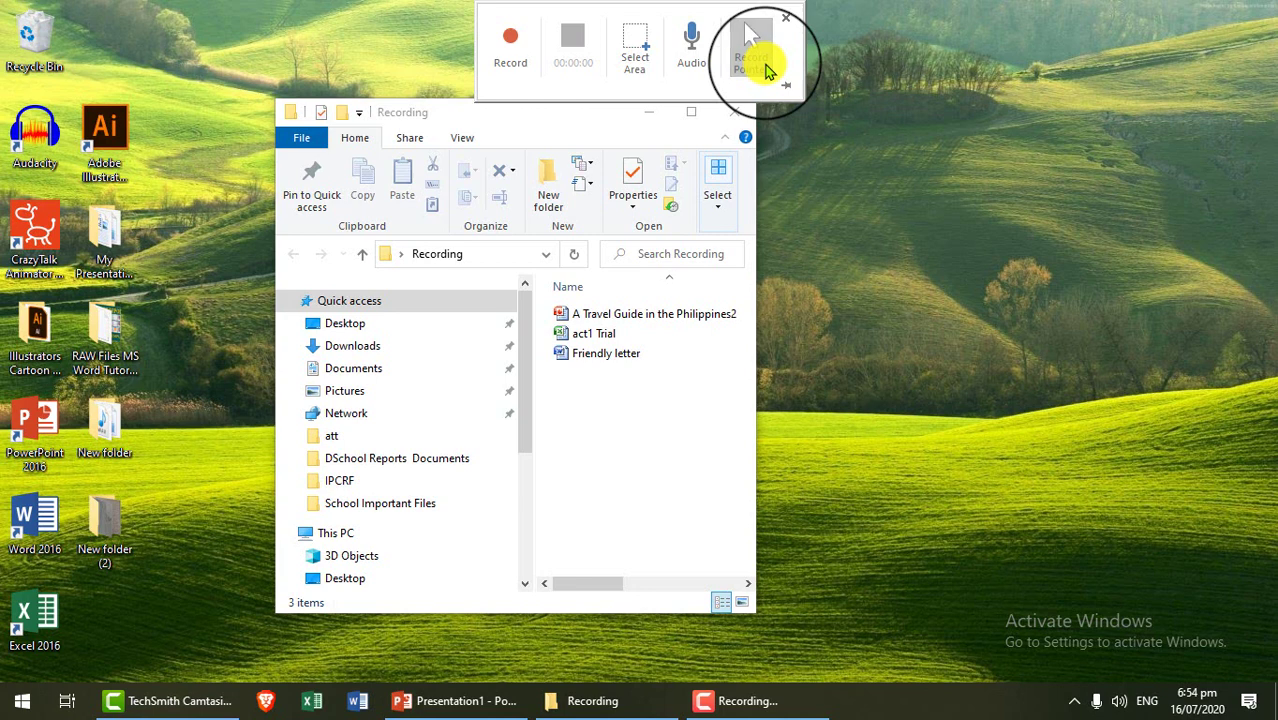
click(755, 55)
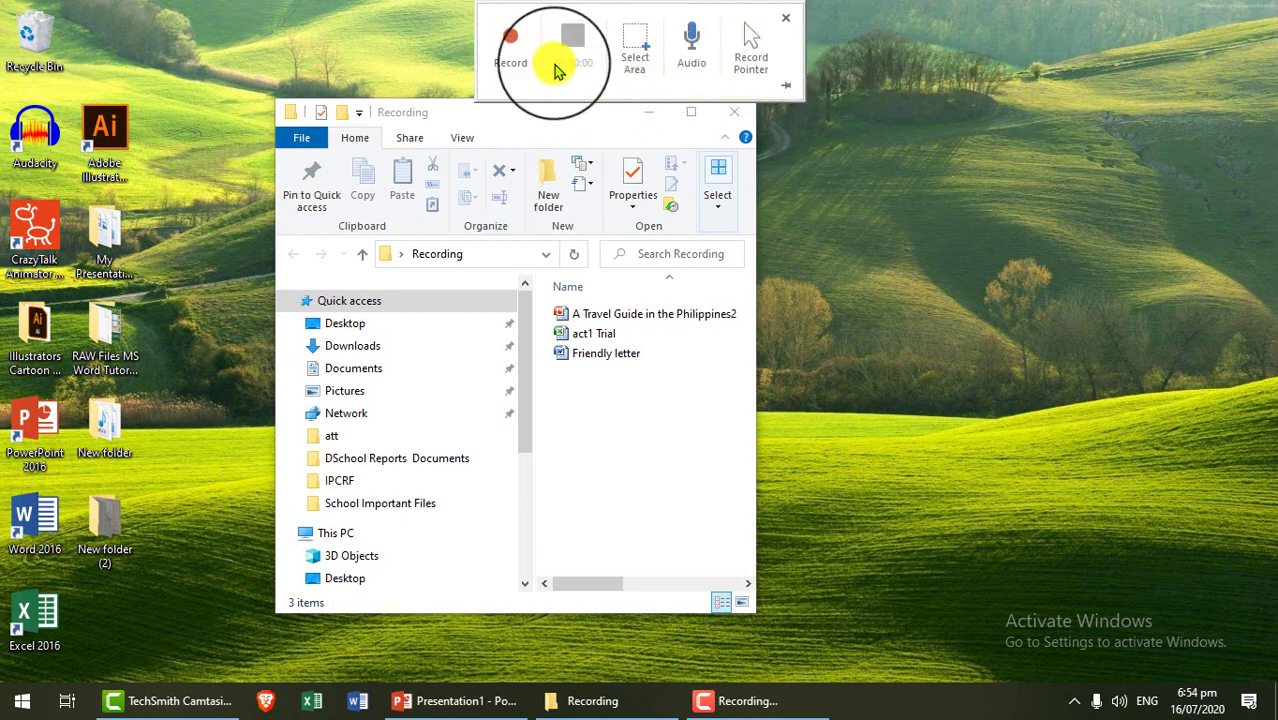
click(511, 52)
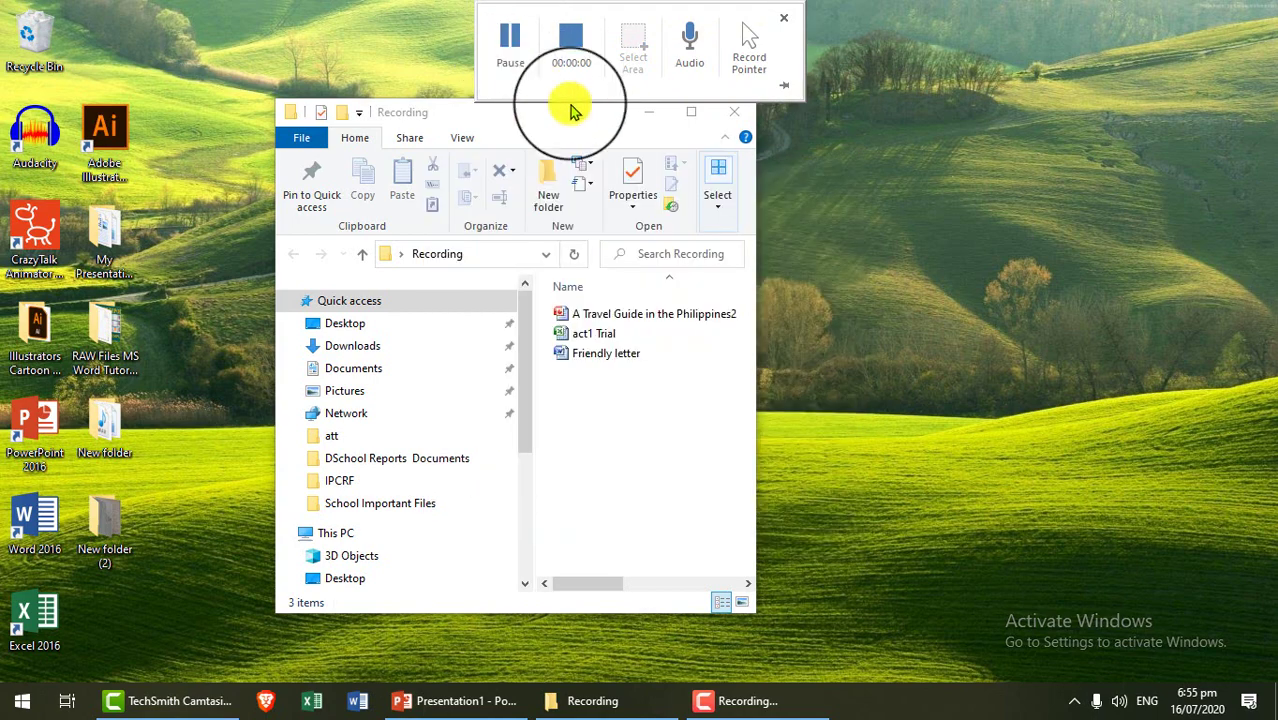
- Run A Travel Guide in the Philippines2 as a slide show and page back through its slides
double_click(627, 313)
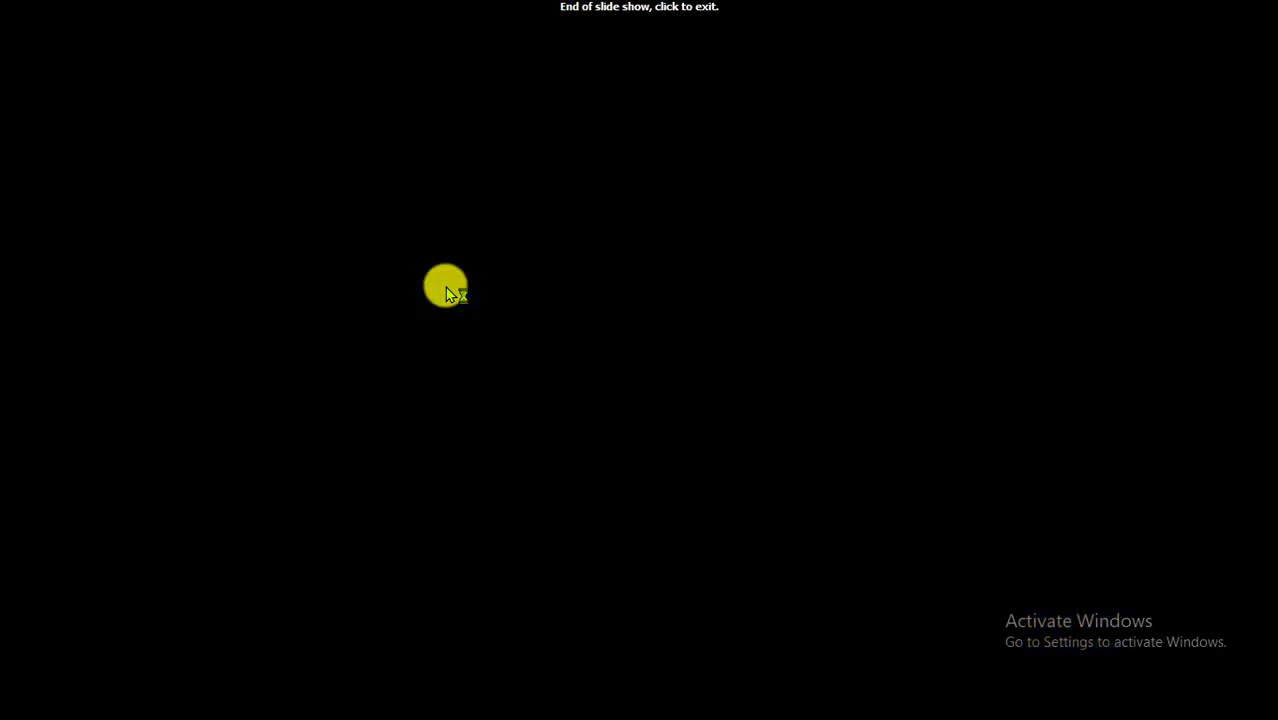
click(445, 287)
scroll(445, 287, up, 1)
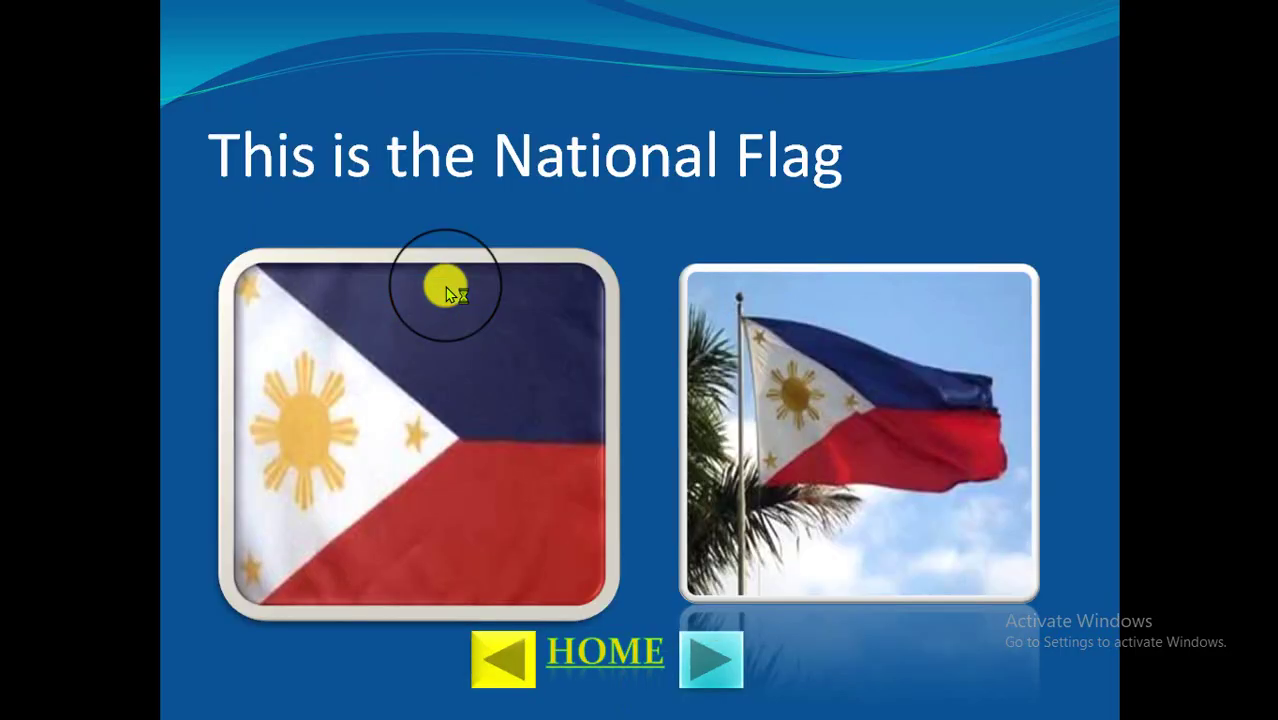
scroll(445, 287, up, 1)
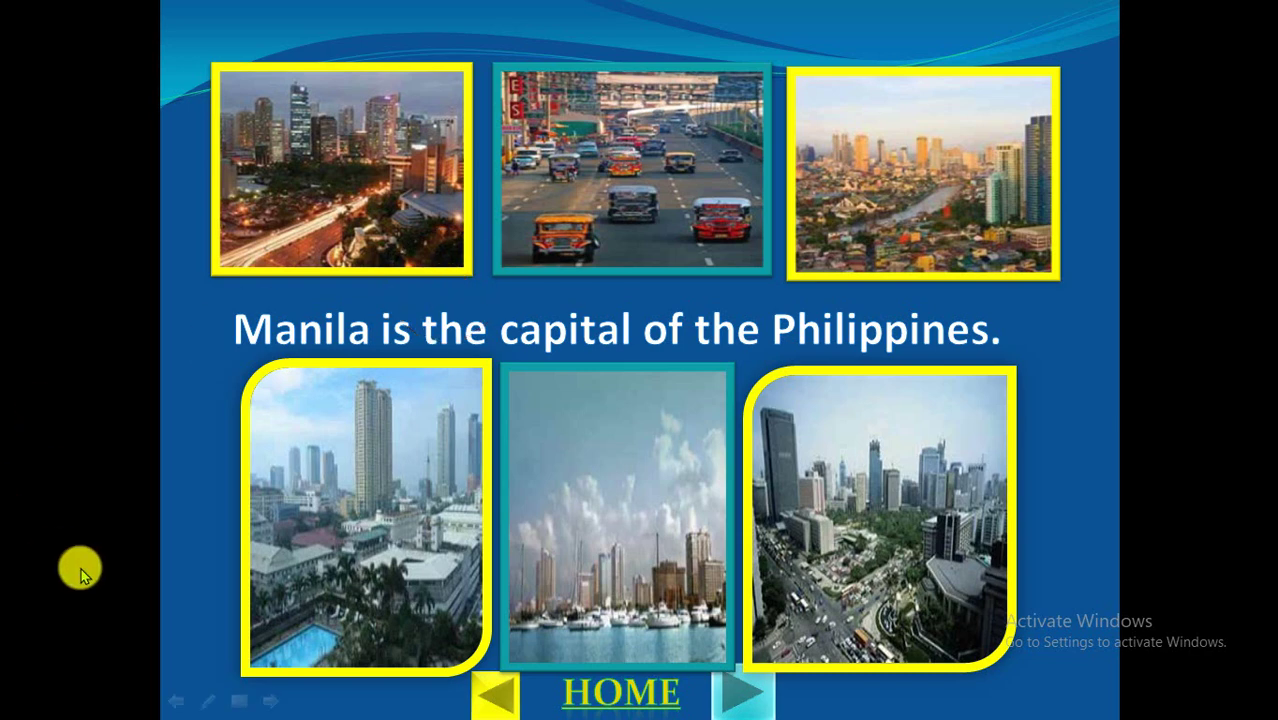
- Switch the slide show pen to a yellow highlighter and mark 'Manila' in the title
click(208, 704)
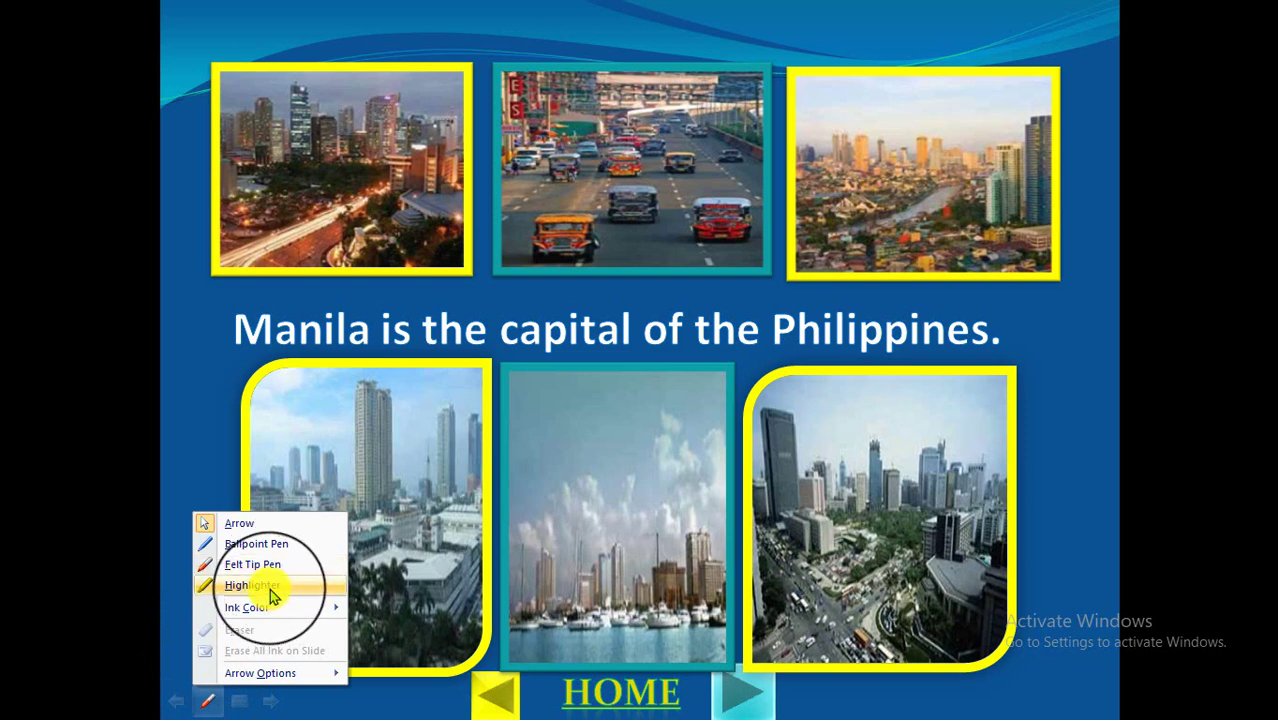
mouse_move(300, 607)
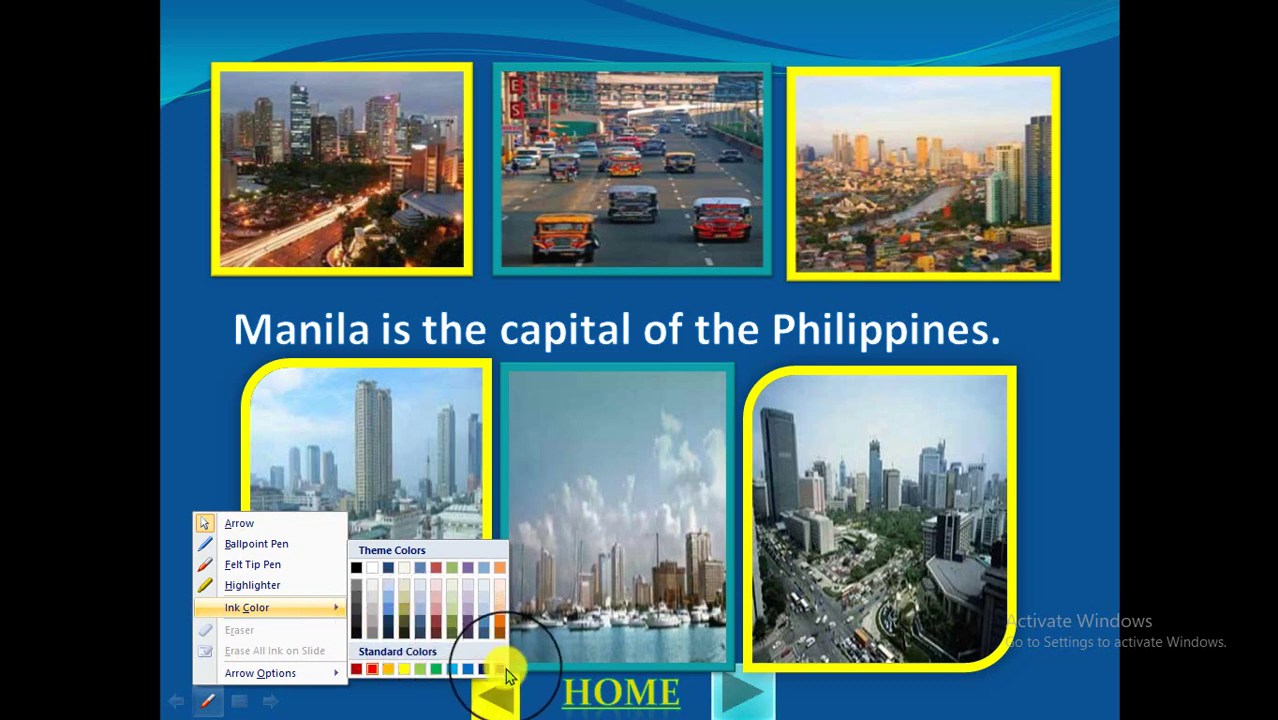
click(405, 670)
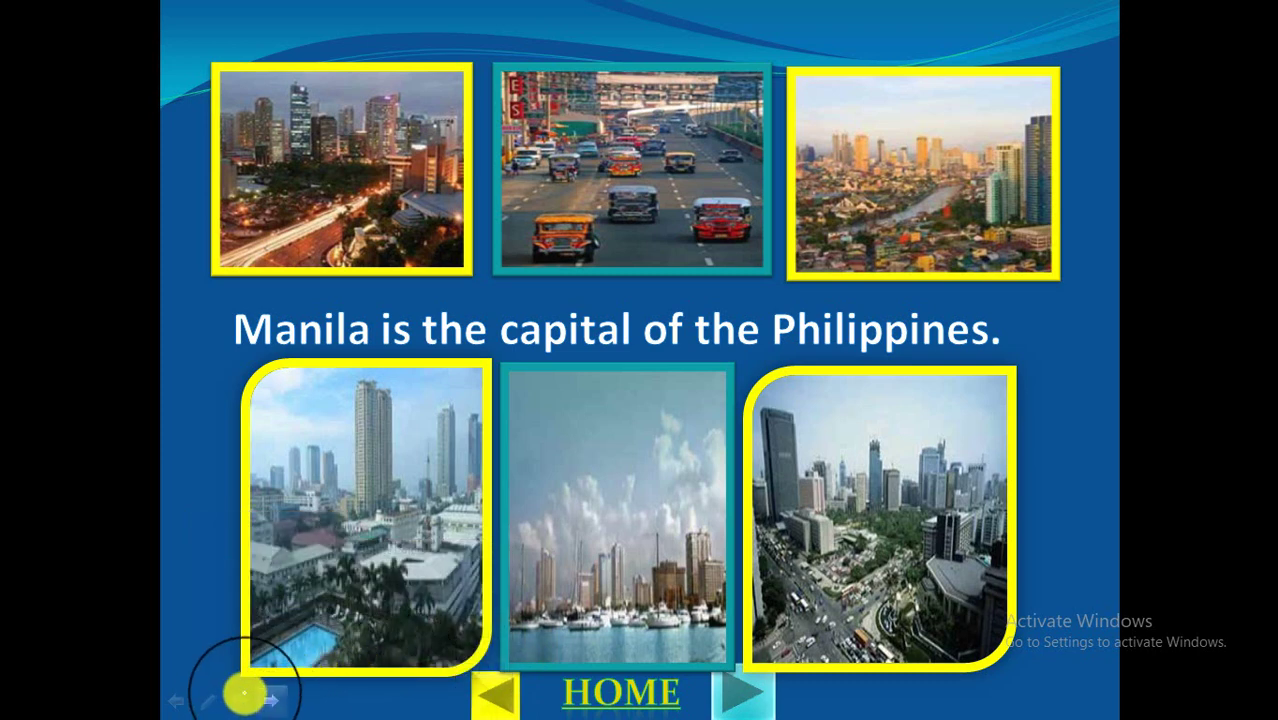
click(209, 701)
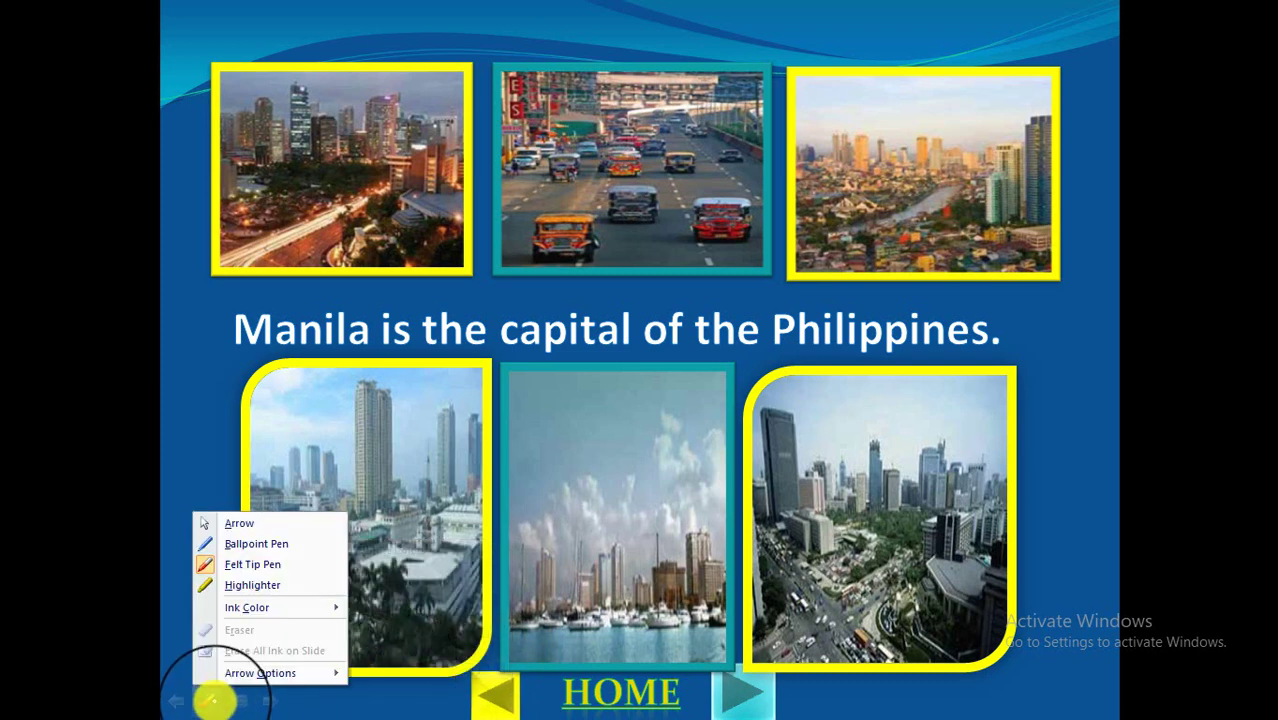
click(228, 584)
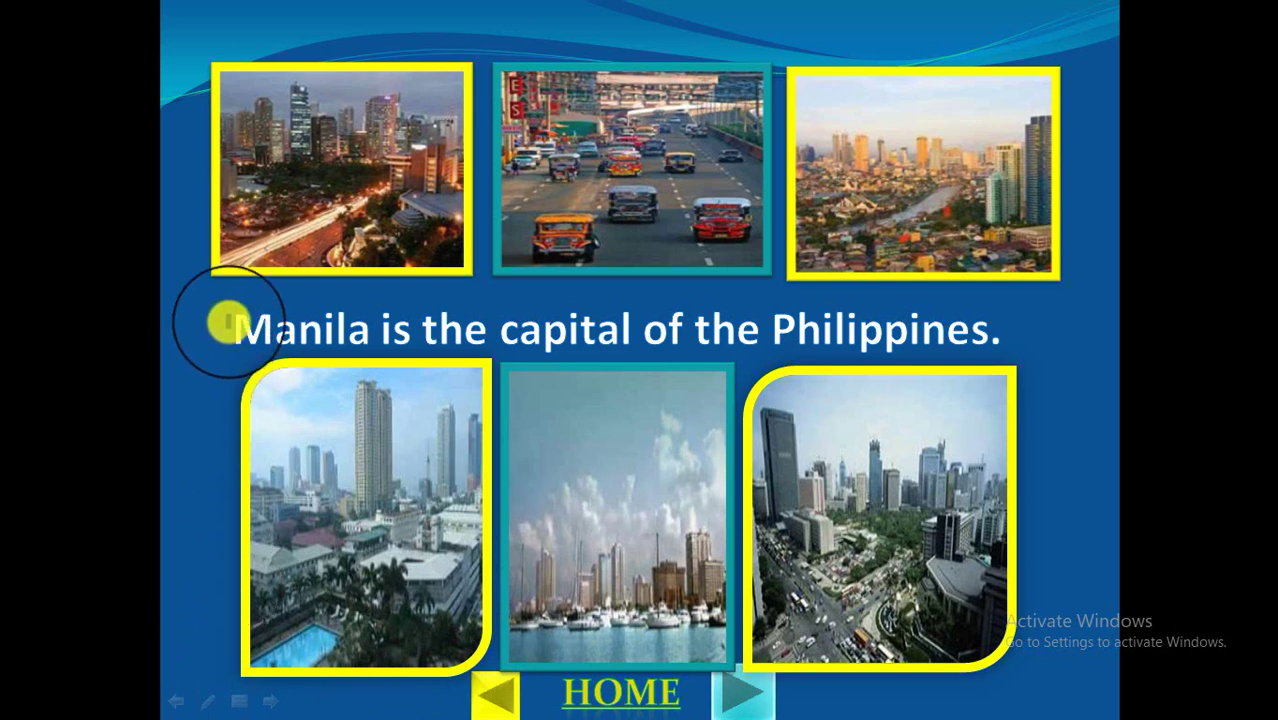
mouse_move(228, 322)
mouse_down()
mouse_move(383, 325)
mouse_move(243, 331)
mouse_move(373, 339)
mouse_up()
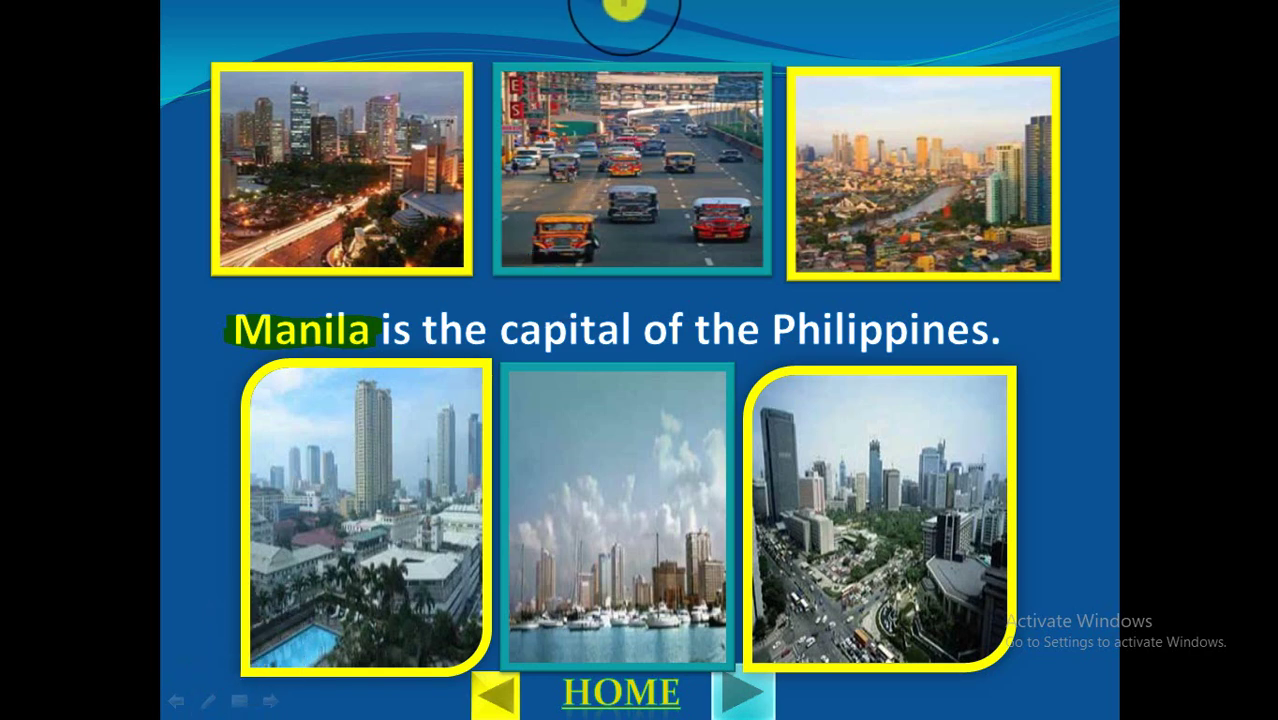
mouse_move(645, 8)
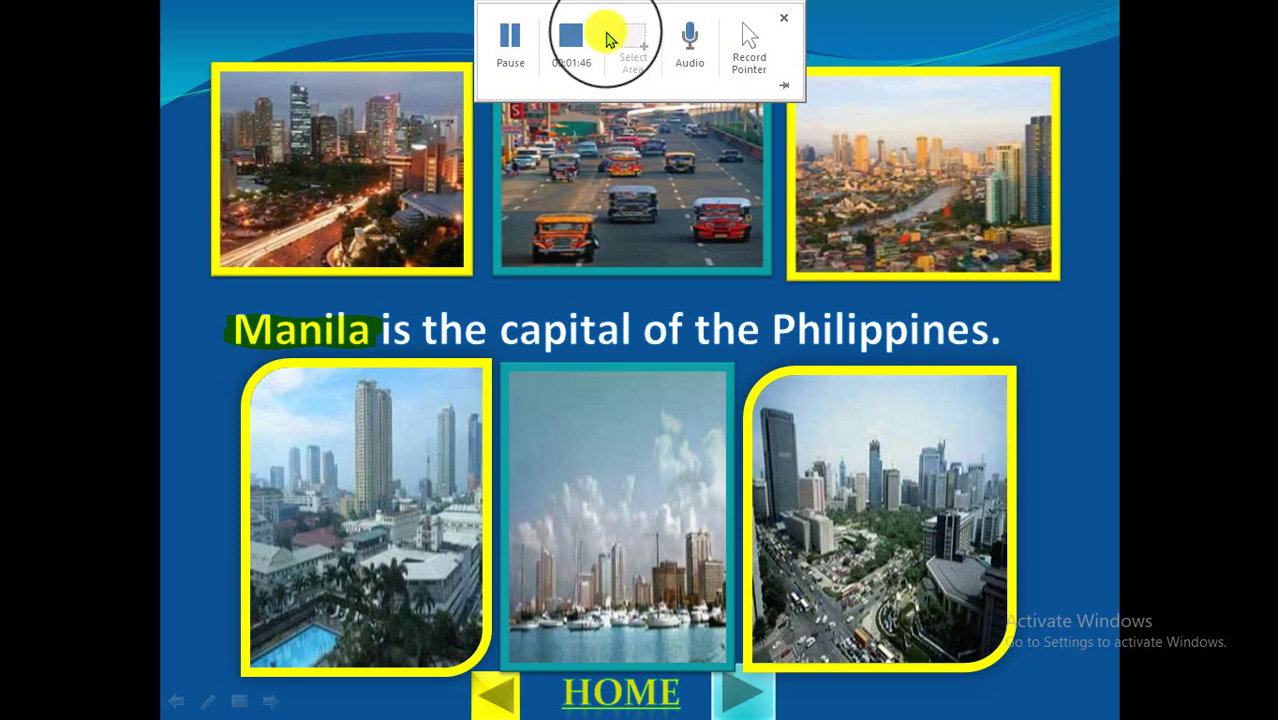
- Stop recording, widen the video to 33.87 cm, and preview playback, pausing at 01:27.52
click(578, 46)
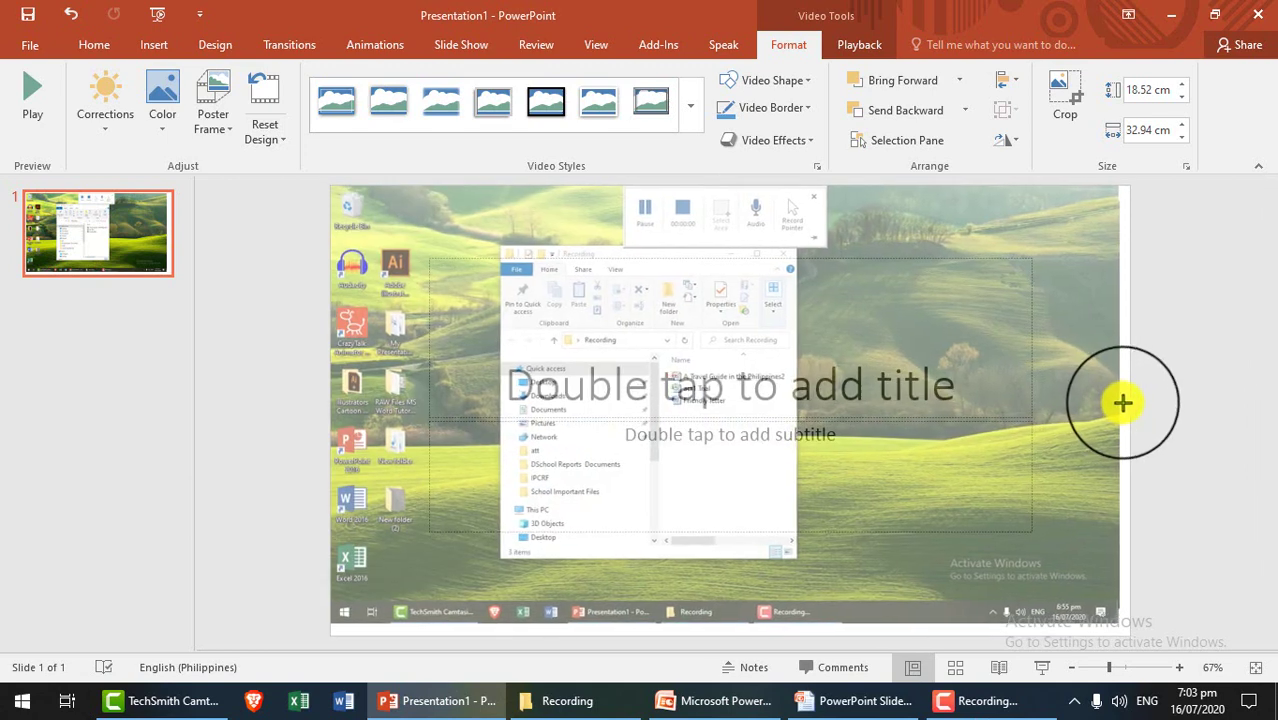
drag(1109, 405, 1127, 403)
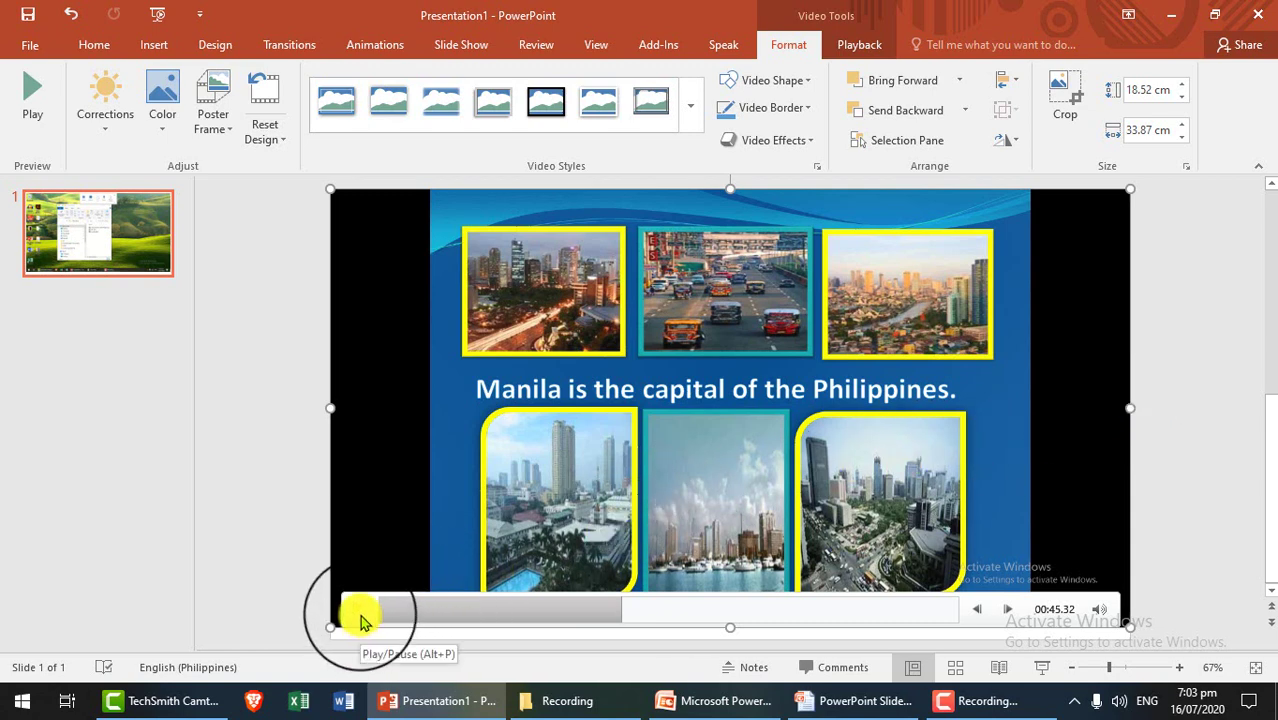
click(362, 620)
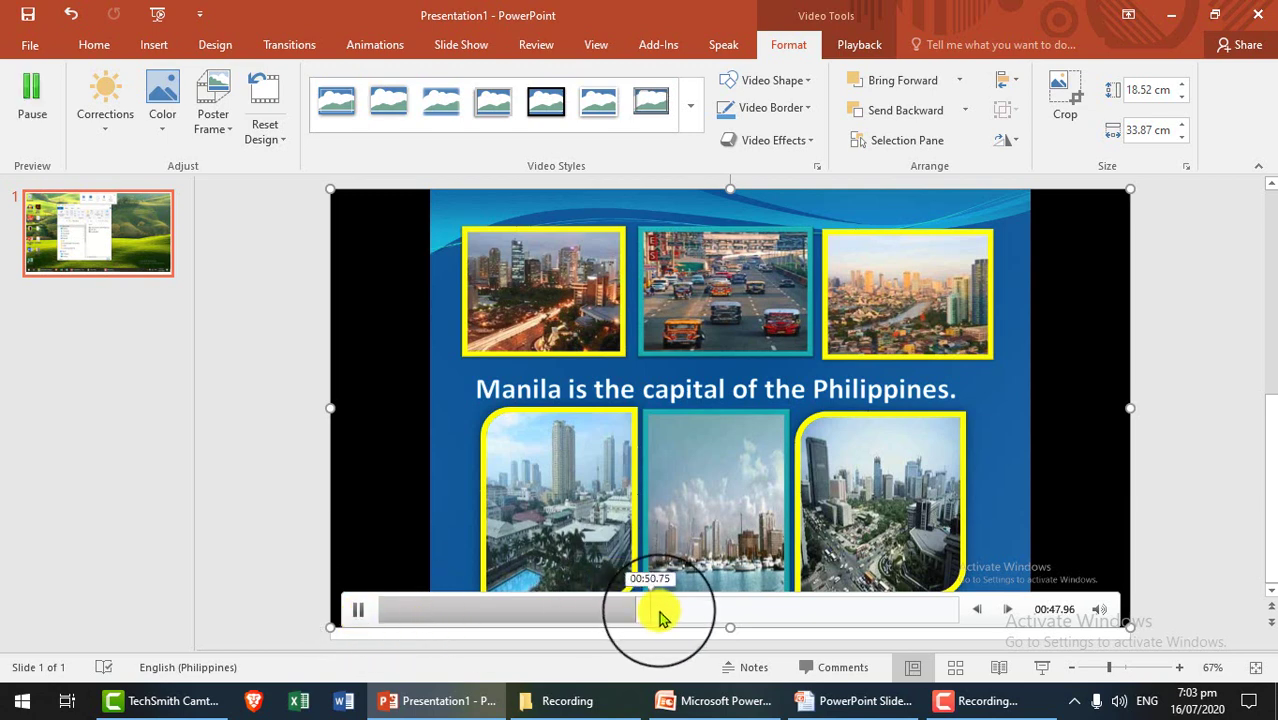
click(735, 620)
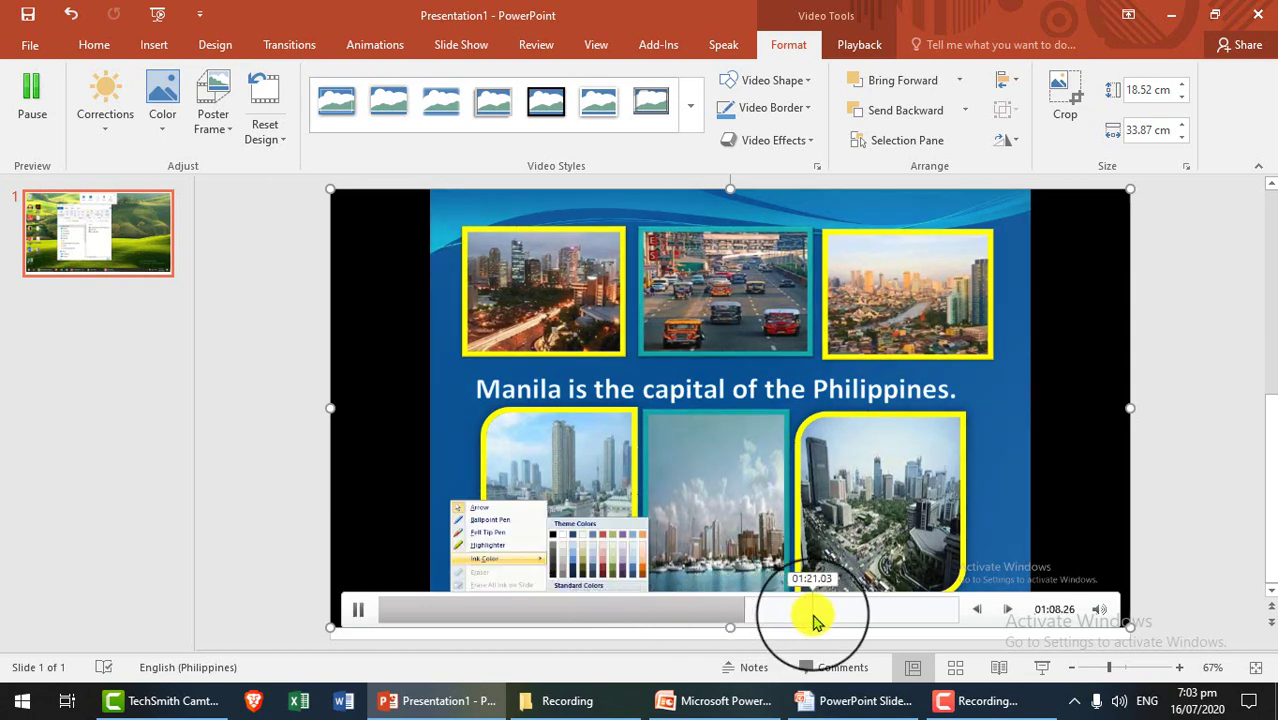
click(359, 610)
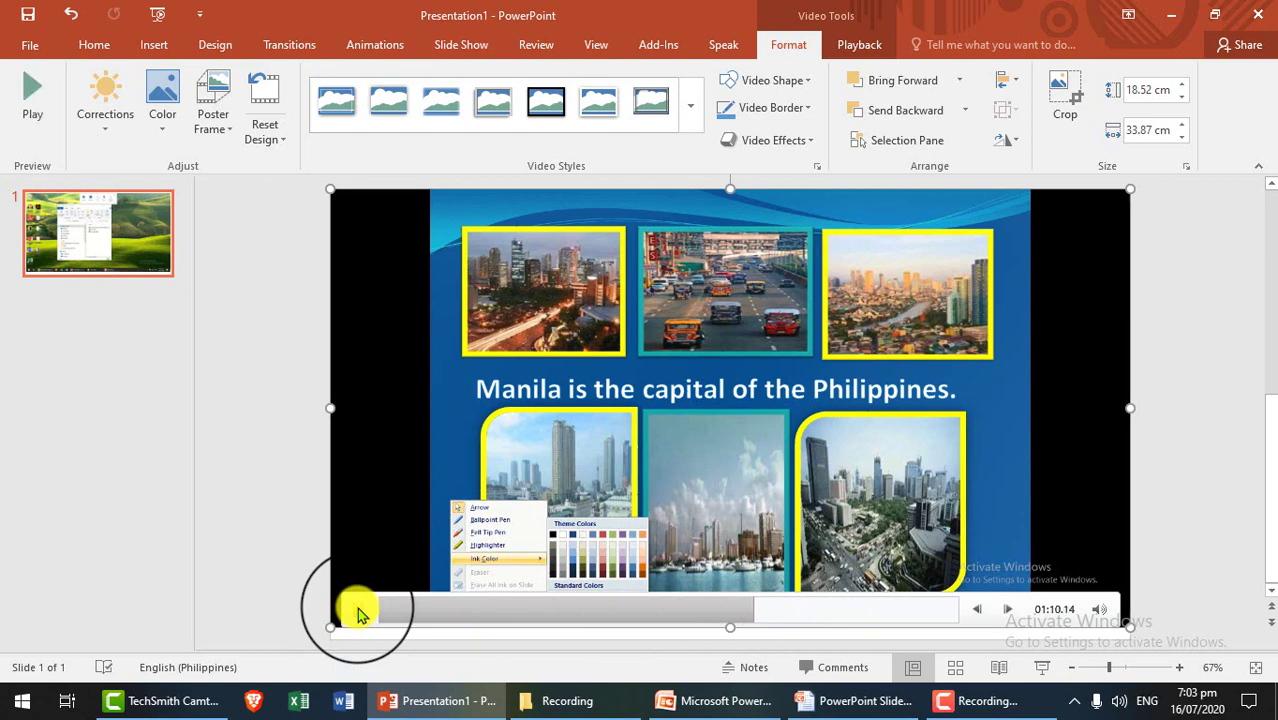
click(359, 610)
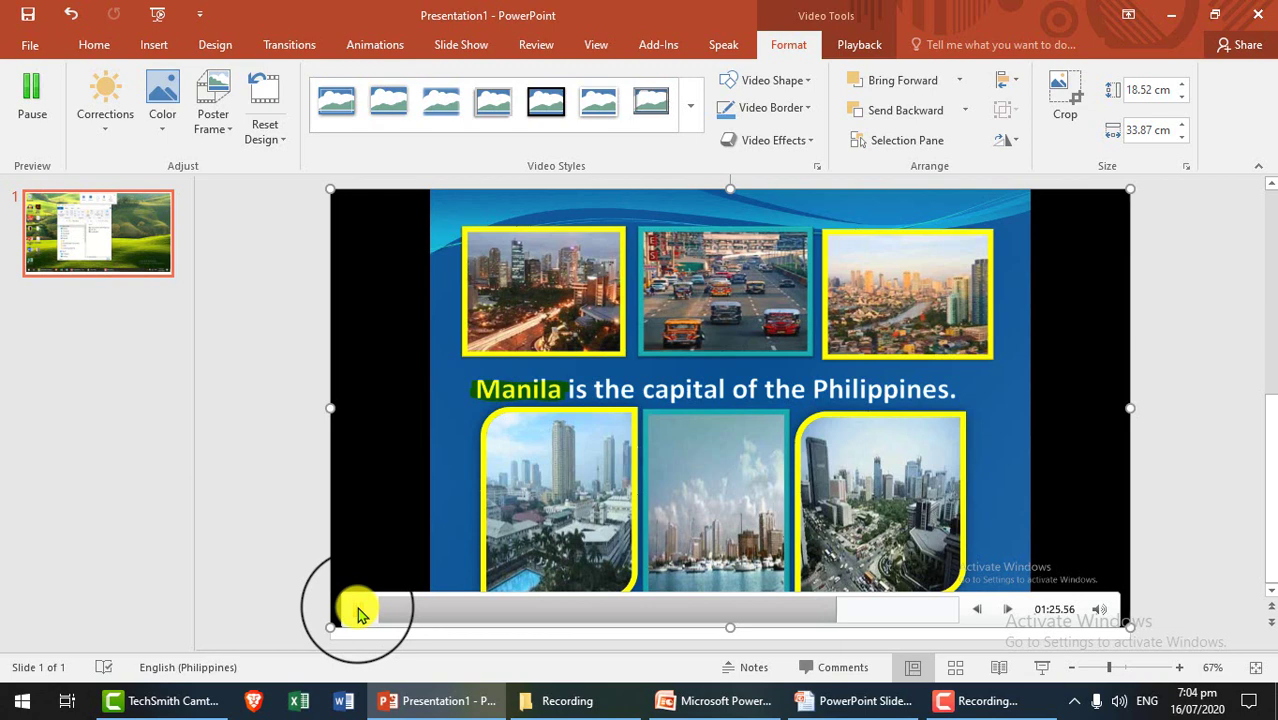
click(359, 611)
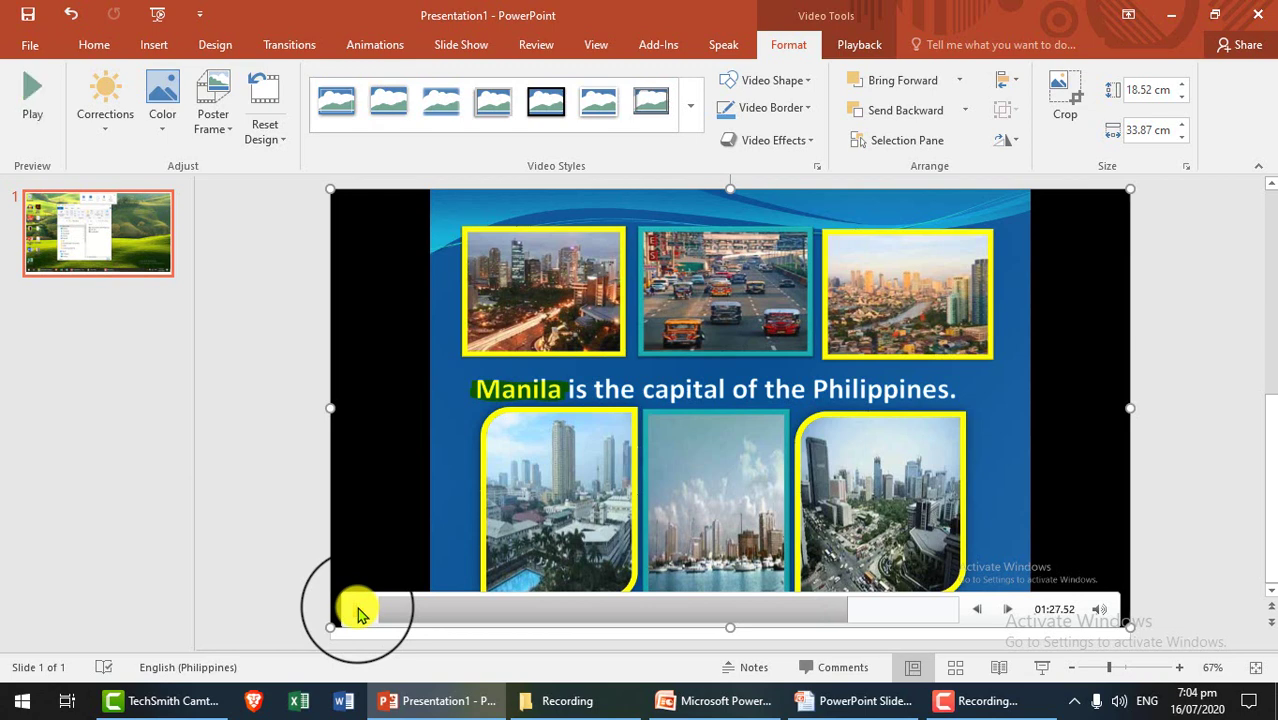
- Apply the white Rounded Diagonal Corner style to the video
right_click(903, 451)
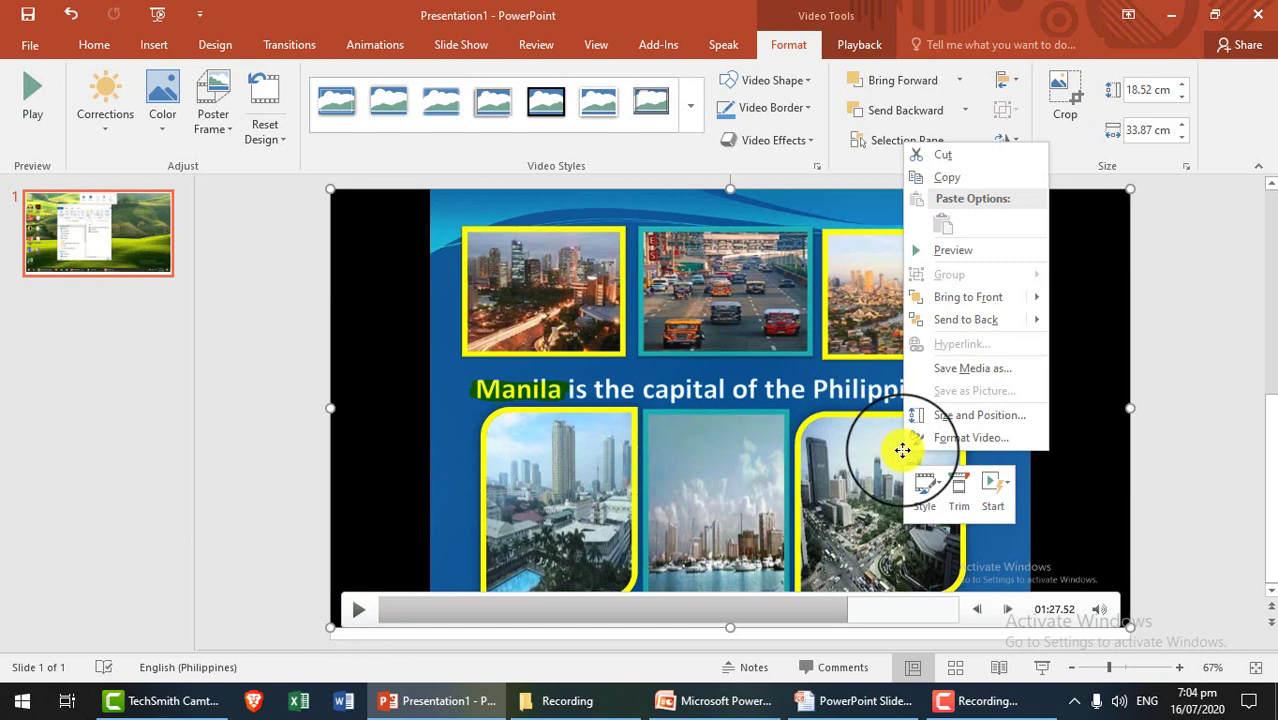
click(924, 485)
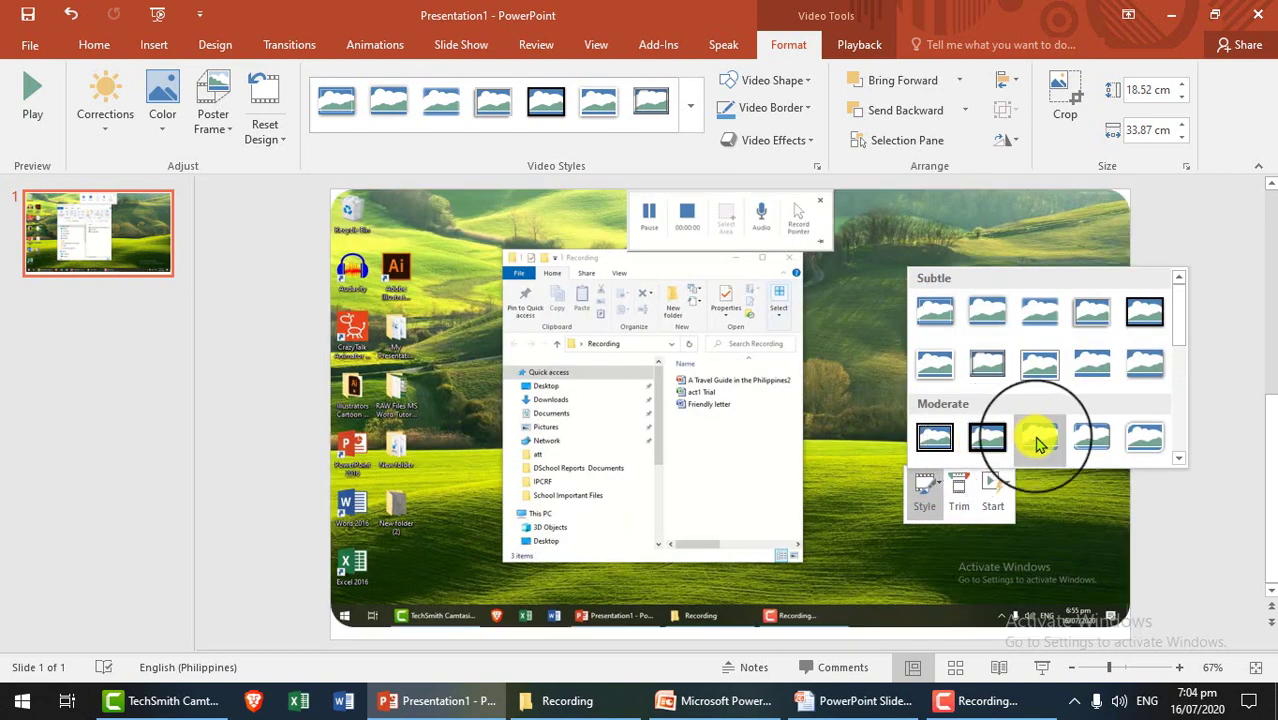
click(1143, 445)
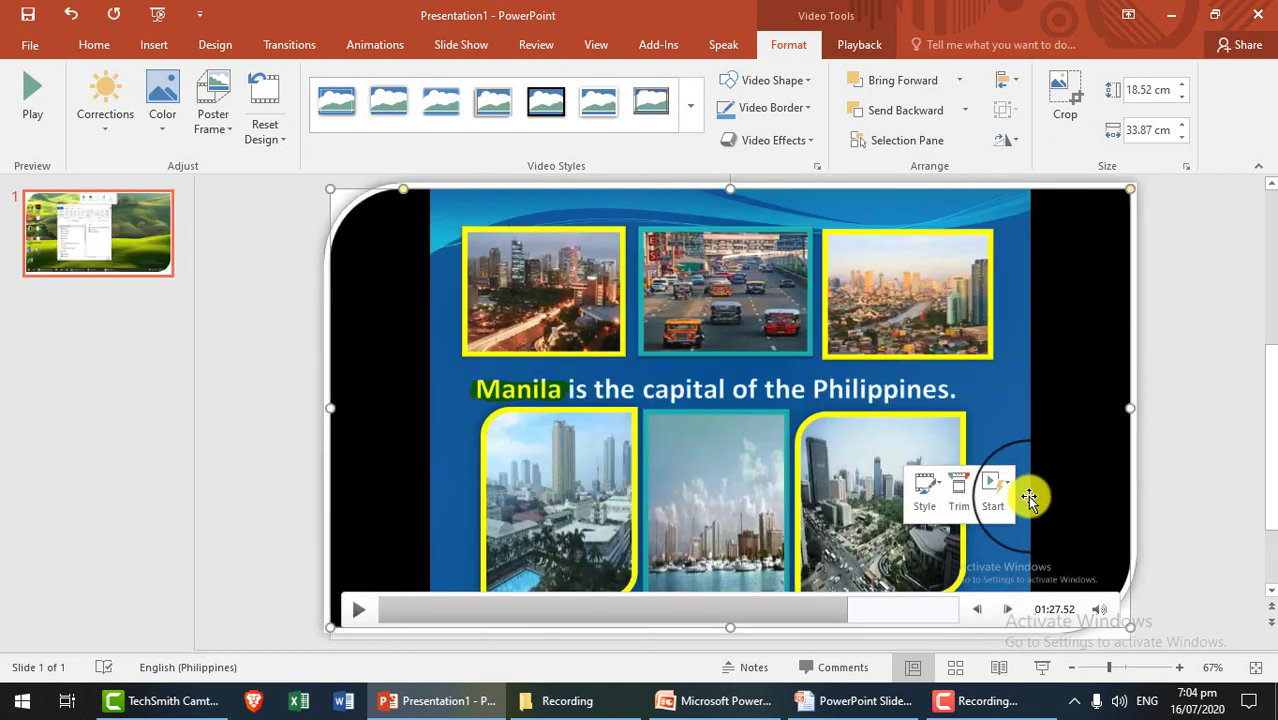
- Trim the video to start at 00:03.100
click(964, 506)
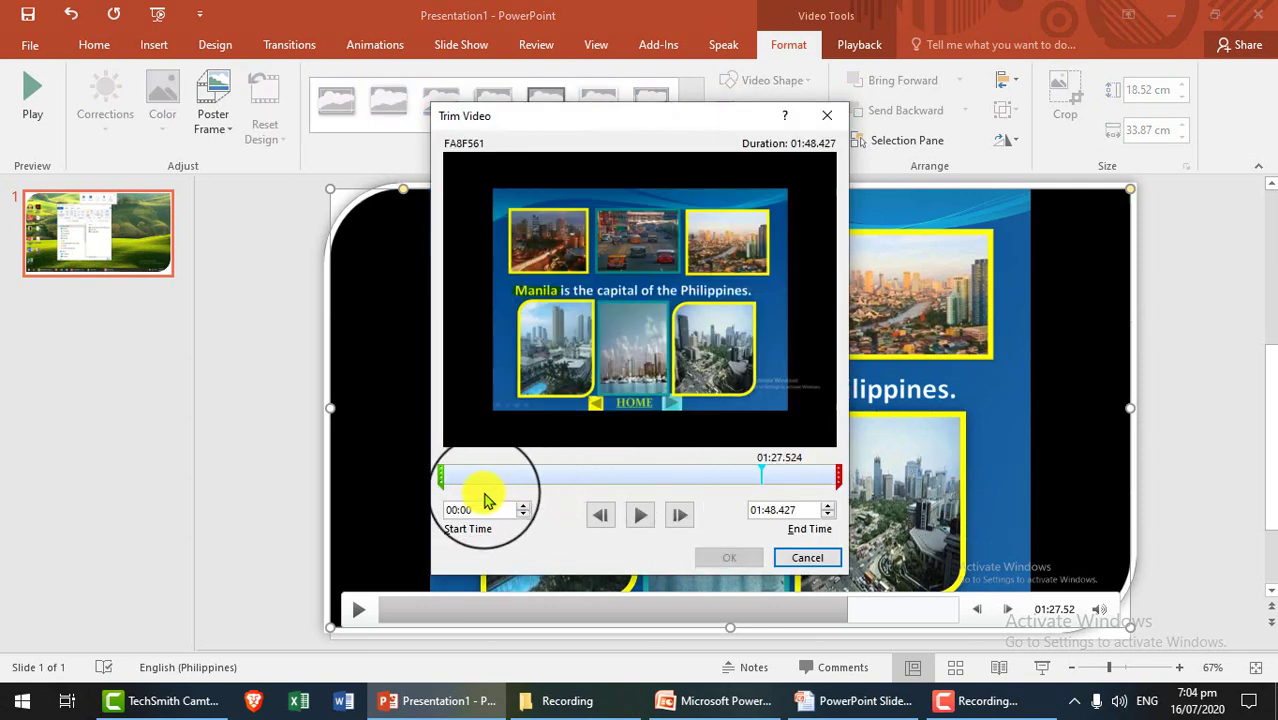
click(440, 471)
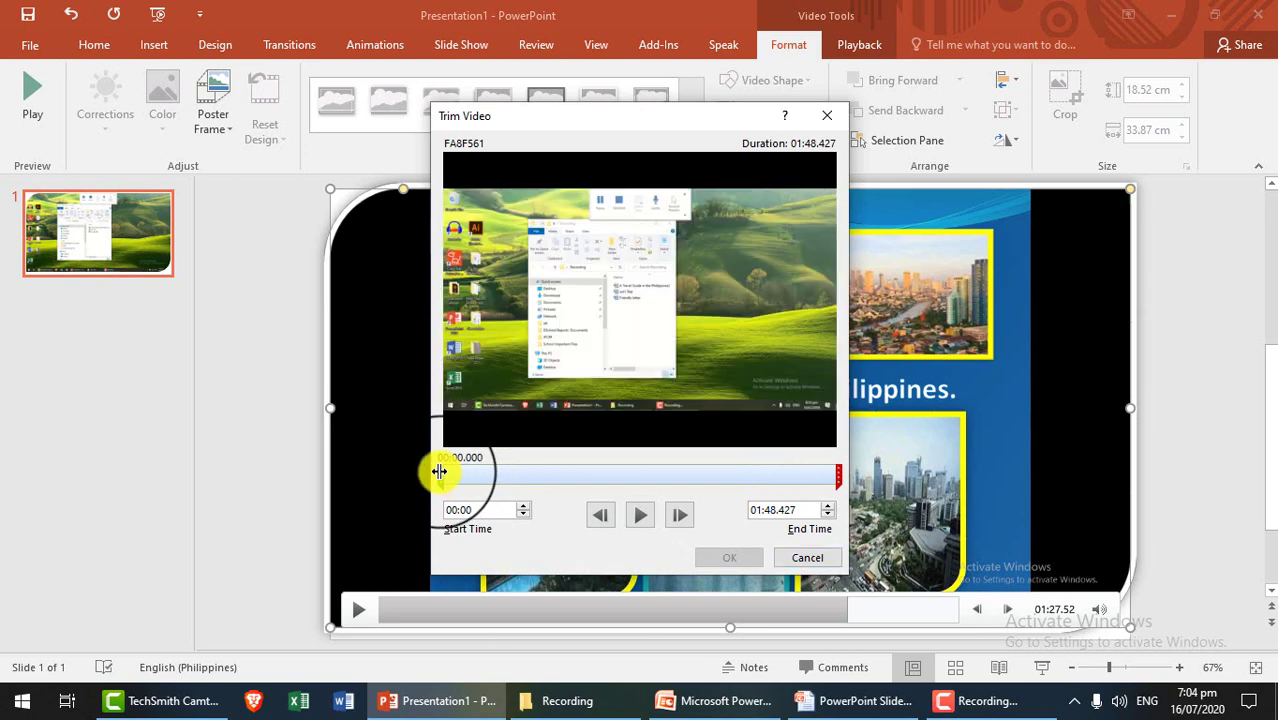
drag(440, 471, 450, 472)
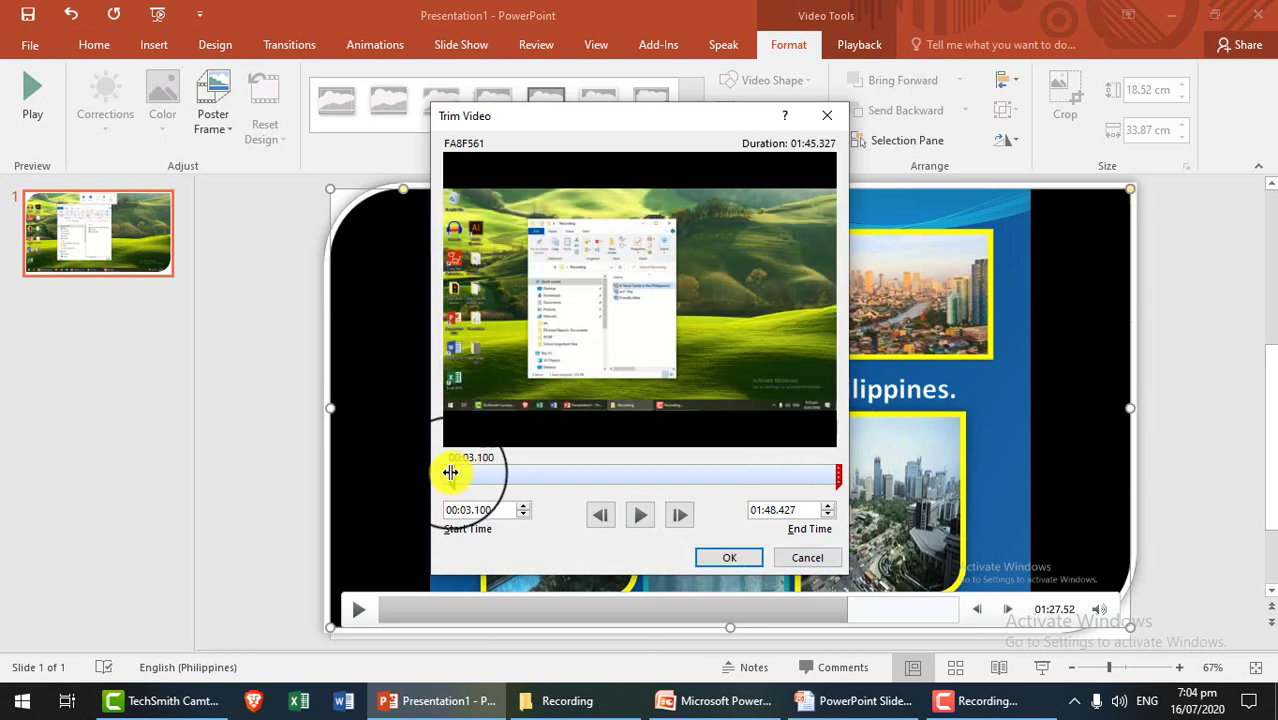
click(500, 477)
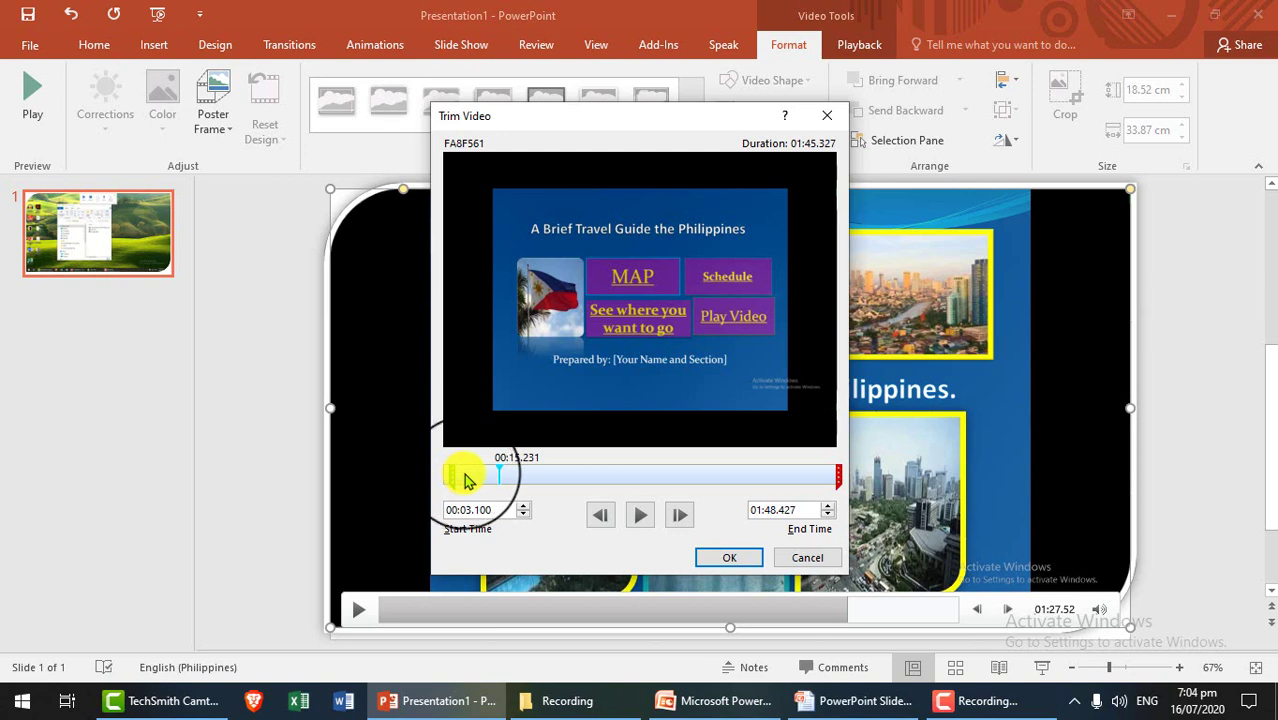
click(735, 560)
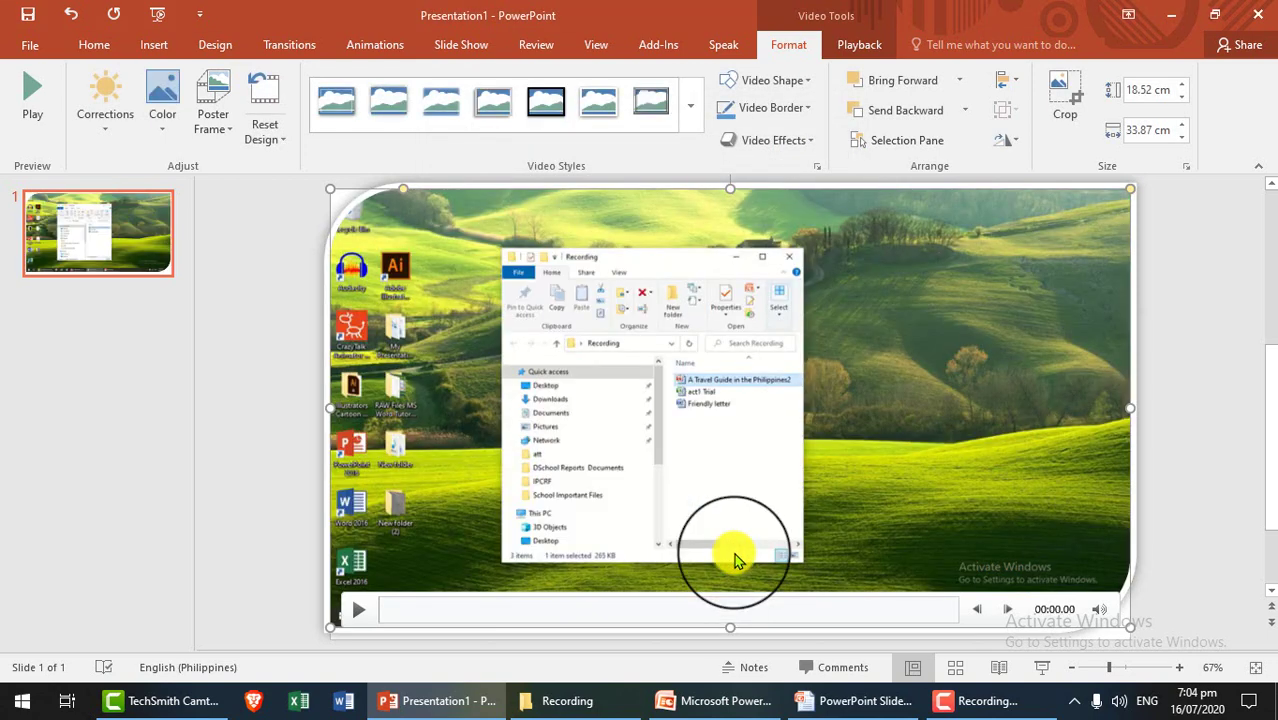
- Save the recorded video as a Media File named Media1 on the Desktop
right_click(949, 391)
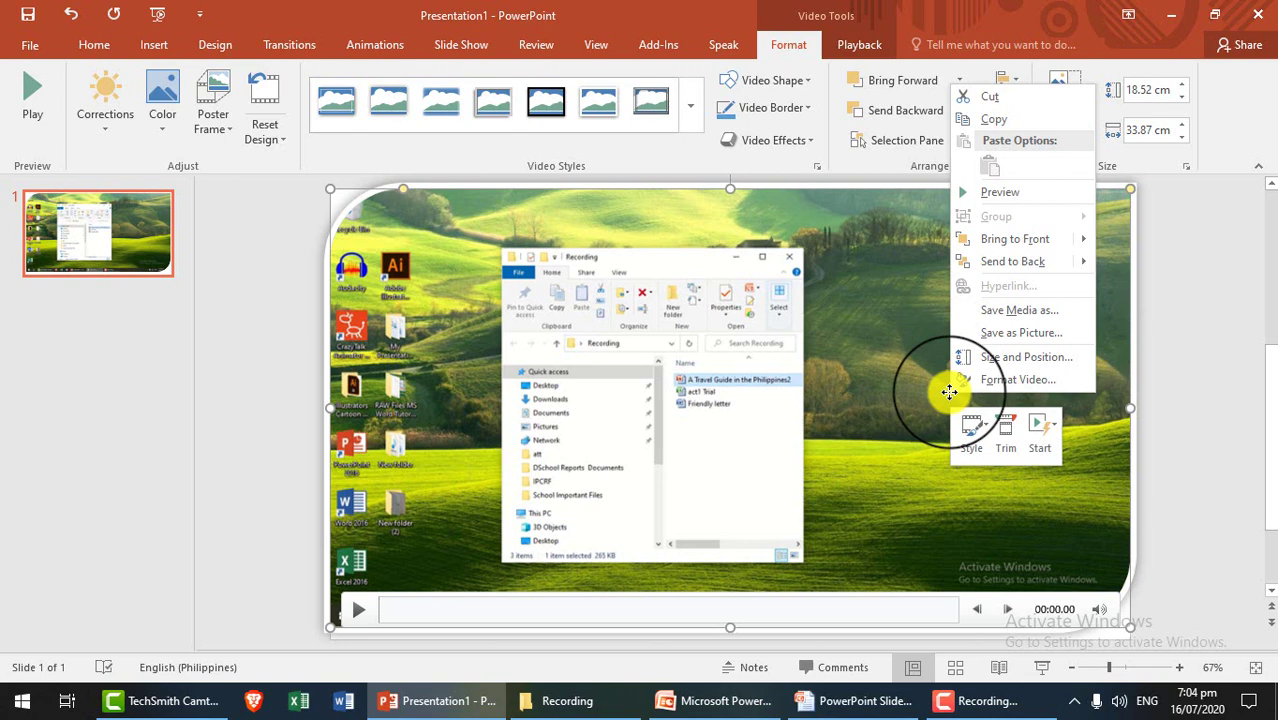
click(1019, 314)
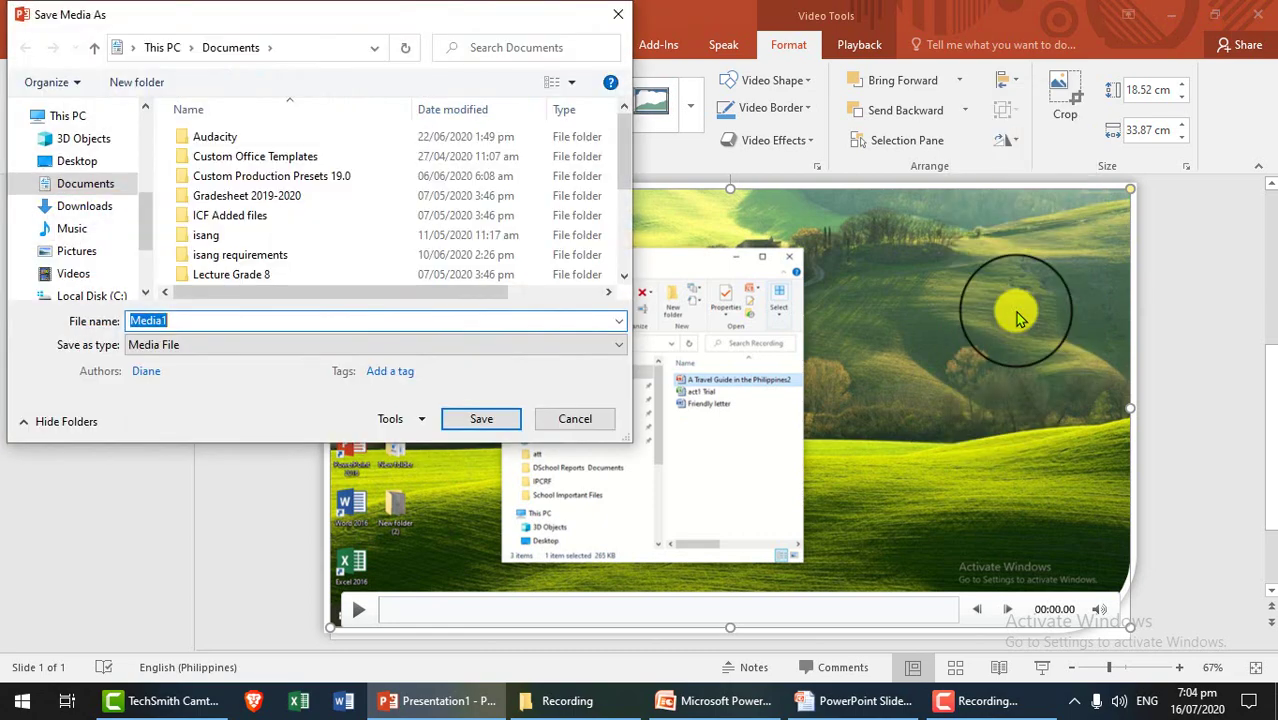
click(97, 164)
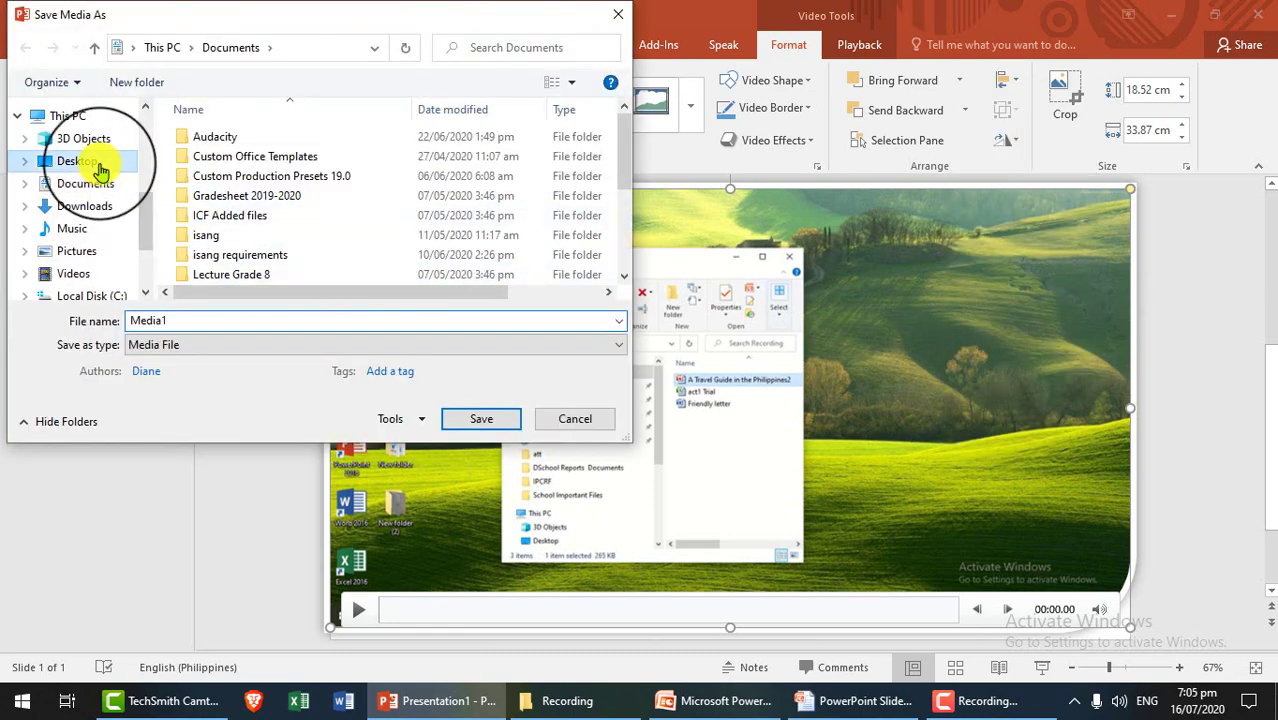
double_click(202, 322)
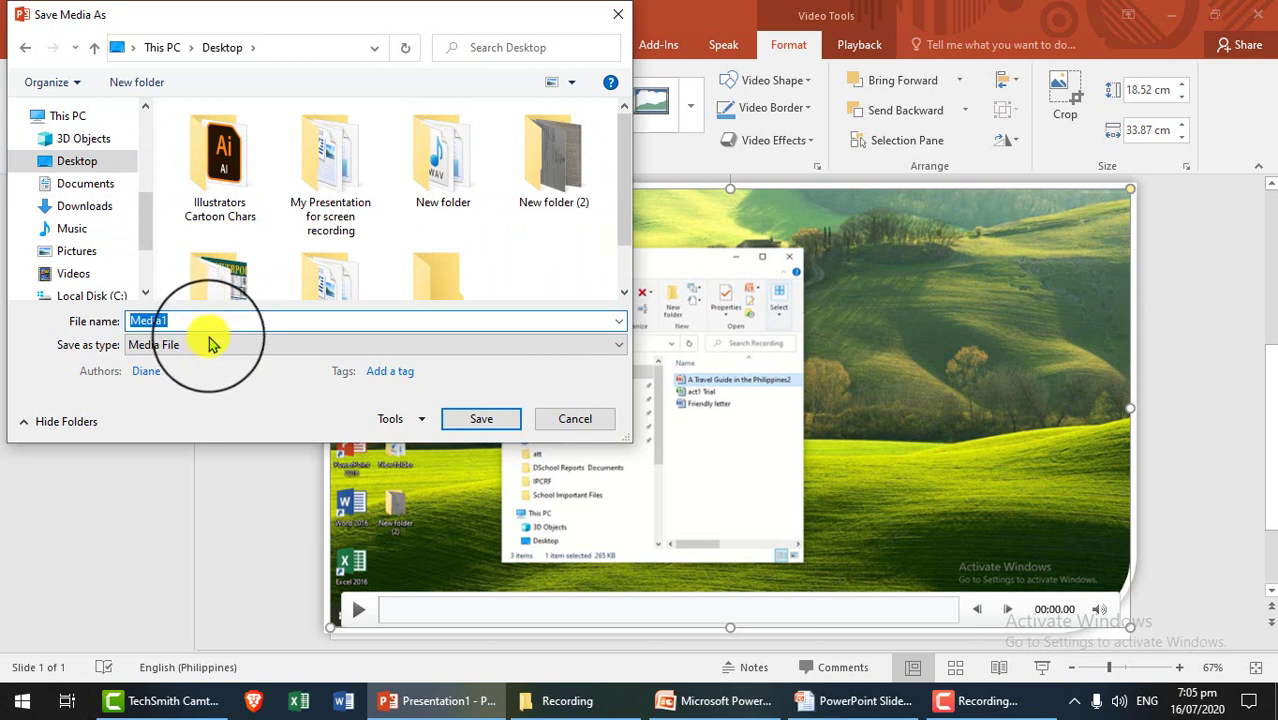
click(212, 346)
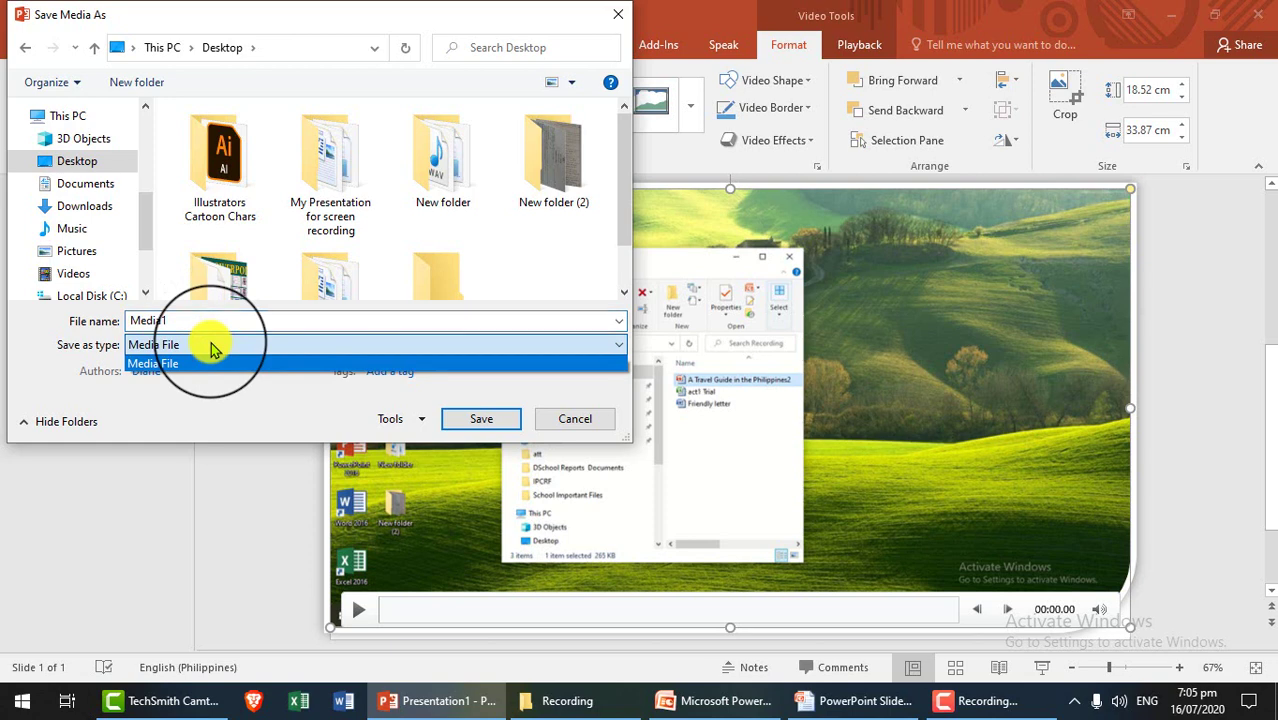
click(212, 344)
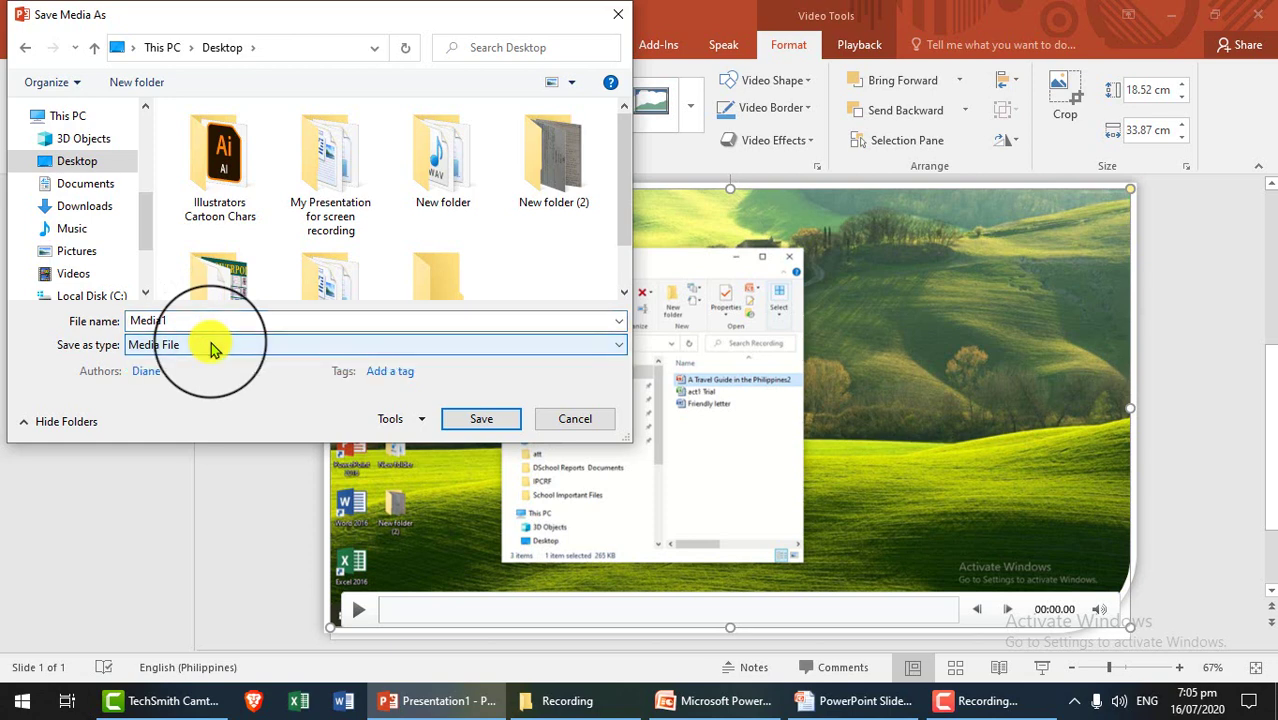
click(488, 419)
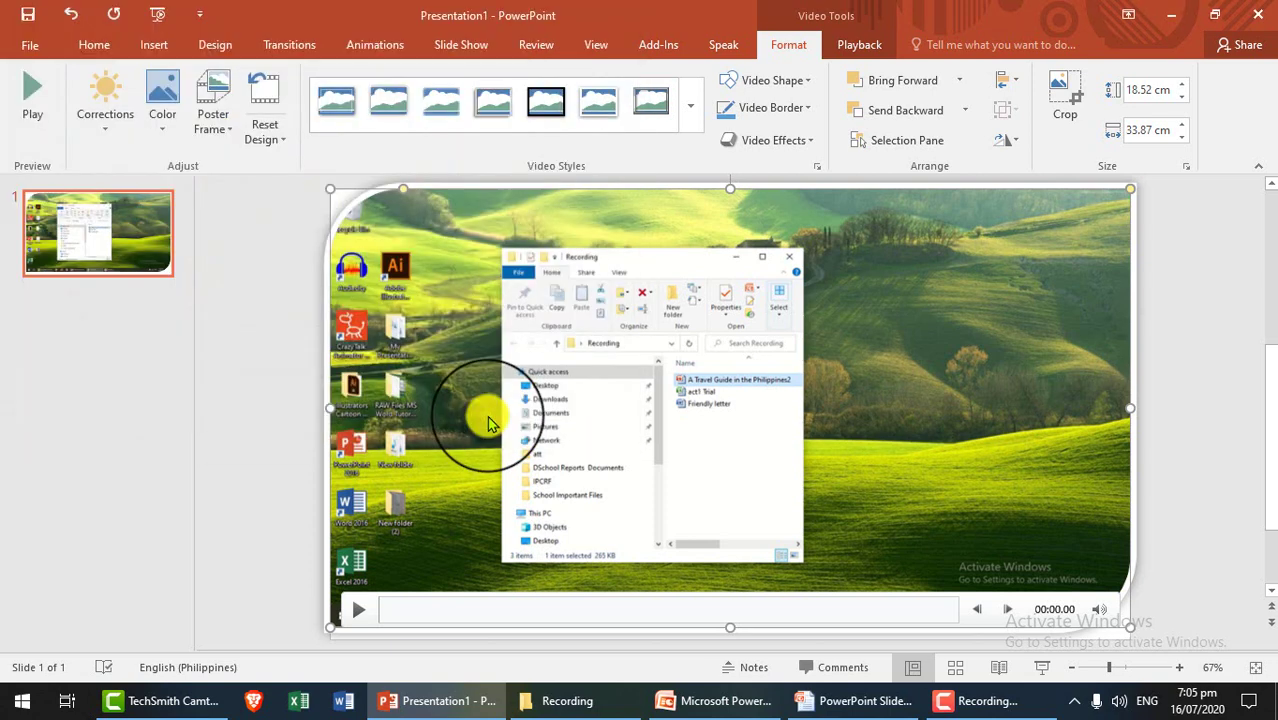
- Close the presentation, saving it to the Desktop under the name Presentation1
click(1256, 17)
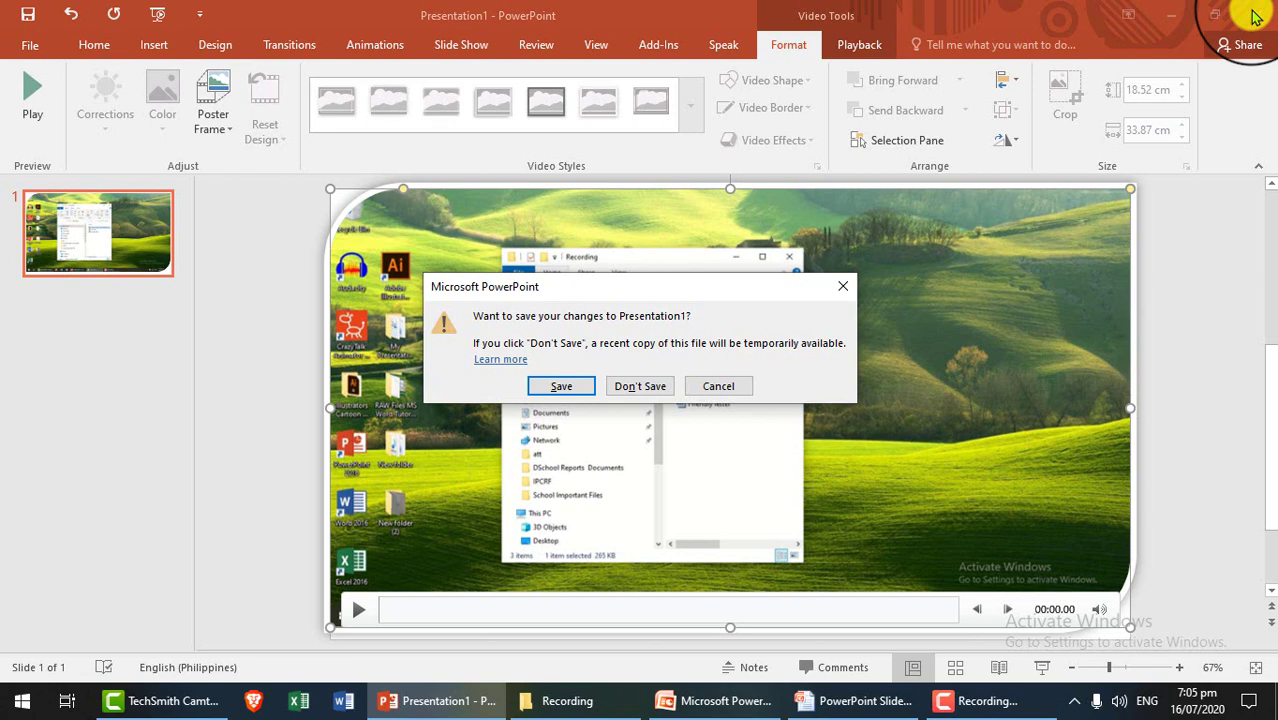
click(557, 387)
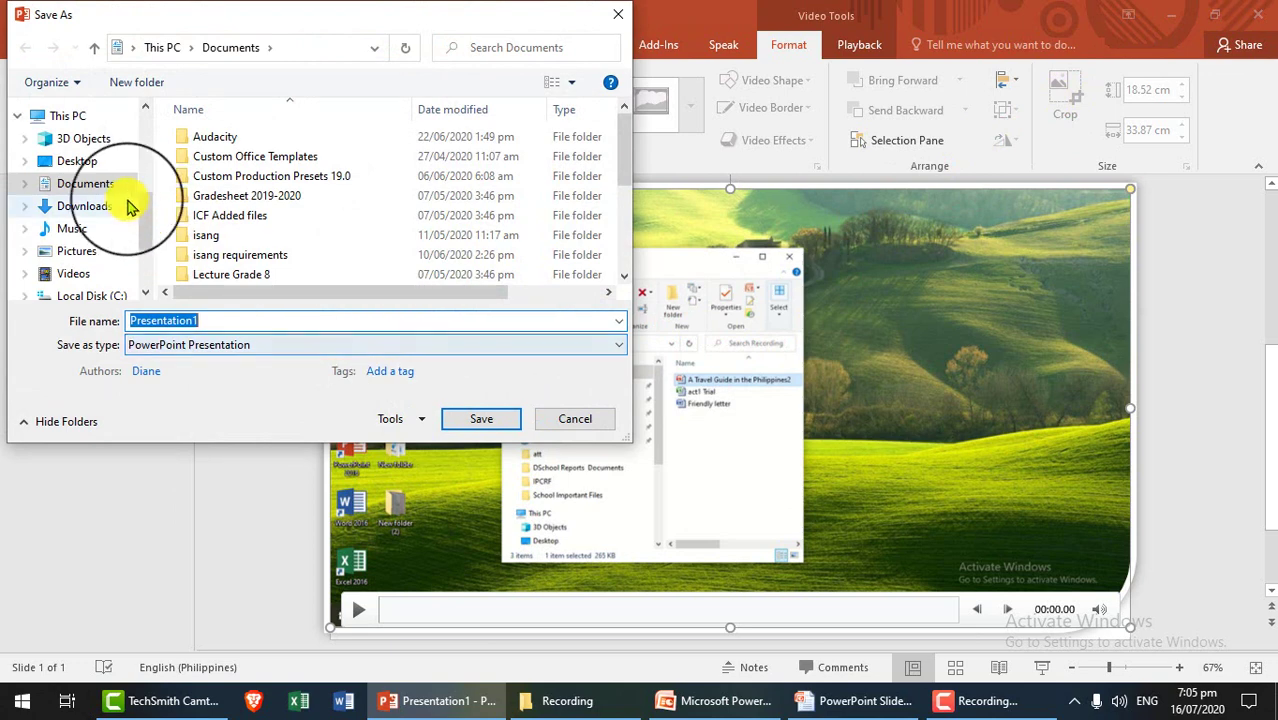
click(90, 161)
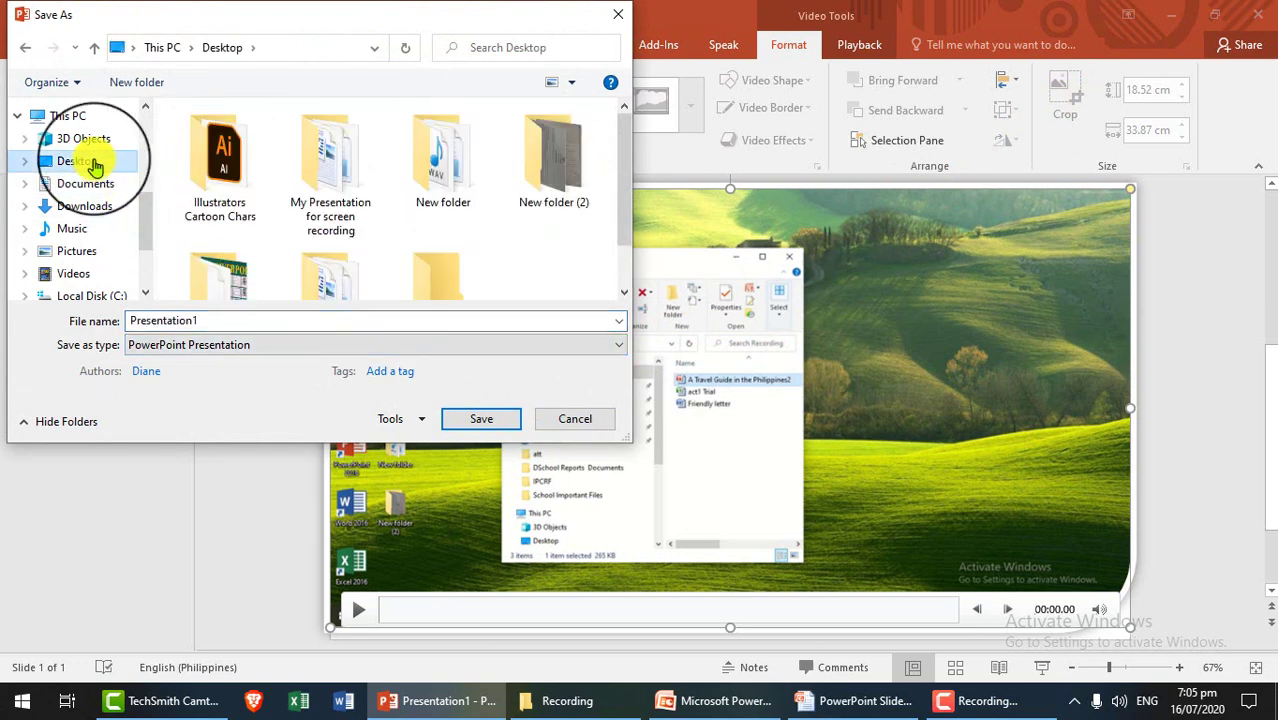
double_click(245, 320)
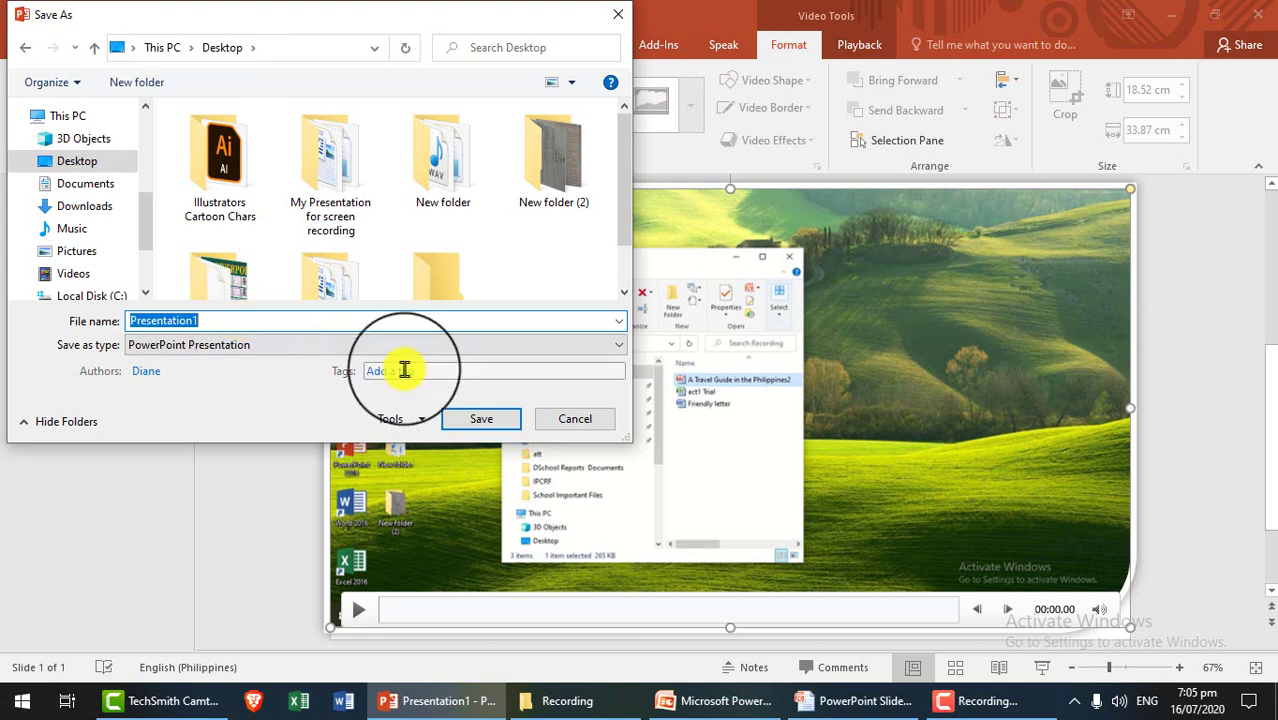
click(490, 418)
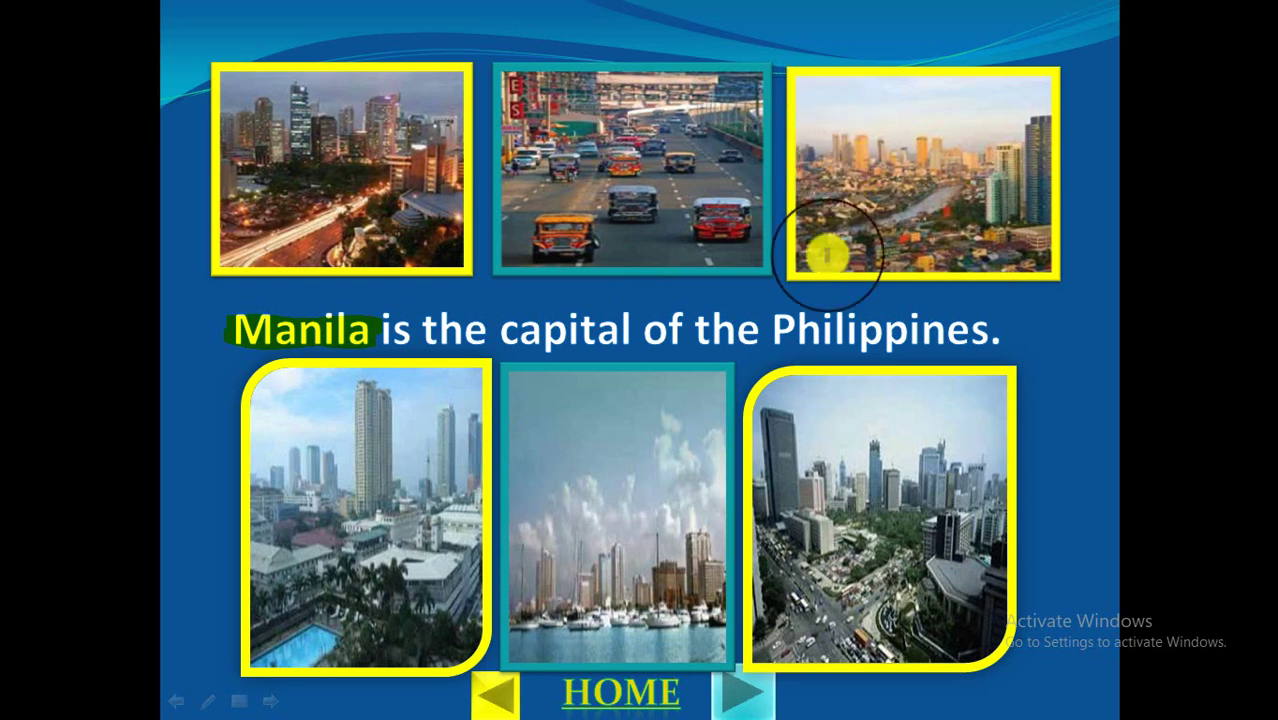
- End the Manila slide show and dismiss the ink-annotation prompt to return to slide 4
key(Escape)
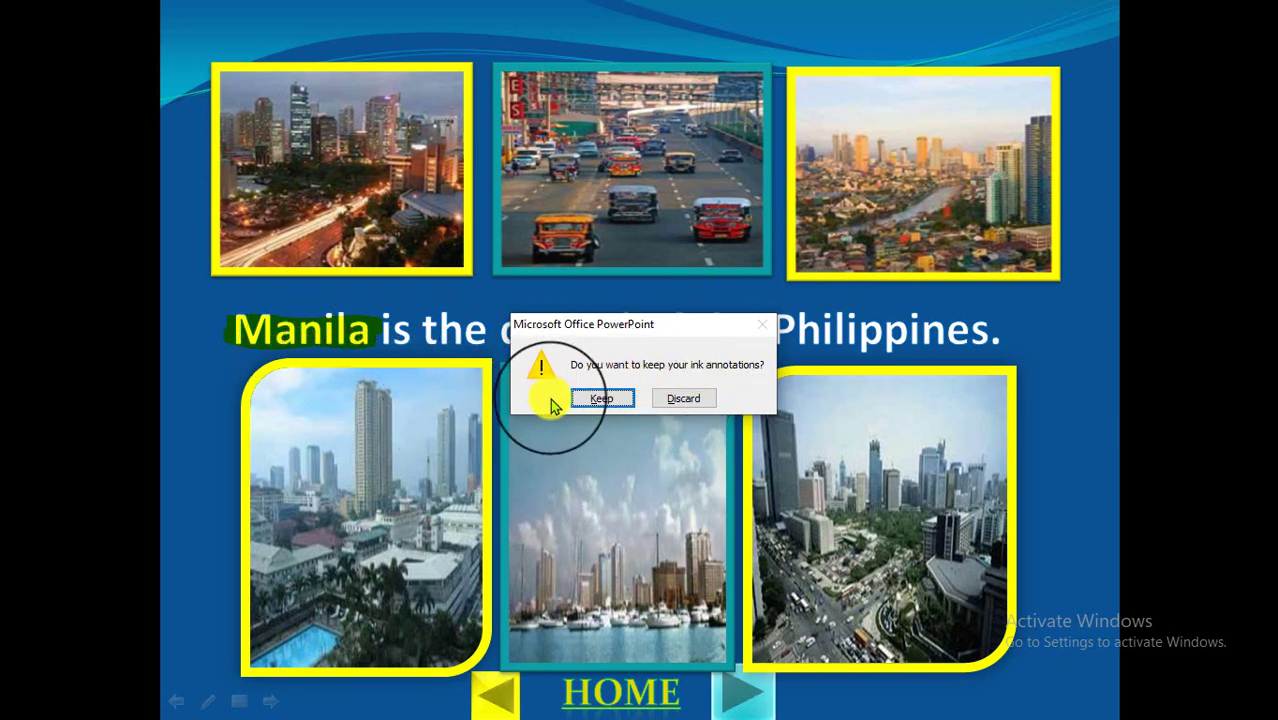
click(605, 405)
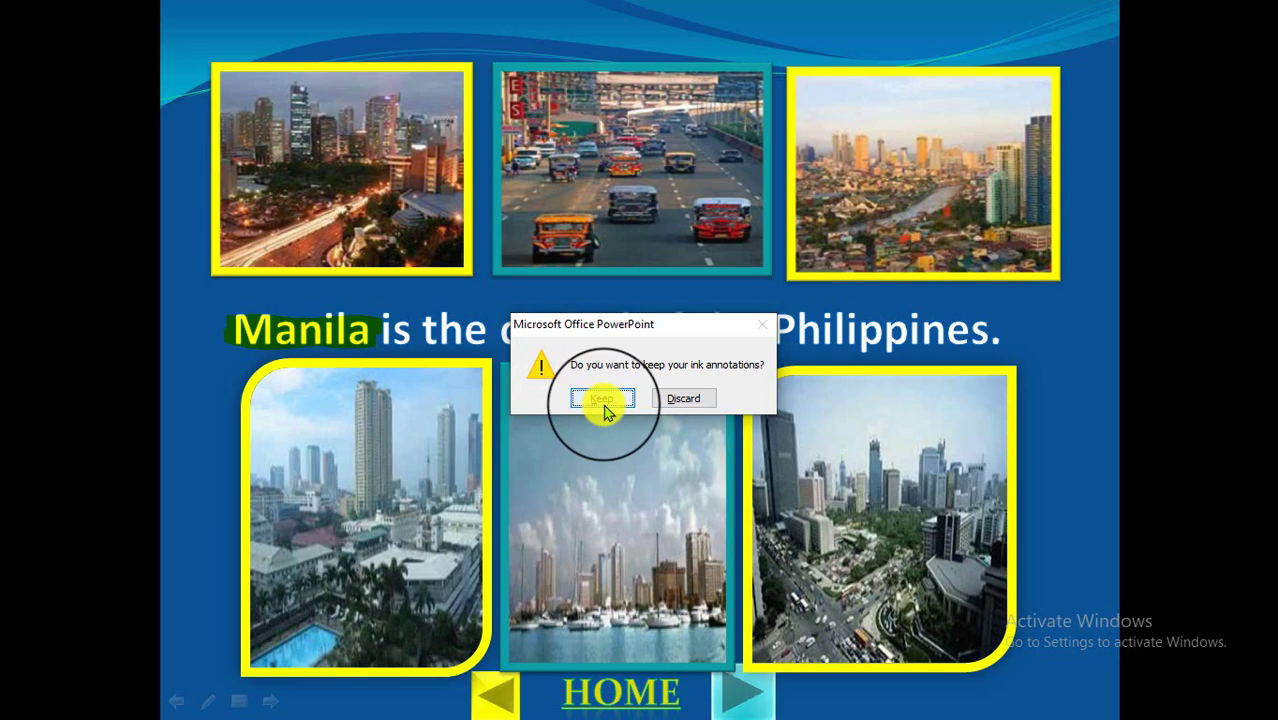
click(700, 400)
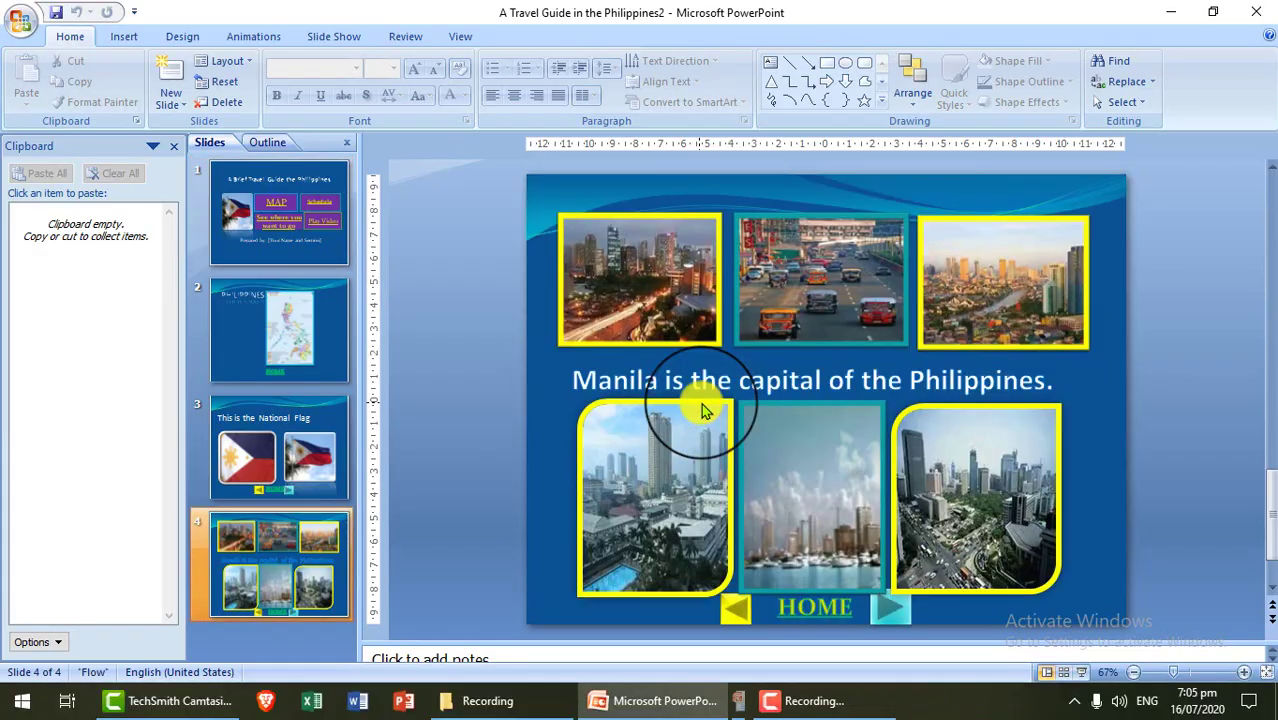
- Minimize PowerPoint and the Recording folder, then move the Media1 icon to mid-desktop
click(1168, 14)
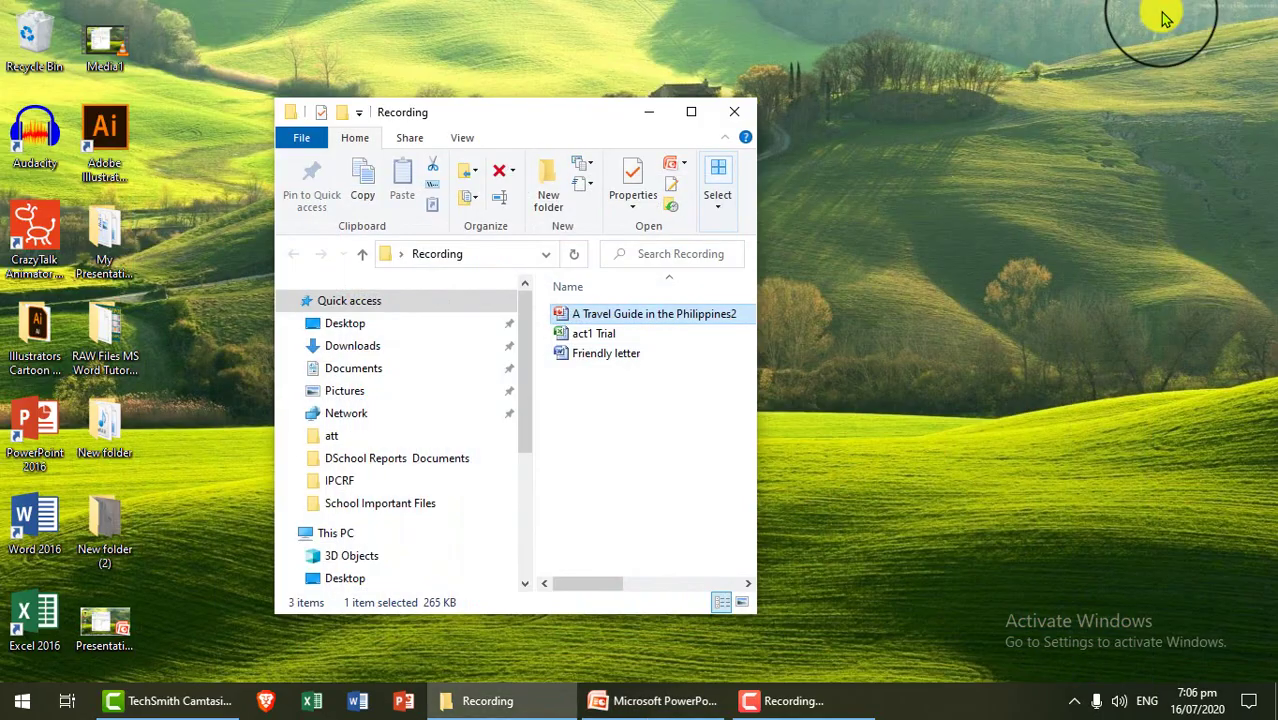
click(649, 112)
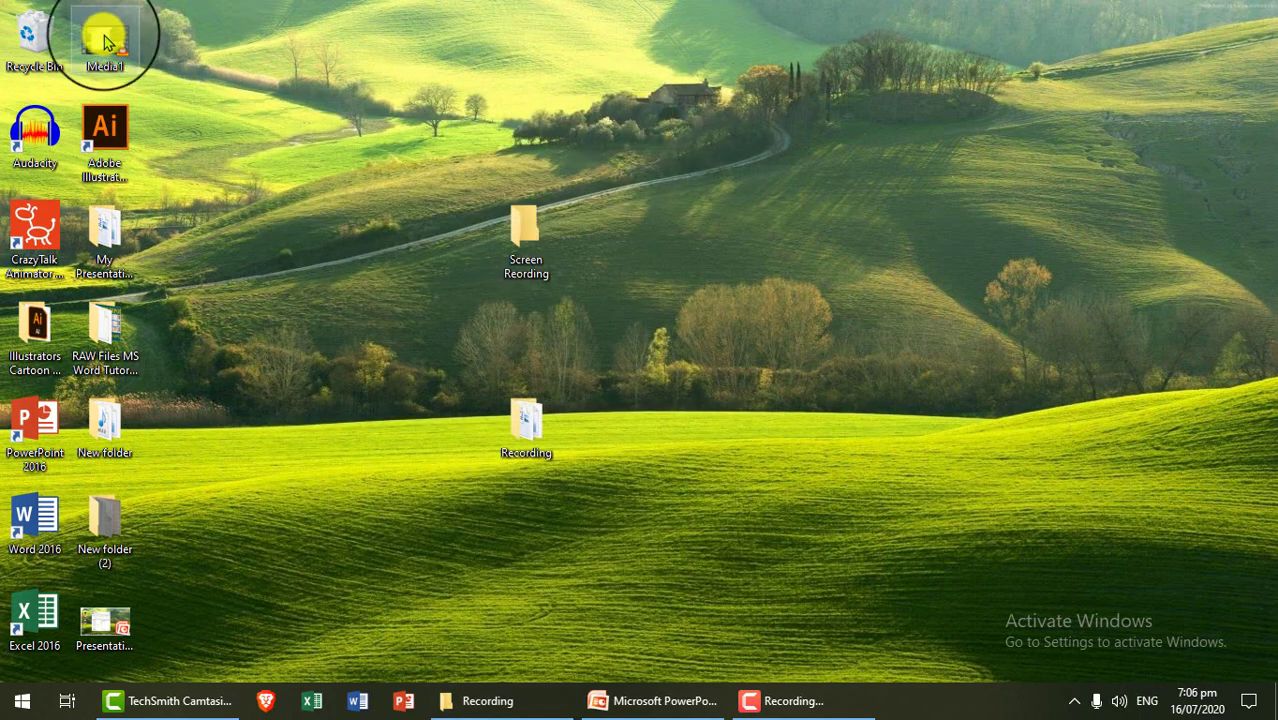
drag(103, 45, 708, 262)
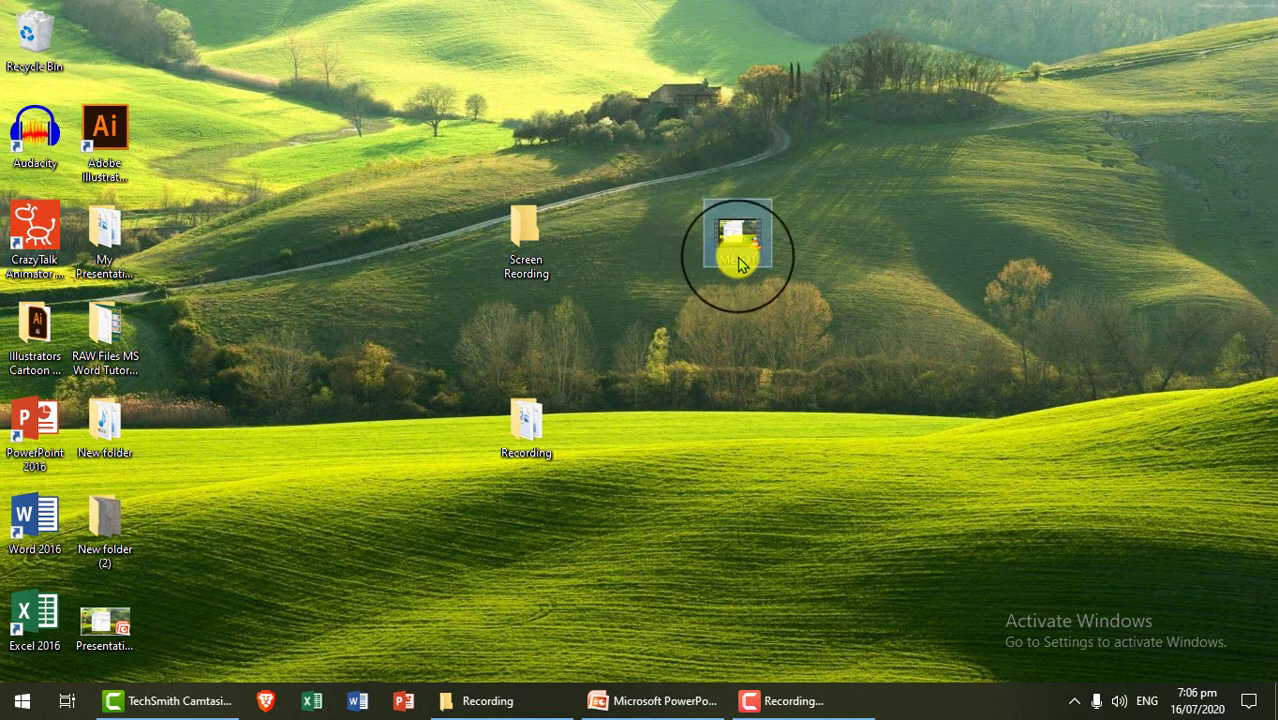
- Play Media1 in VLC, pause it at 00:14, and close the player
mouse_move(750, 257)
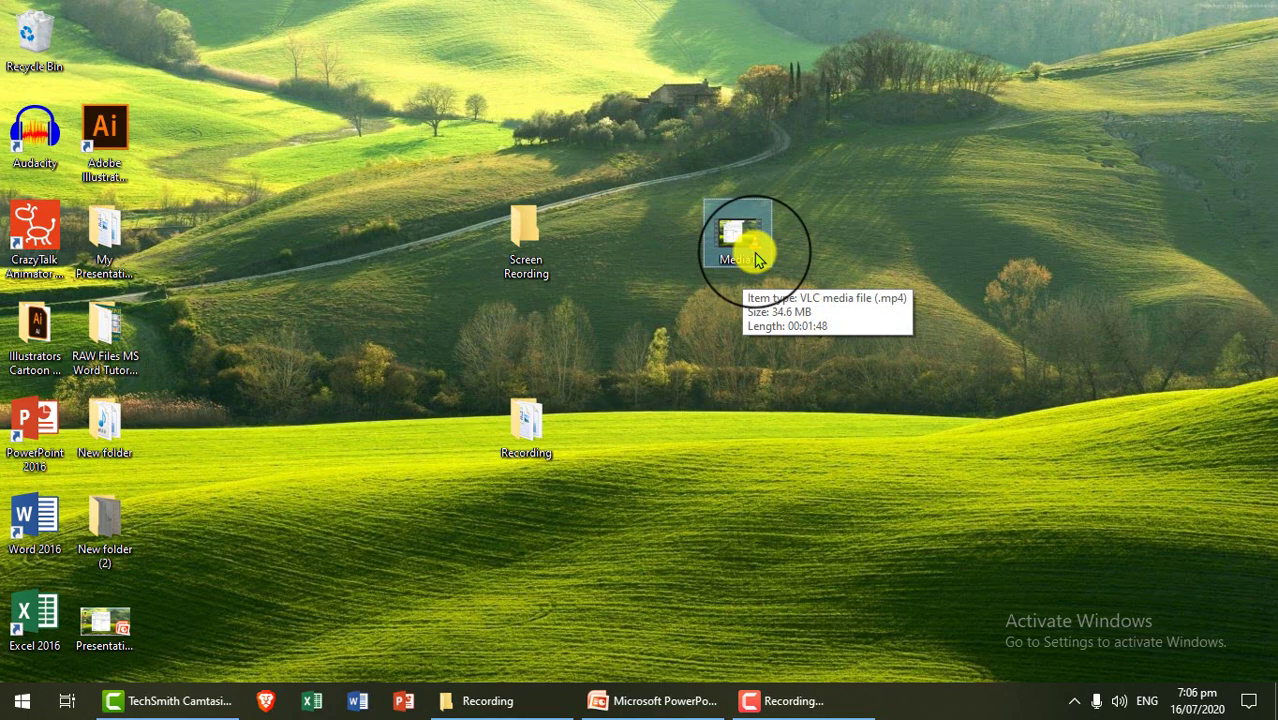
double_click(757, 259)
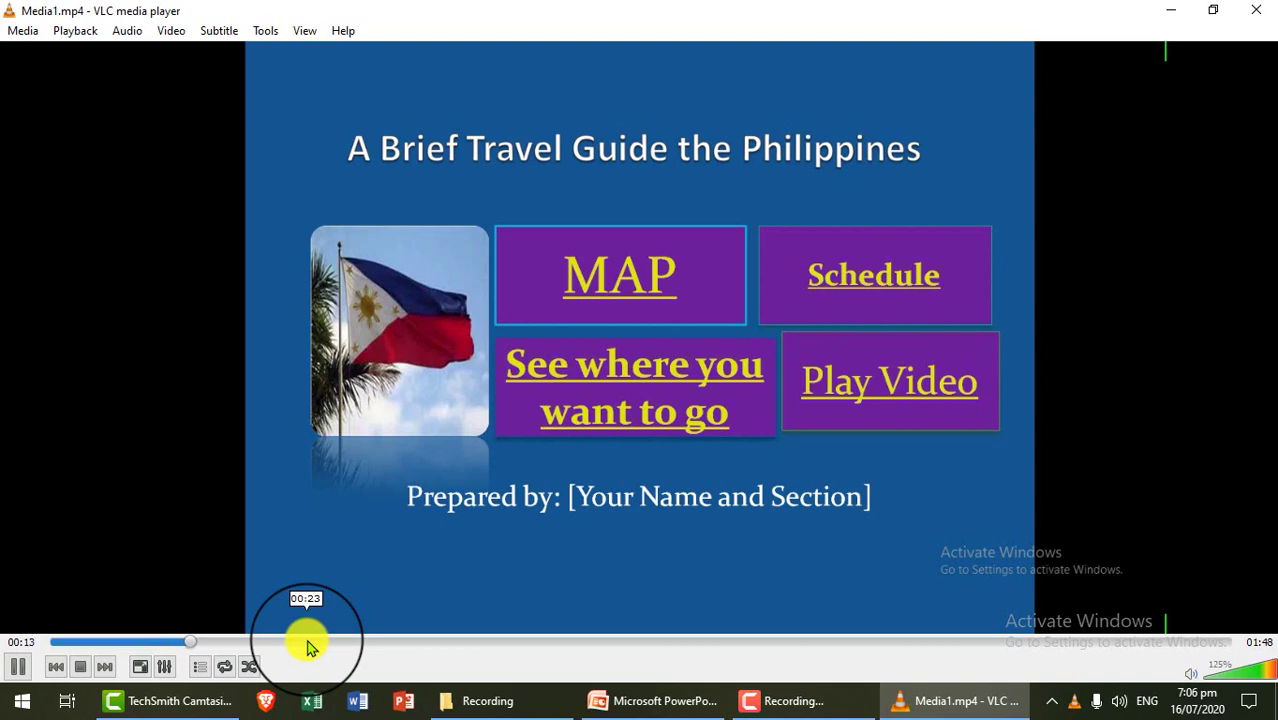
key(space)
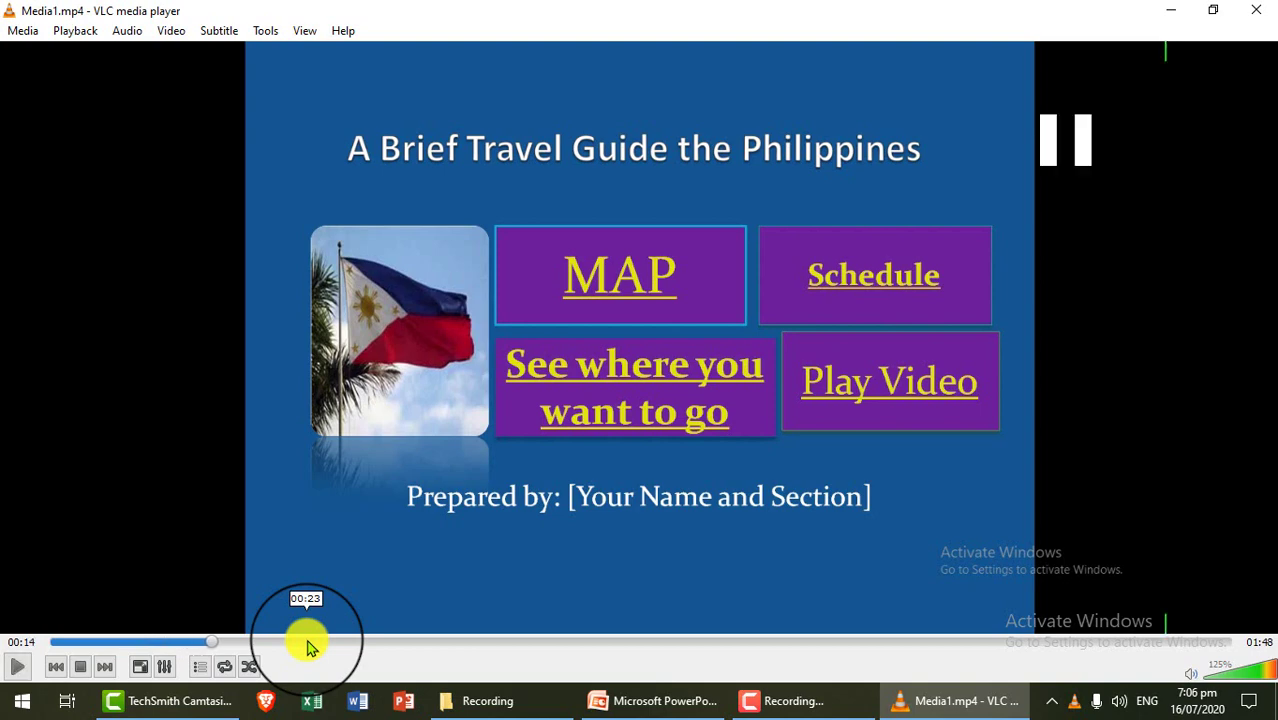
click(1263, 10)
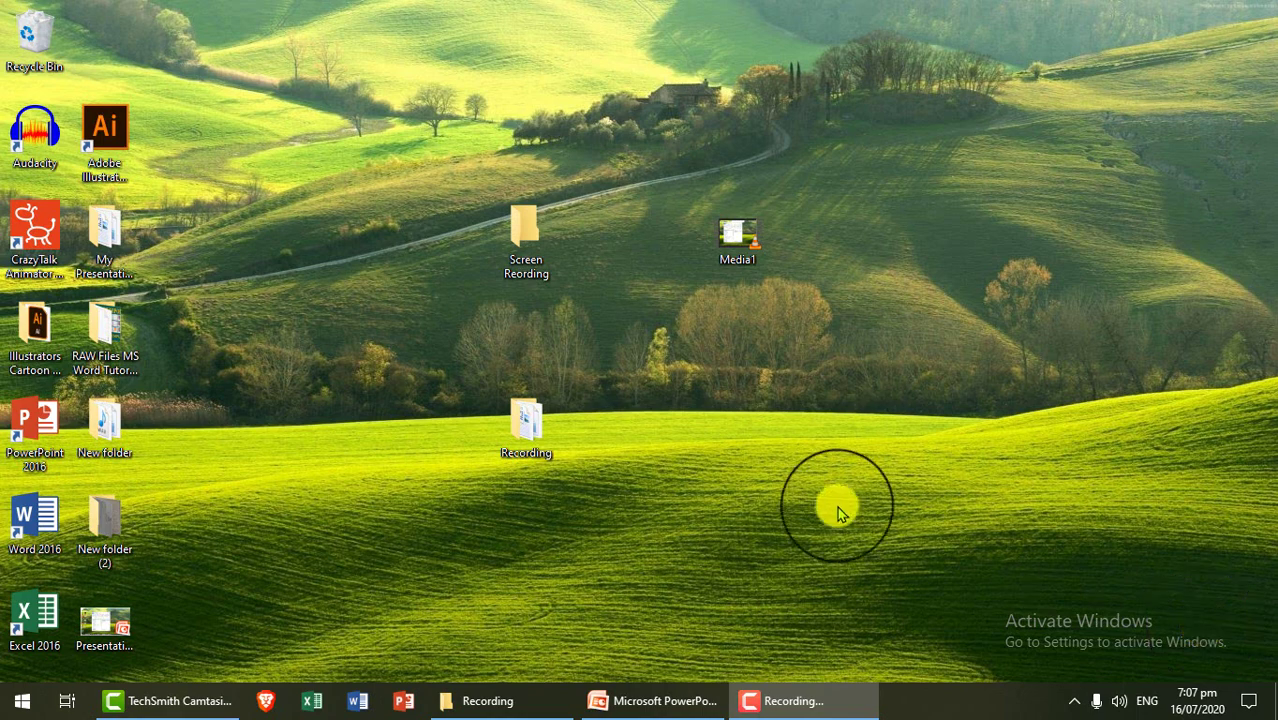
- Open the Recording folder with its three files and launch PowerPoint from the taskbar
double_click(540, 422)
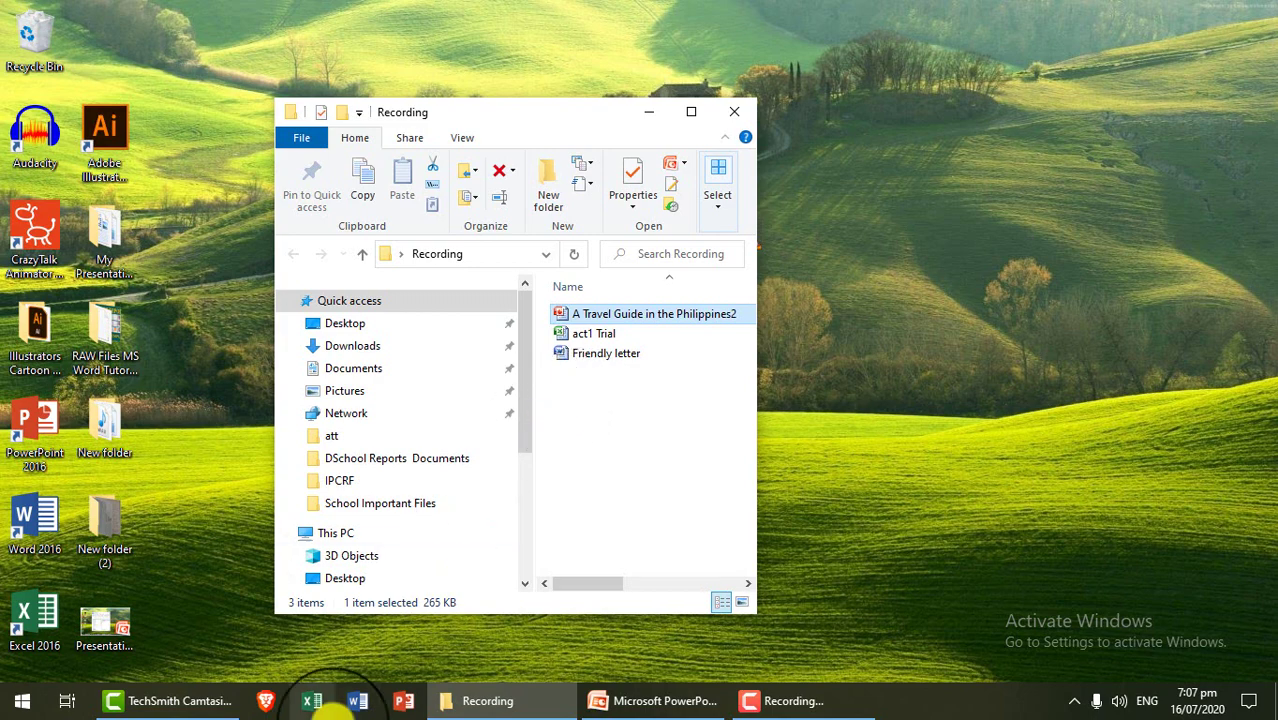
click(404, 701)
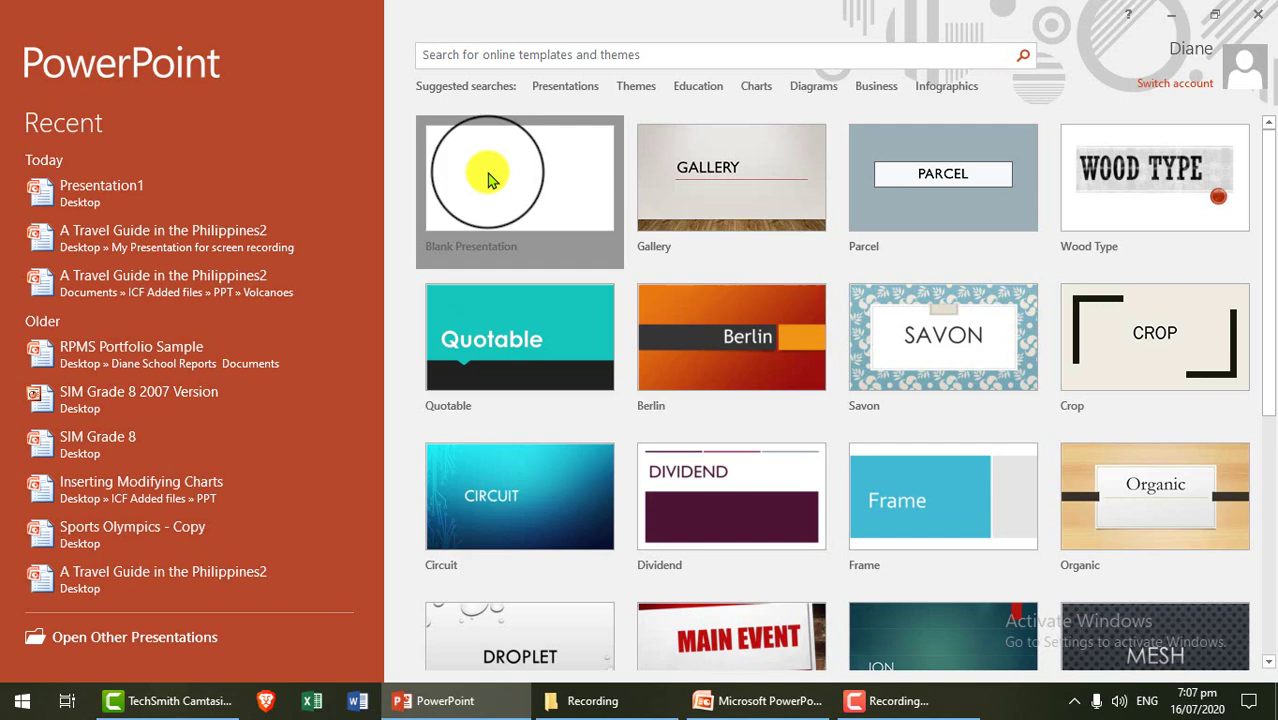
- From a blank presentation, start a full-screen Screen Recording and open the act1 Trial workbook
click(491, 177)
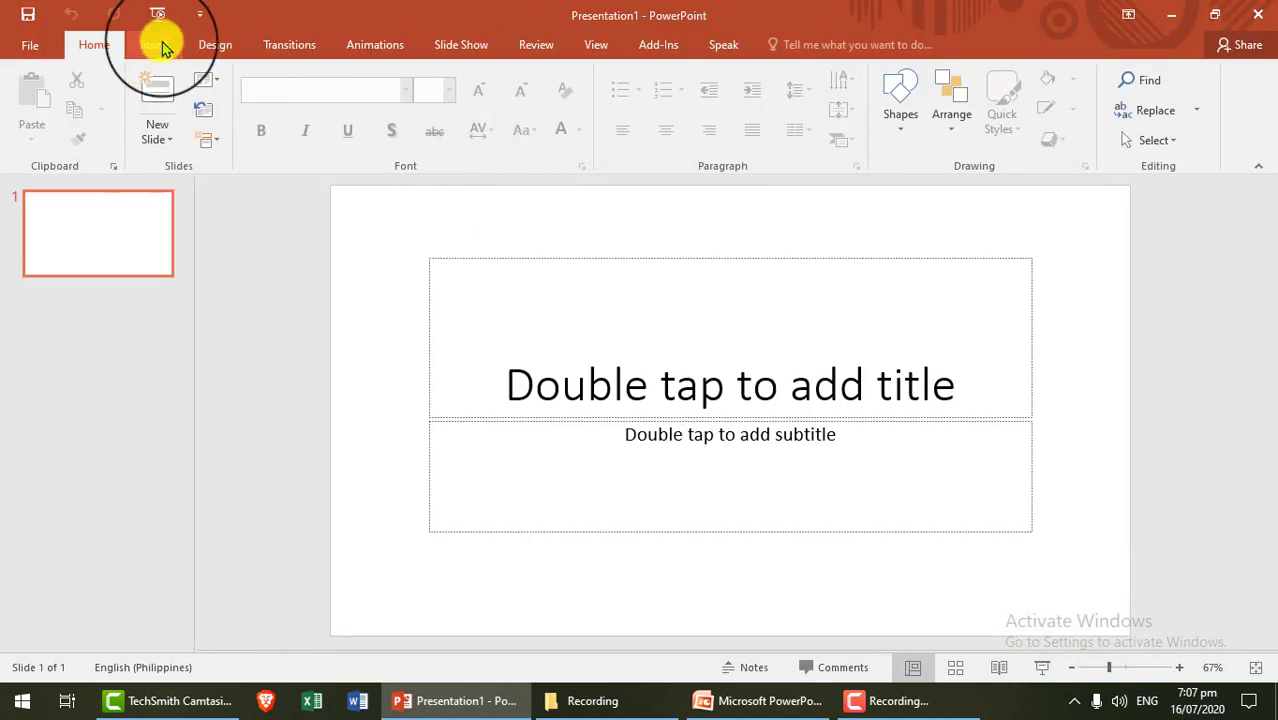
click(155, 44)
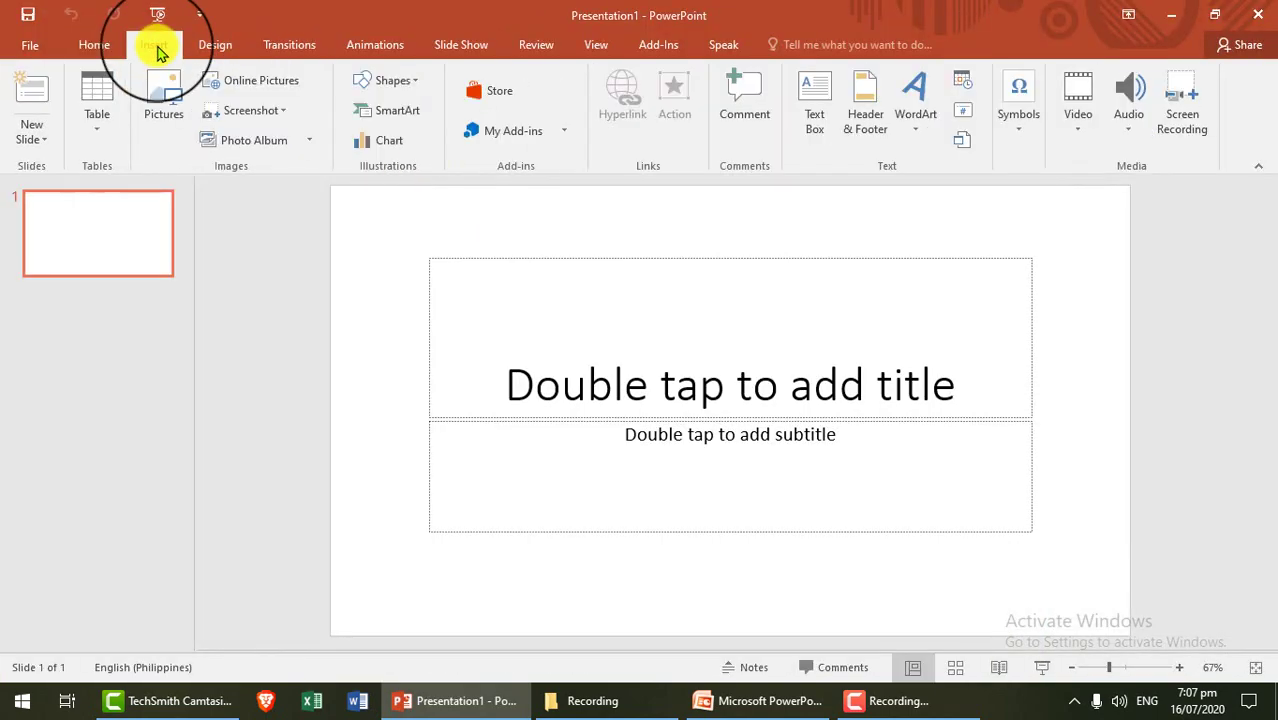
click(1172, 128)
click(635, 58)
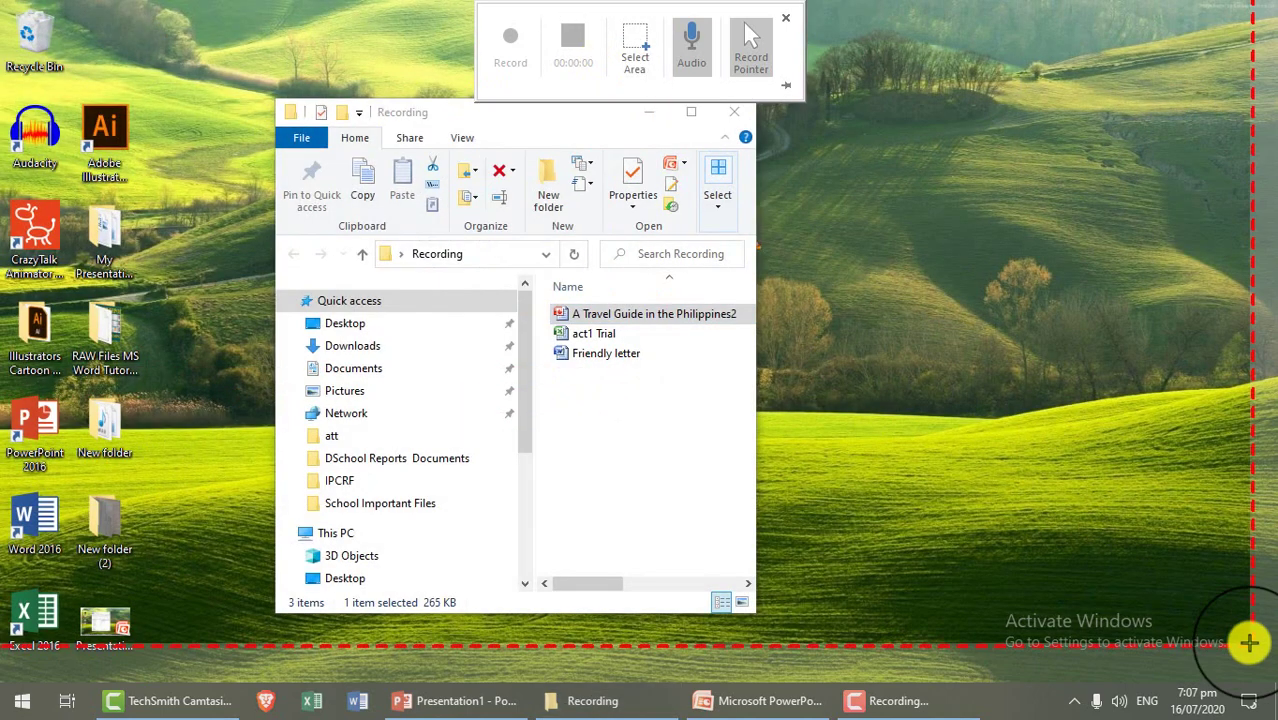
click(1268, 710)
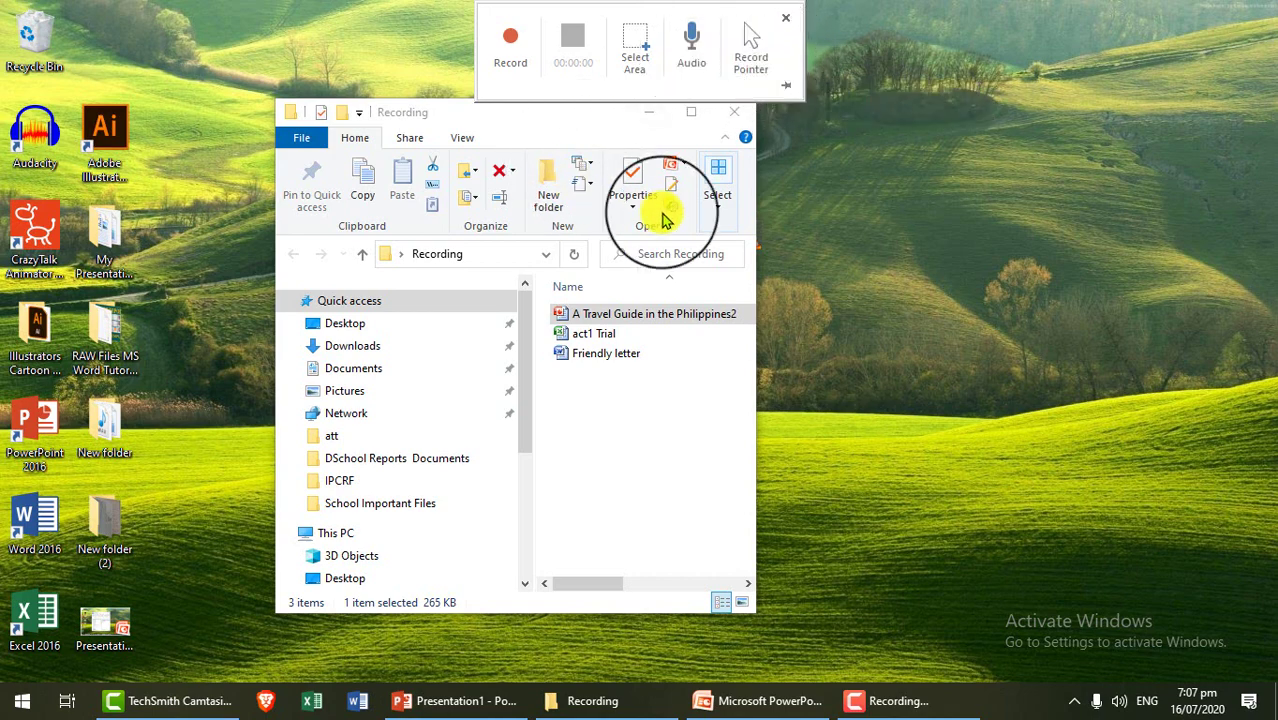
click(511, 48)
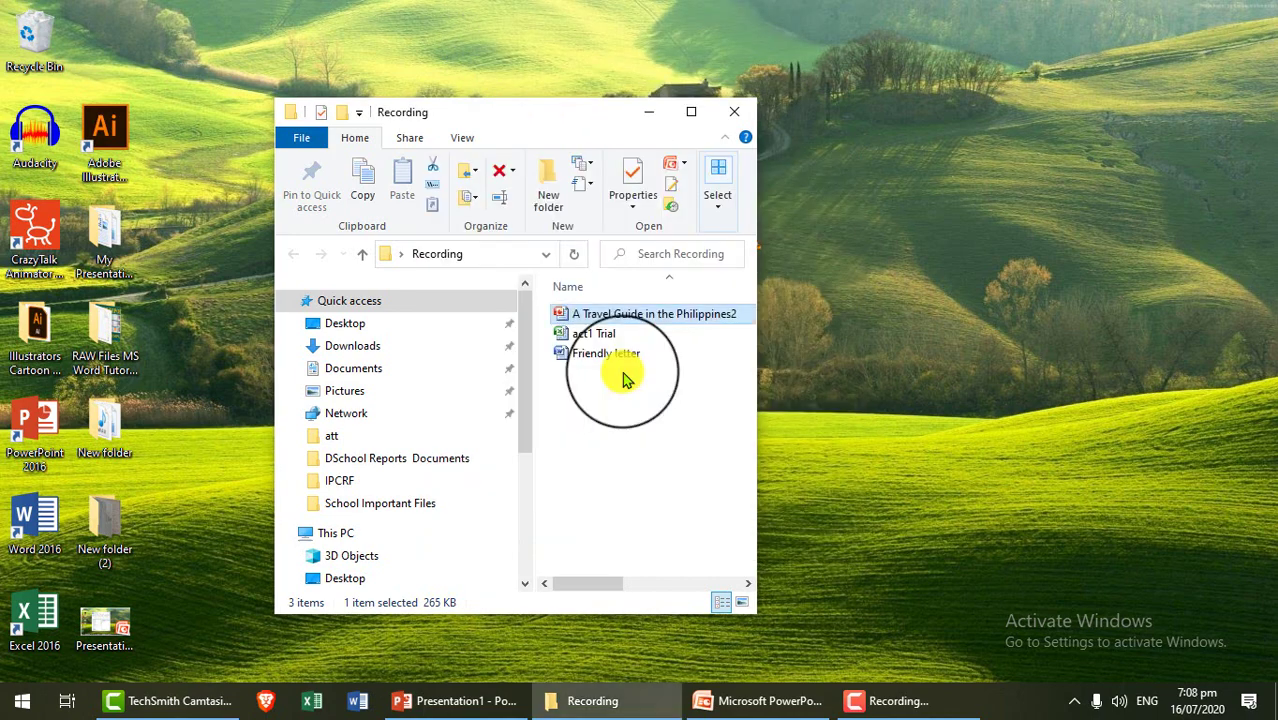
double_click(598, 338)
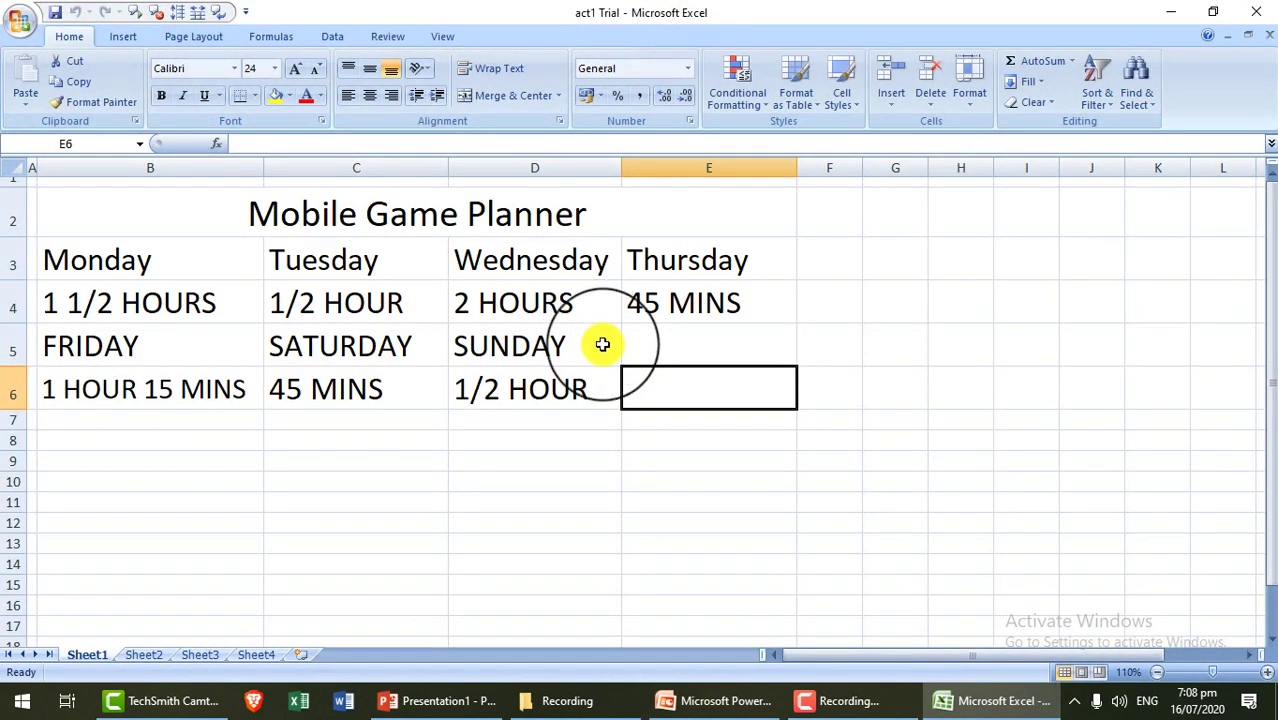
- Make the Mobile Game Planner title and the Monday–Thursday day names red
click(370, 468)
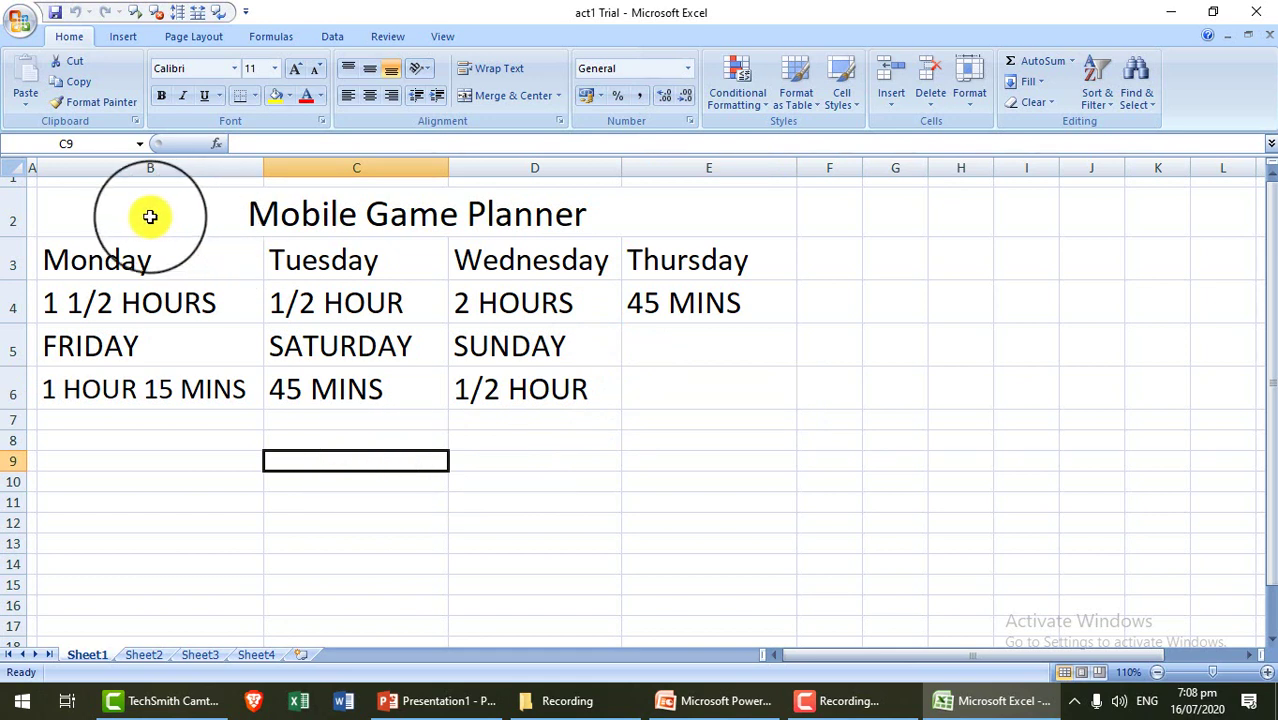
click(150, 217)
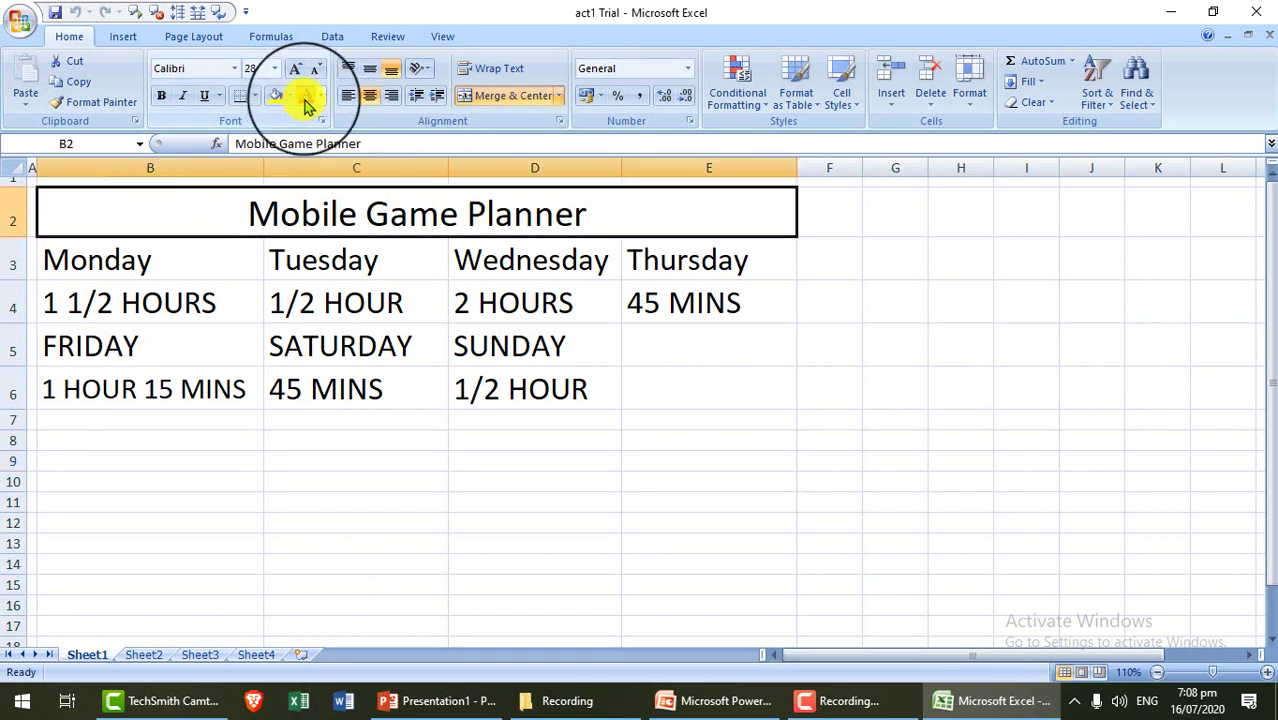
click(308, 100)
click(157, 263)
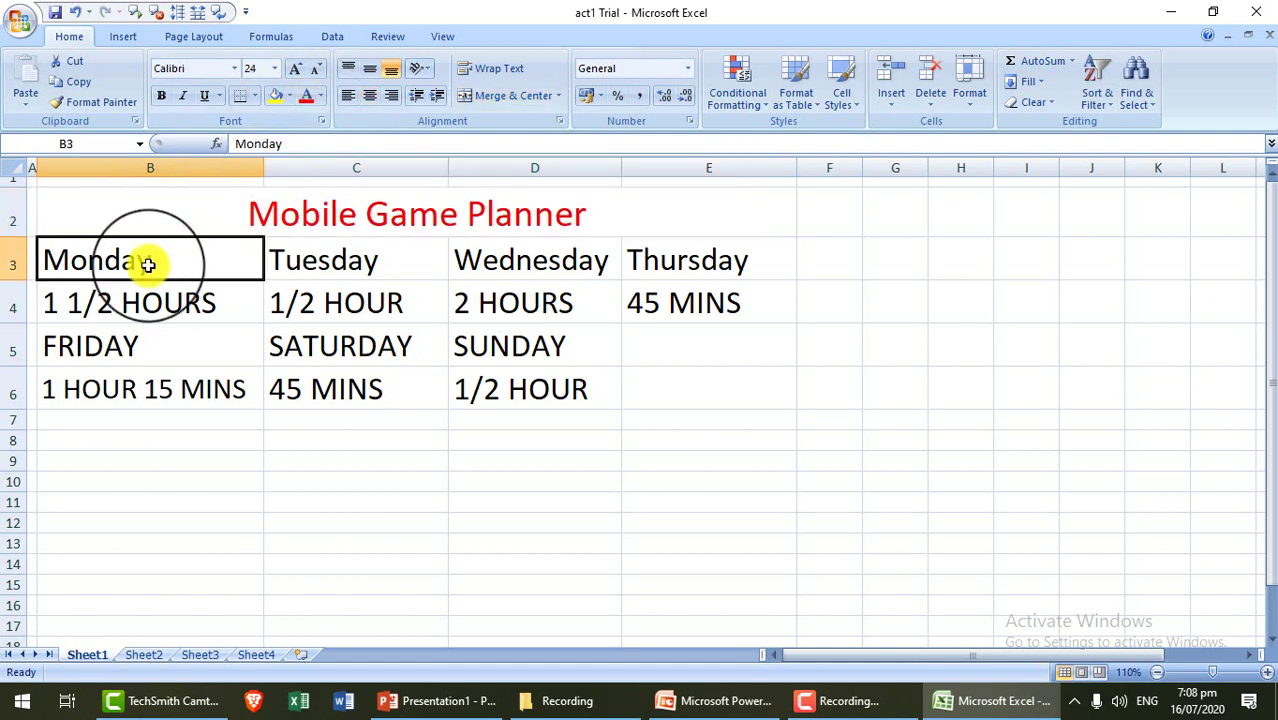
mouse_move(200, 260)
mouse_down()
mouse_move(548, 228)
mouse_move(679, 255)
mouse_up()
click(308, 98)
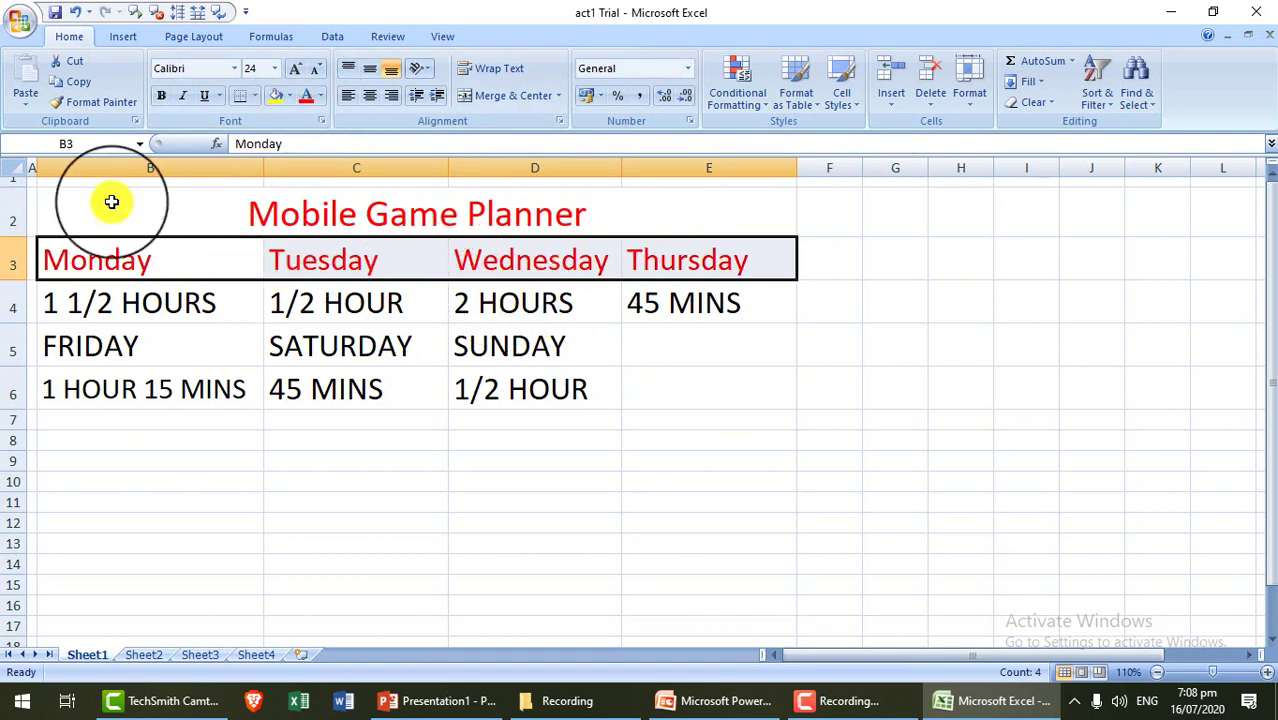
- Apply All Borders to the planner table and bring the Recording folder forward
drag(111, 202, 177, 382)
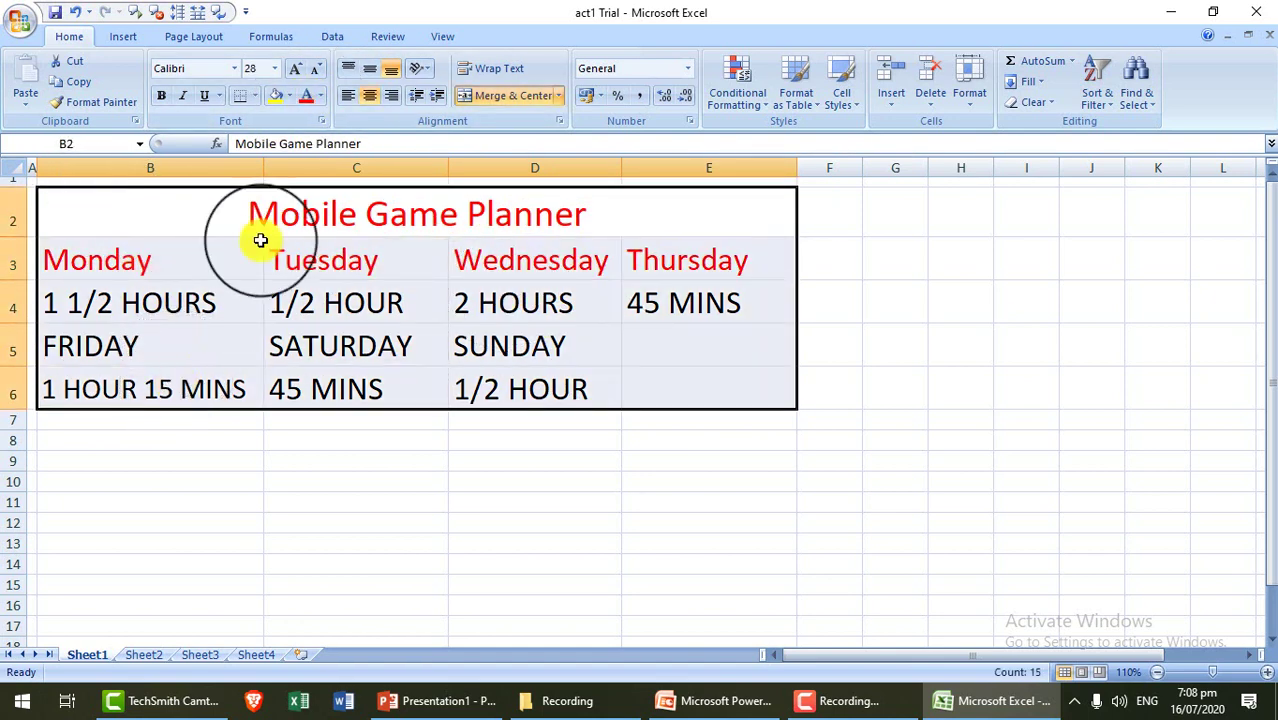
click(254, 96)
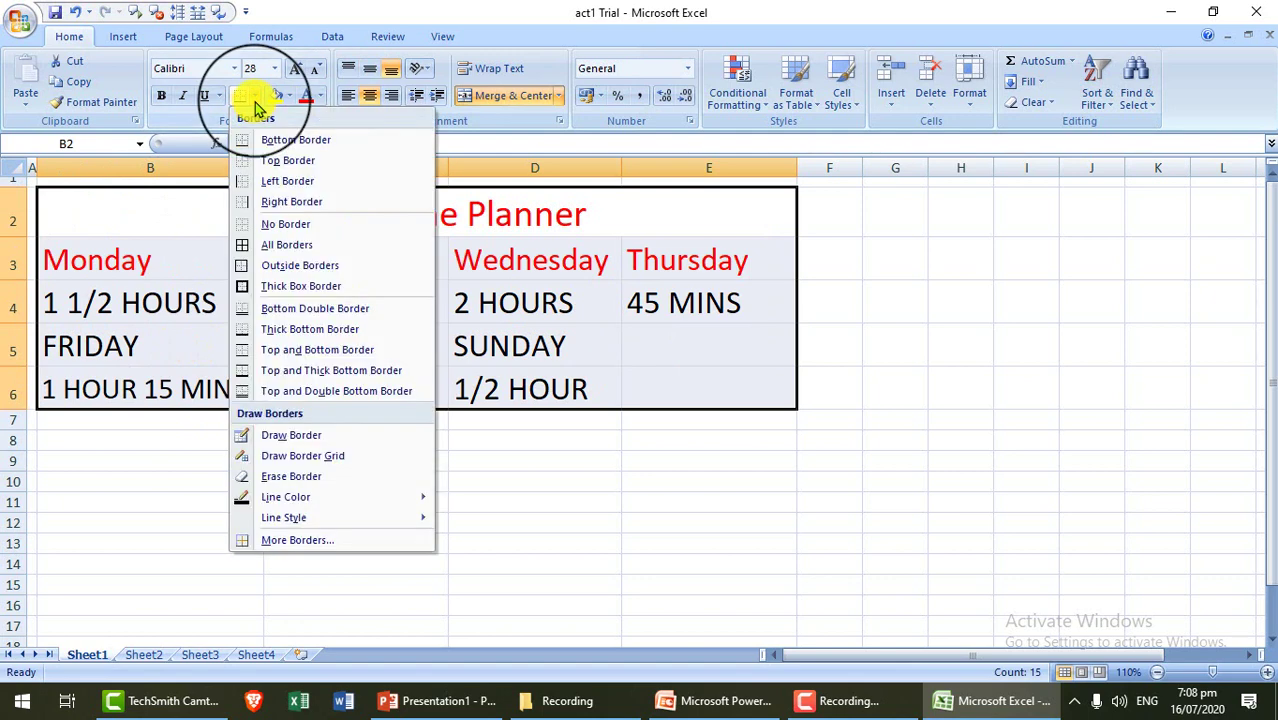
click(287, 246)
click(372, 443)
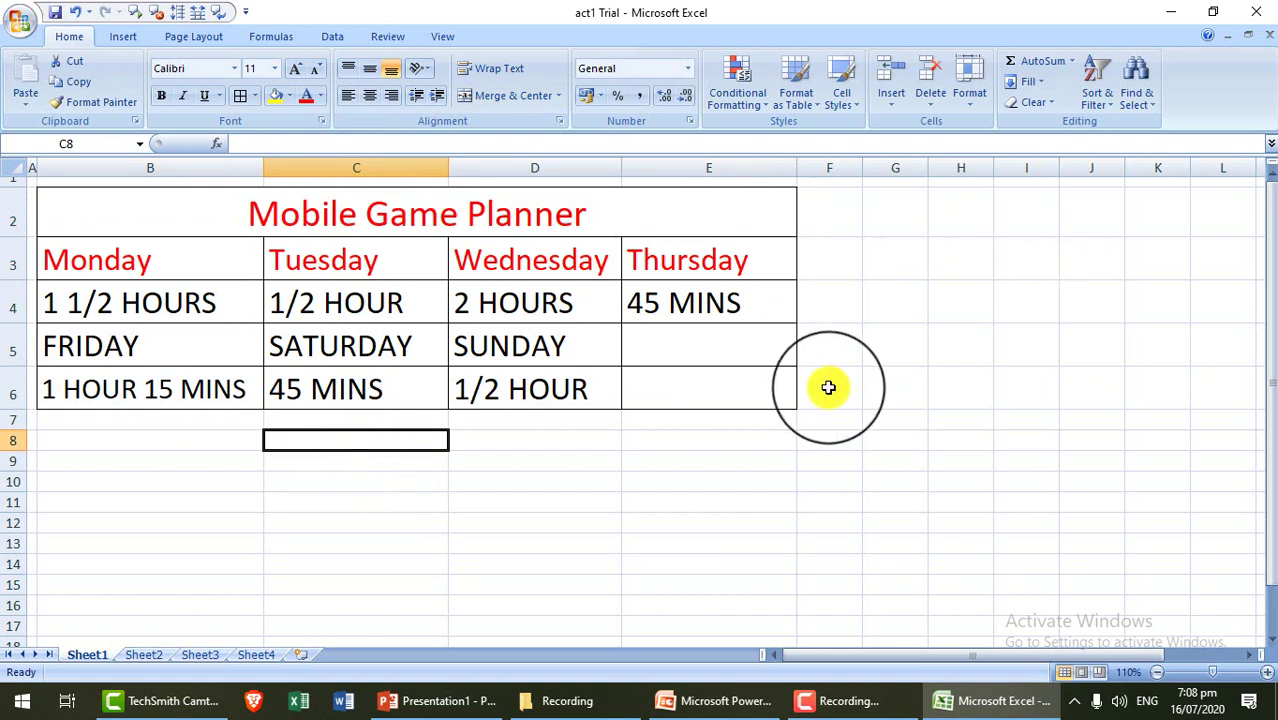
click(560, 690)
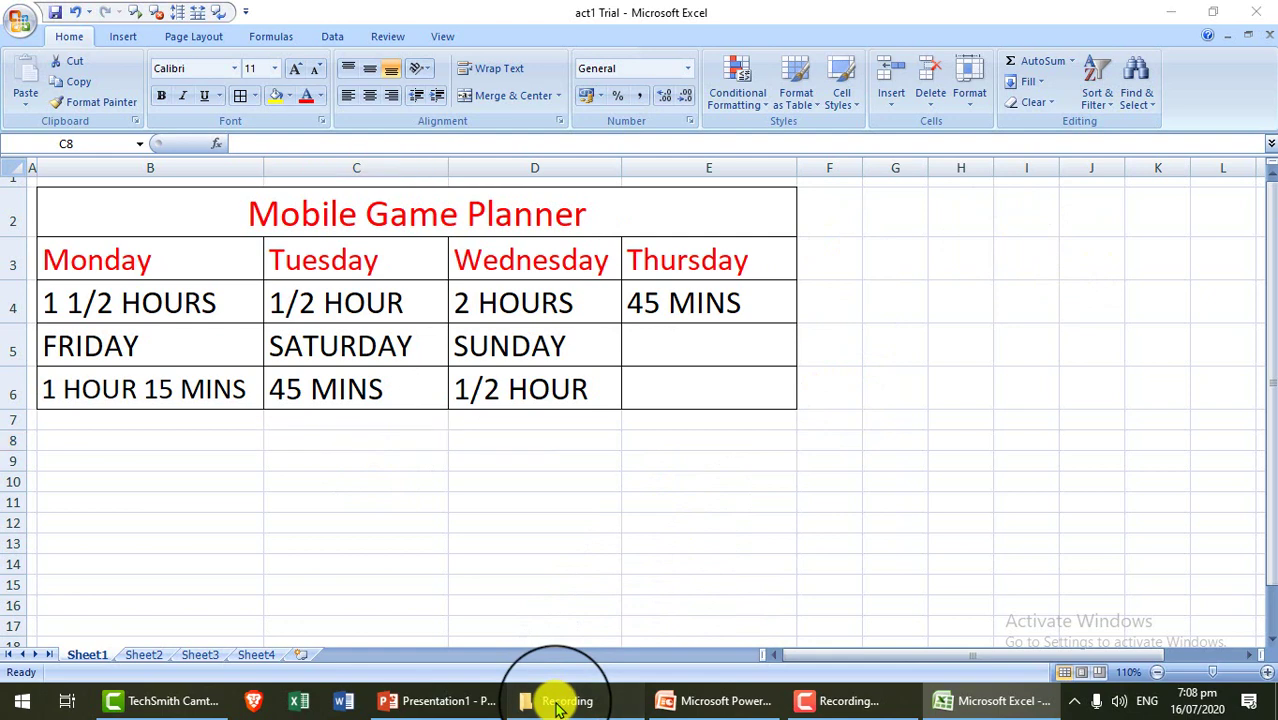
- Open the Friendly letter in Word and select its birthday invitation paragraph
click(620, 358)
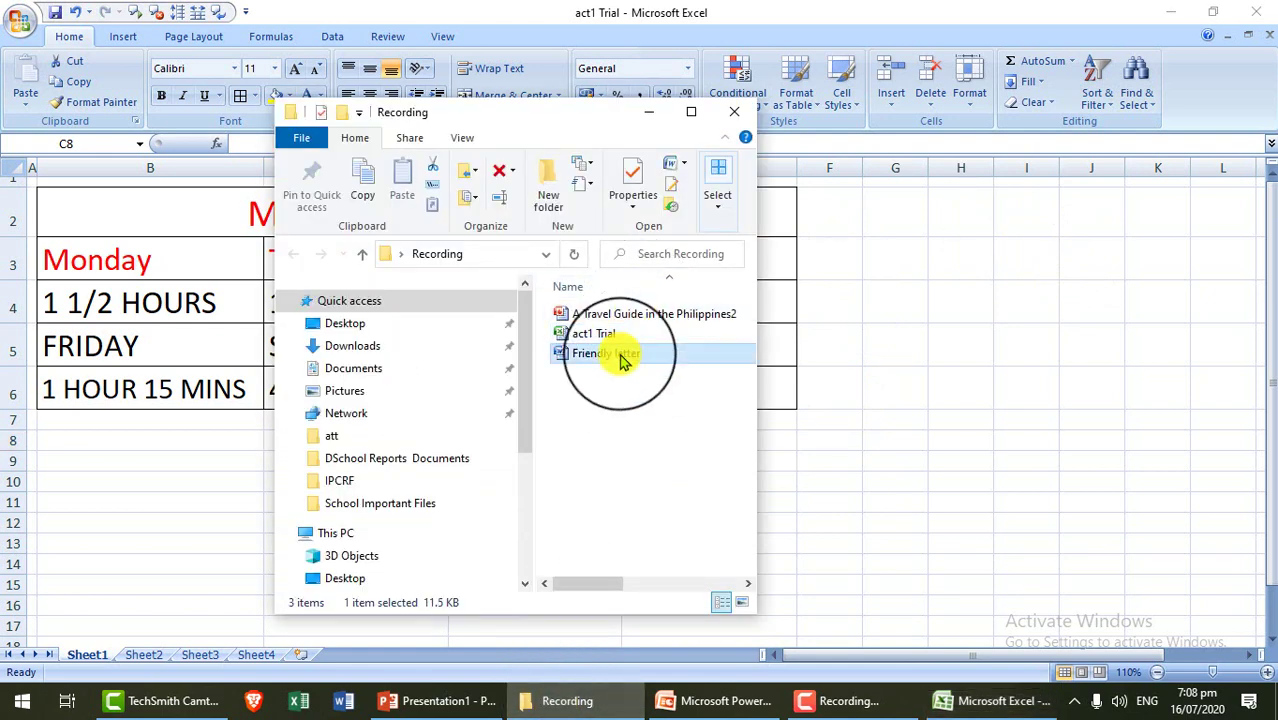
double_click(620, 356)
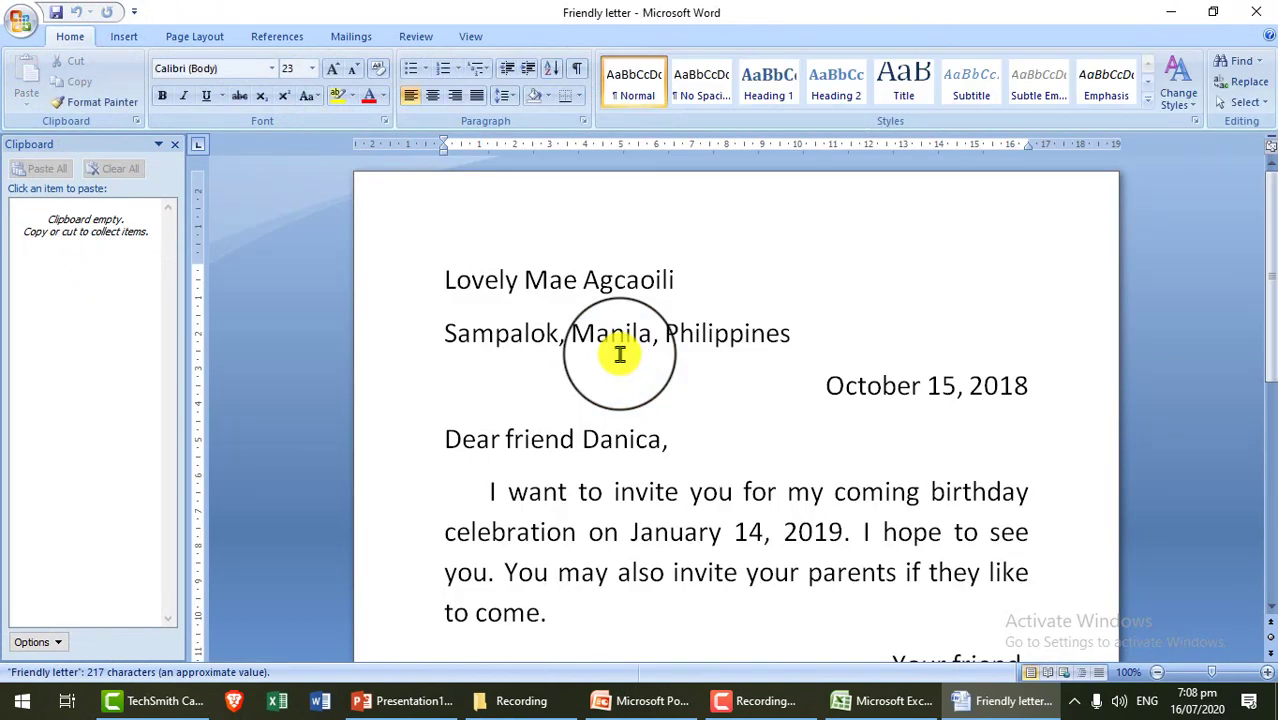
scroll(620, 360, down, 2)
scroll(620, 353, down, 1)
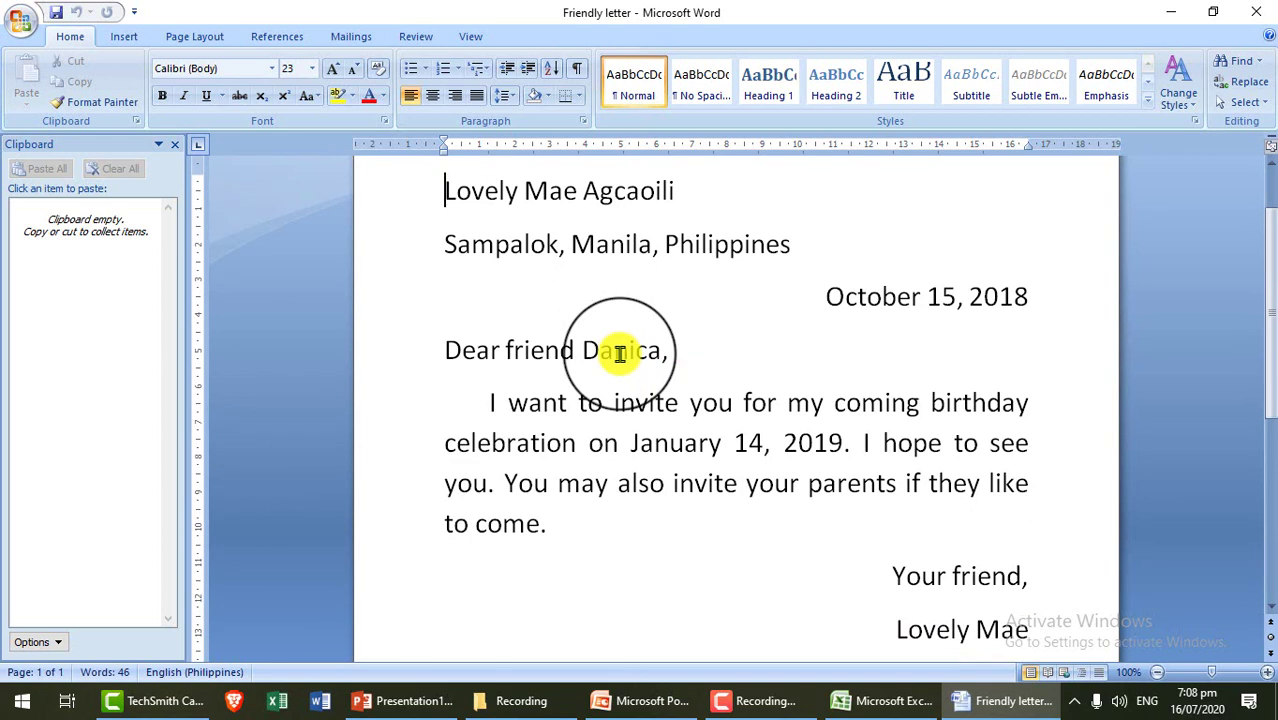
mouse_move(482, 402)
mouse_down()
mouse_move(549, 427)
mouse_move(601, 522)
mouse_up()
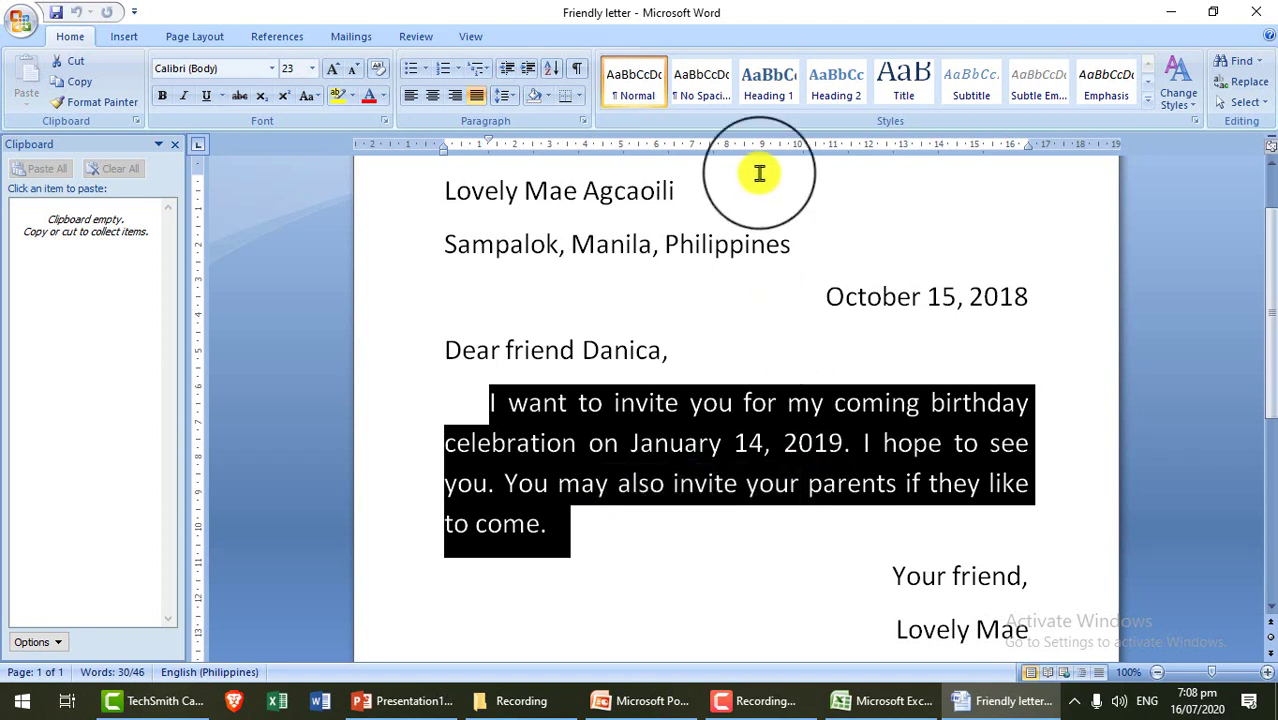
mouse_move(728, 6)
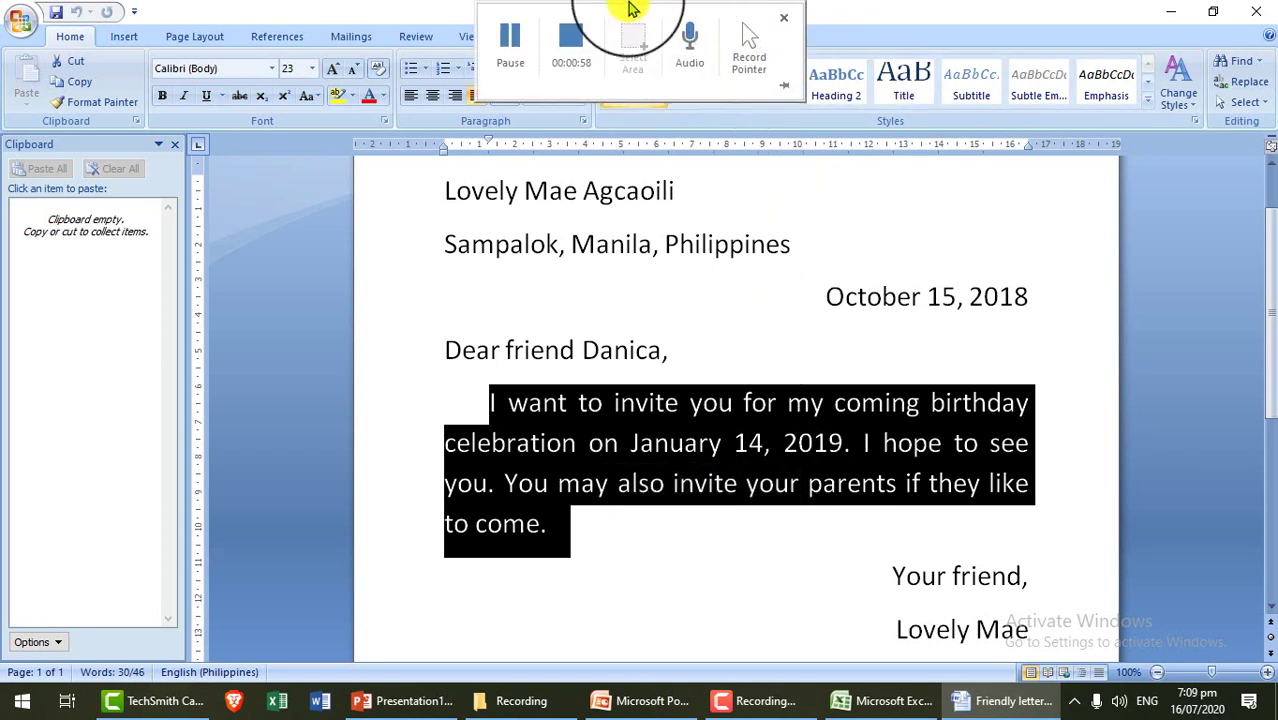
- Stop recording, save the video to the Desktop as Media2, and close Presentation1 without saving
click(580, 45)
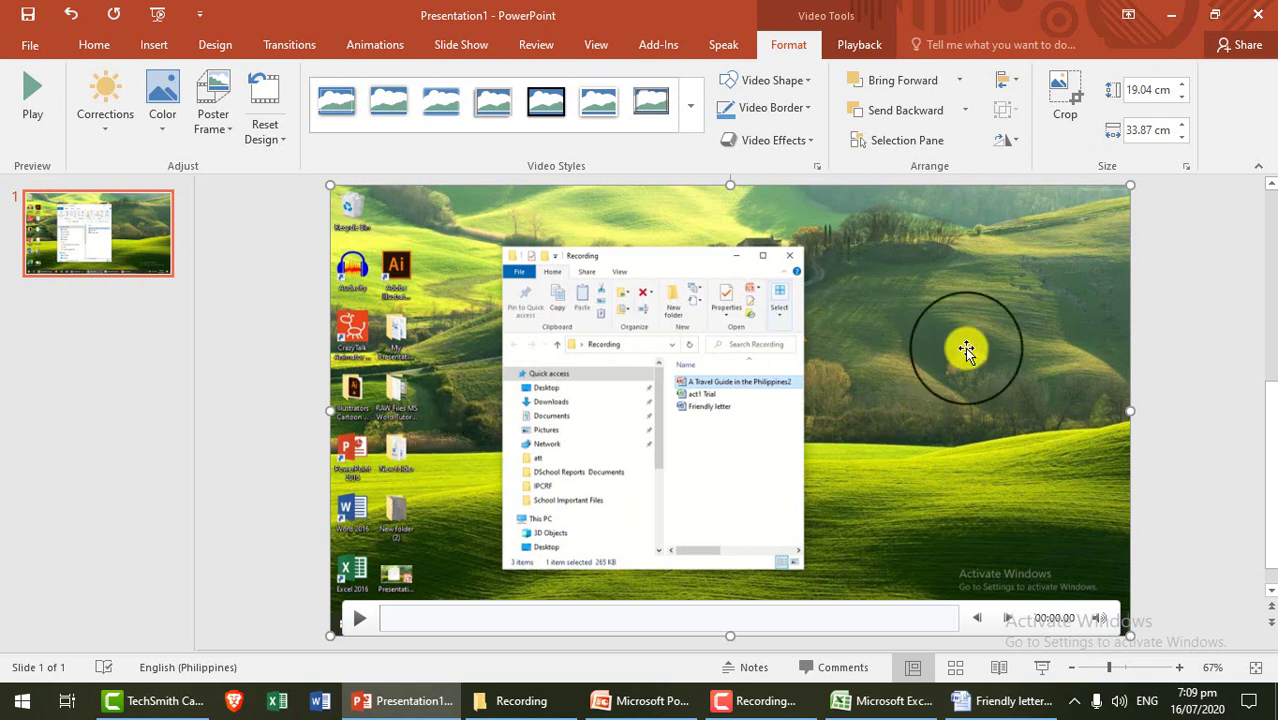
right_click(908, 394)
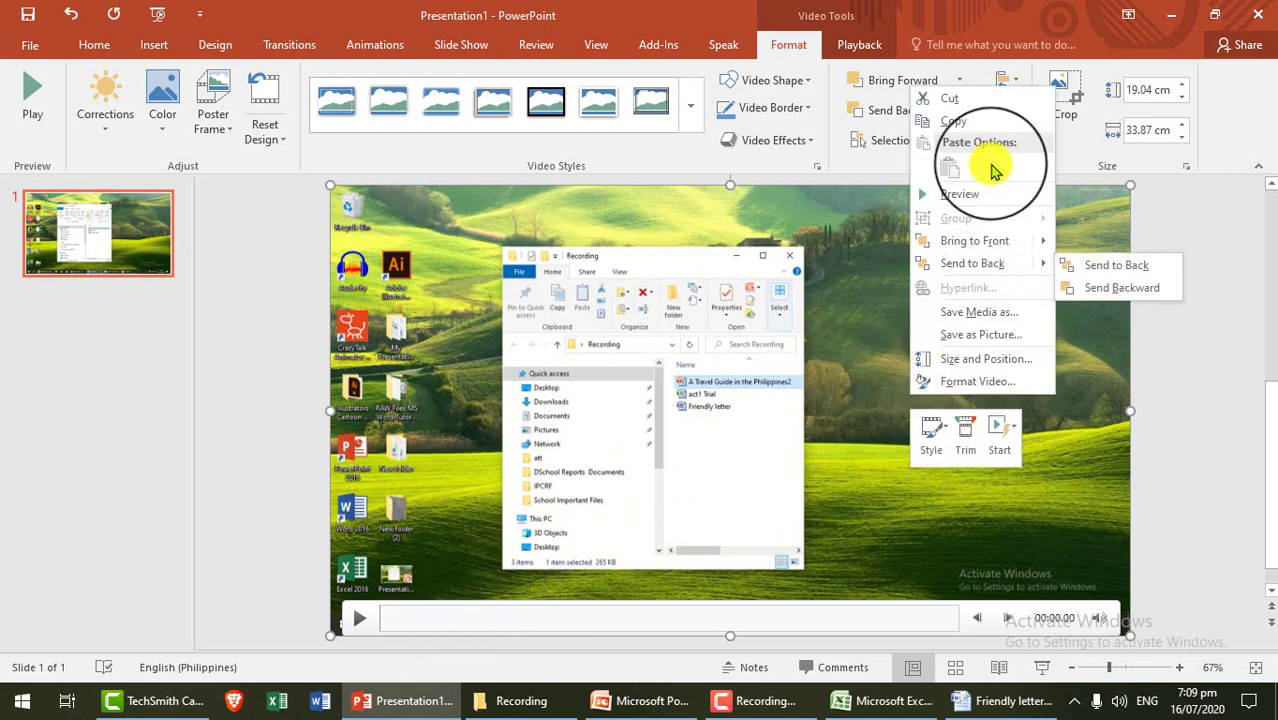
click(967, 313)
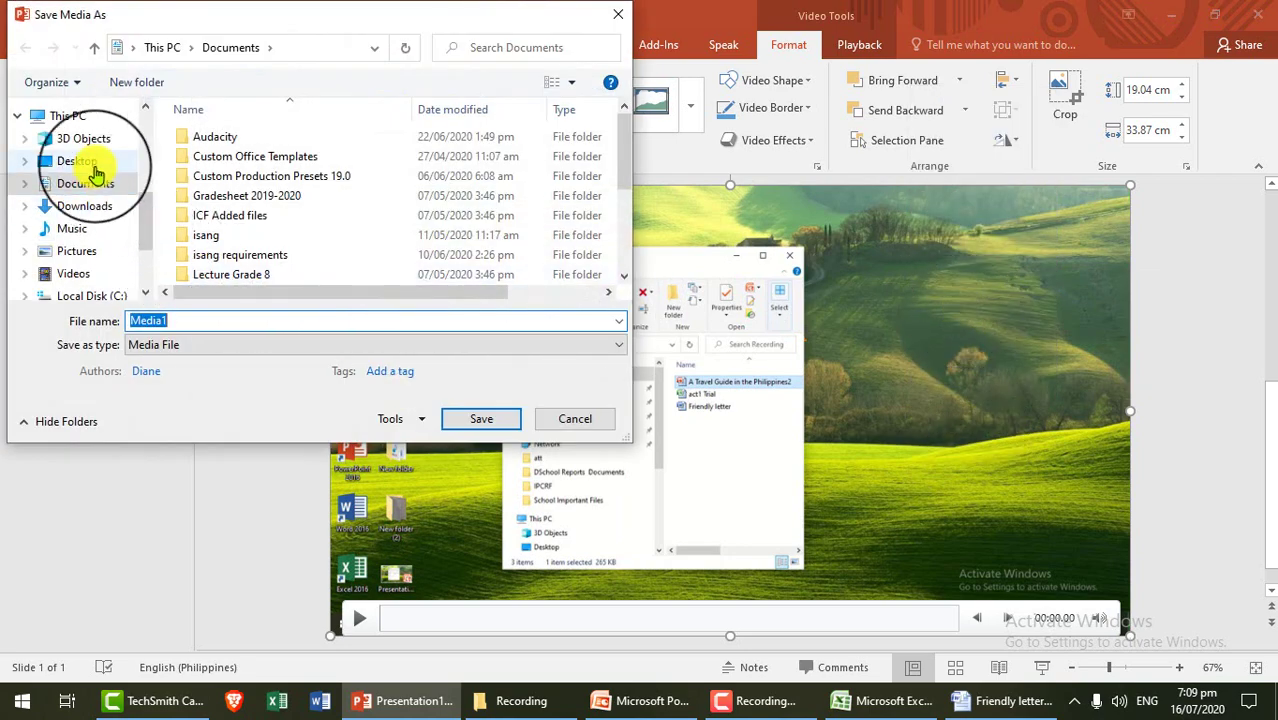
click(92, 163)
double_click(207, 320)
click(207, 320)
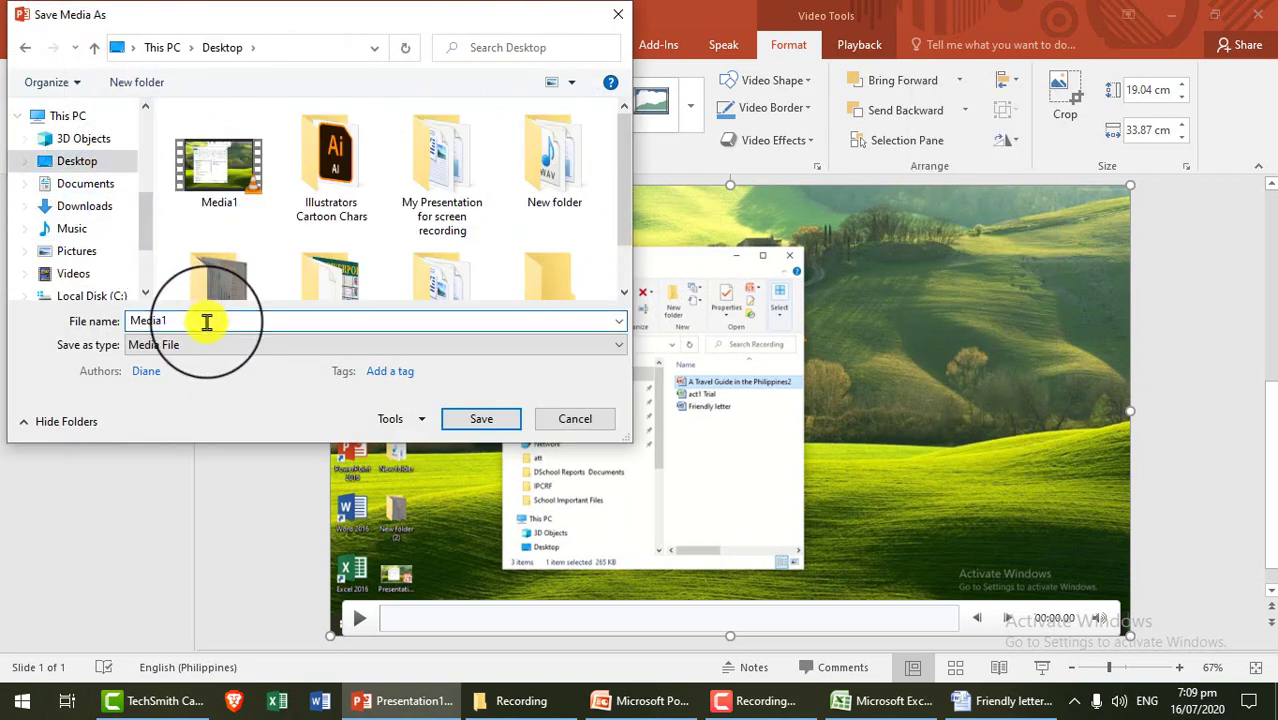
key(BackSpace)
text(2)
click(488, 424)
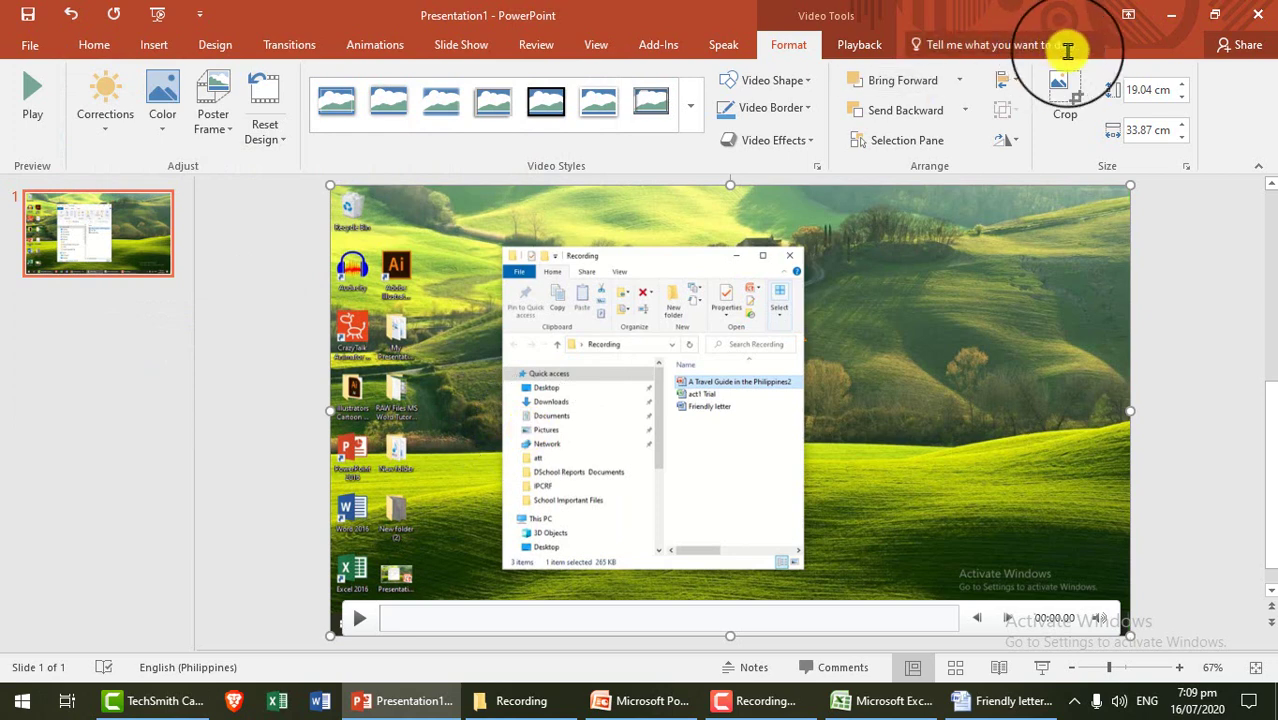
click(1262, 14)
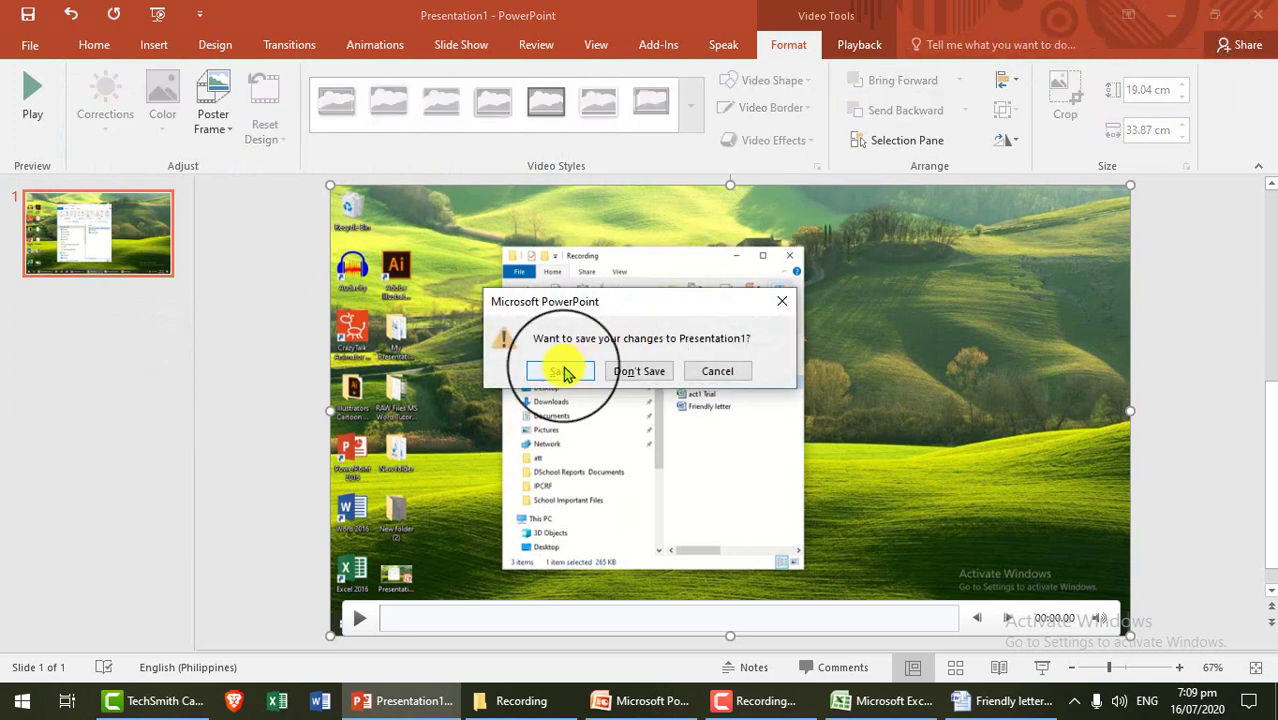
click(645, 372)
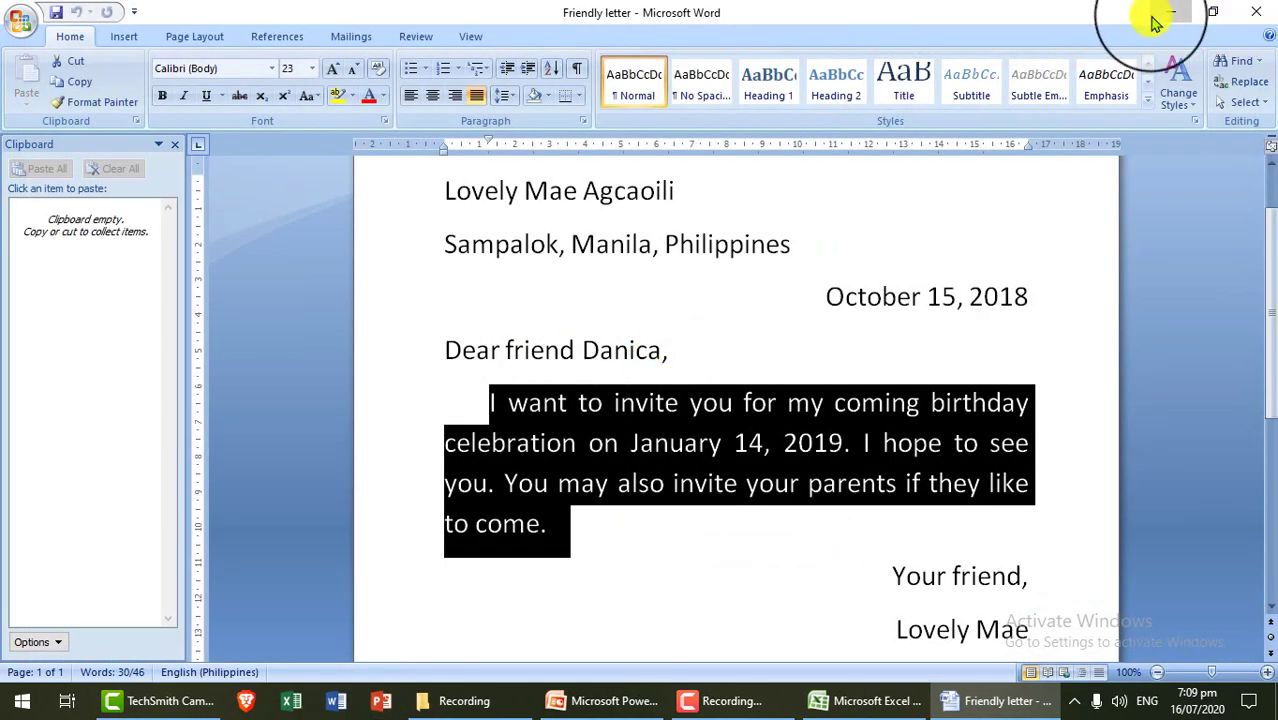
- Minimize Word, Excel and the Recording folder, place Media2 beside Media1, and play it
click(1155, 22)
click(1155, 22)
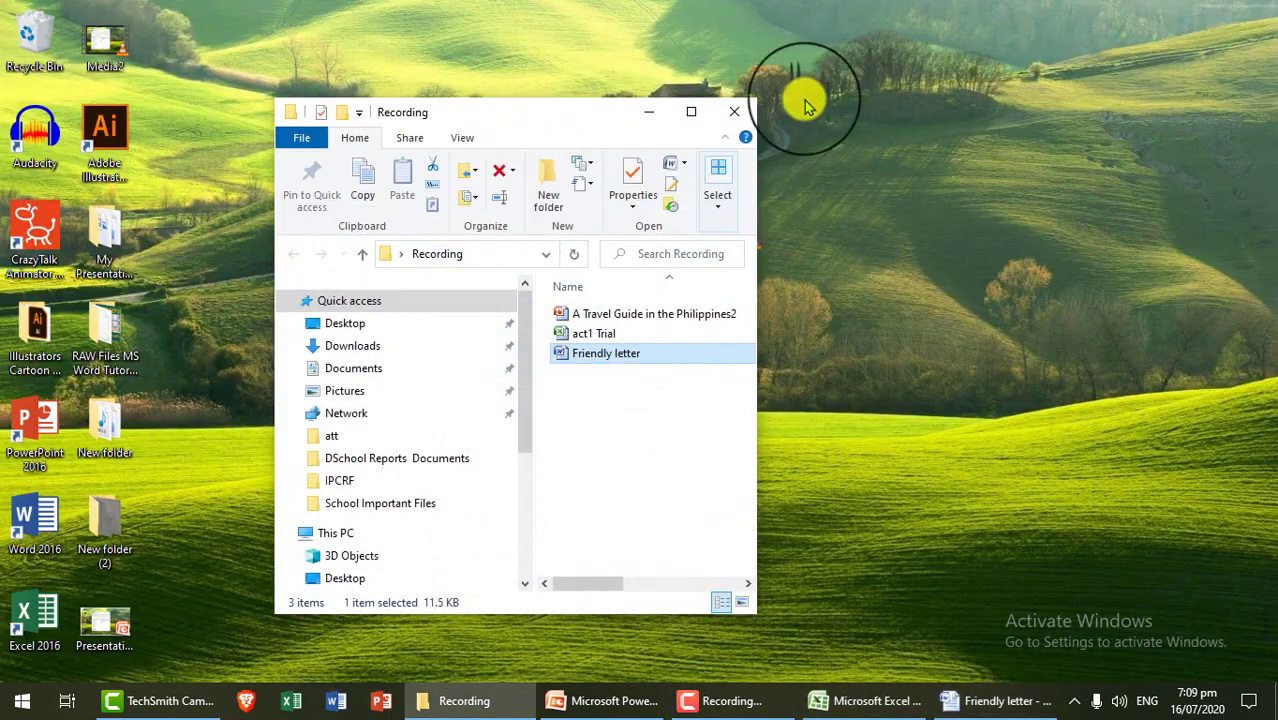
click(652, 116)
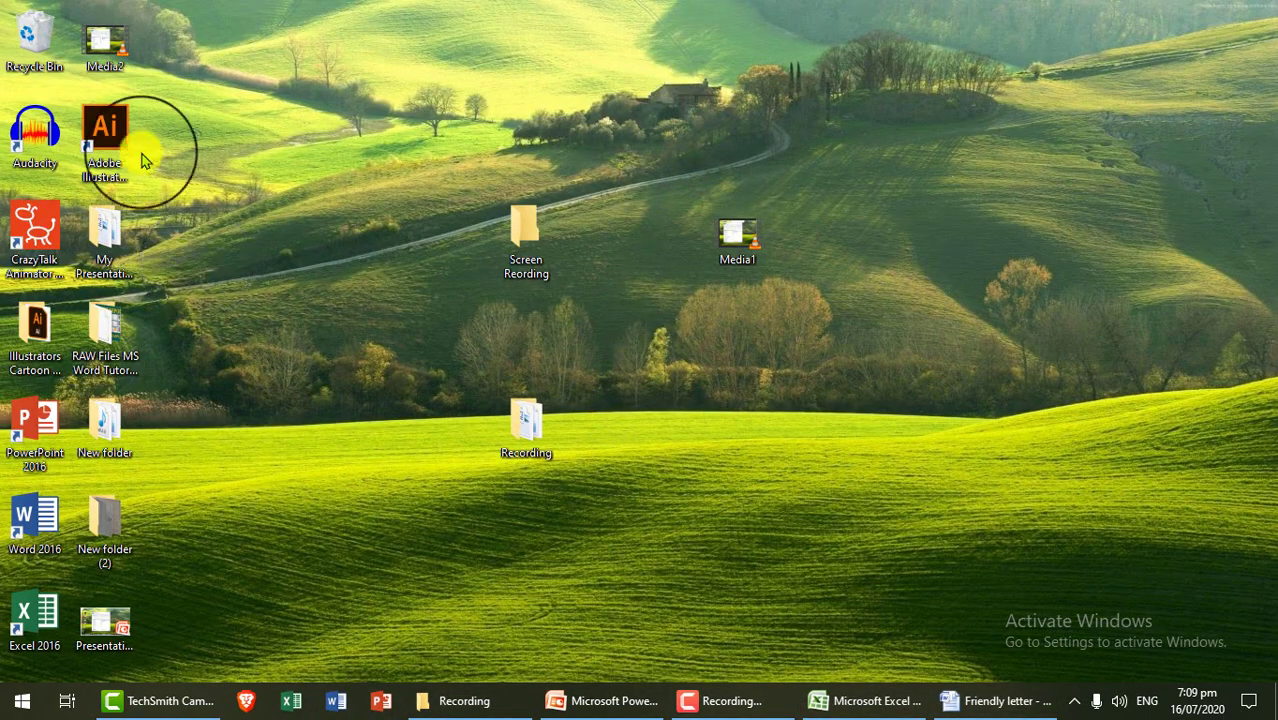
drag(100, 38, 793, 240)
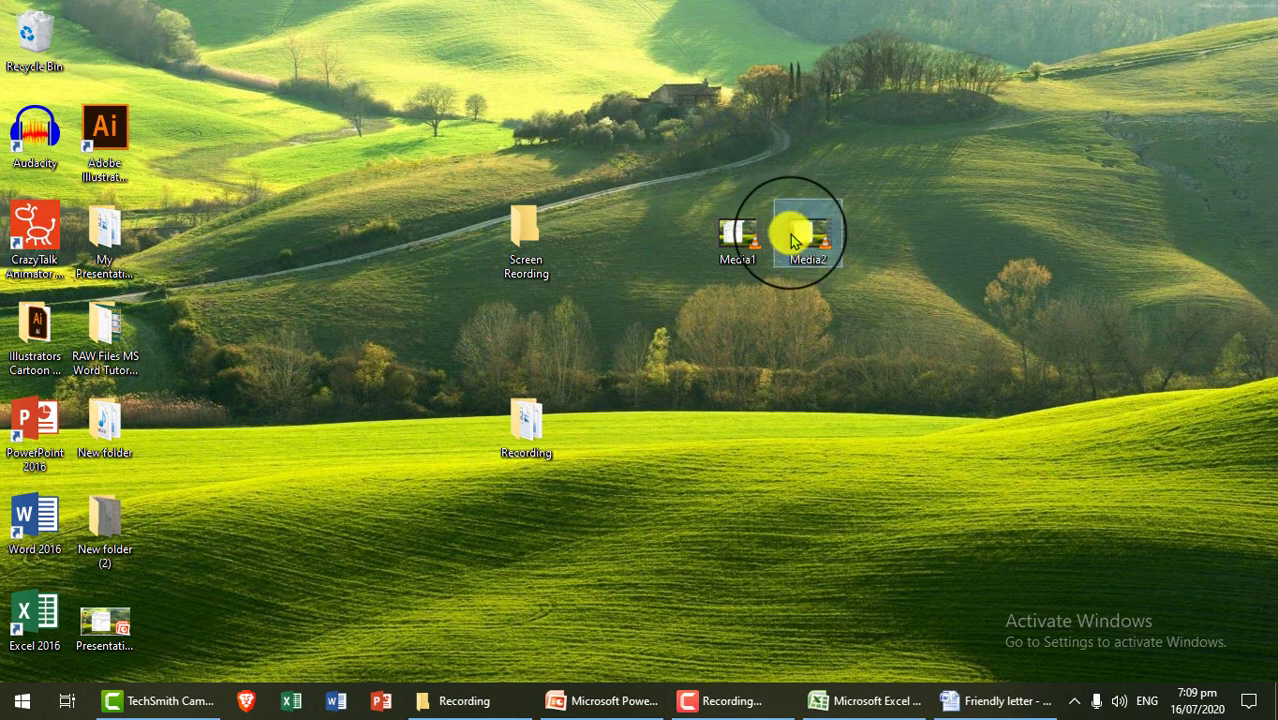
click(808, 343)
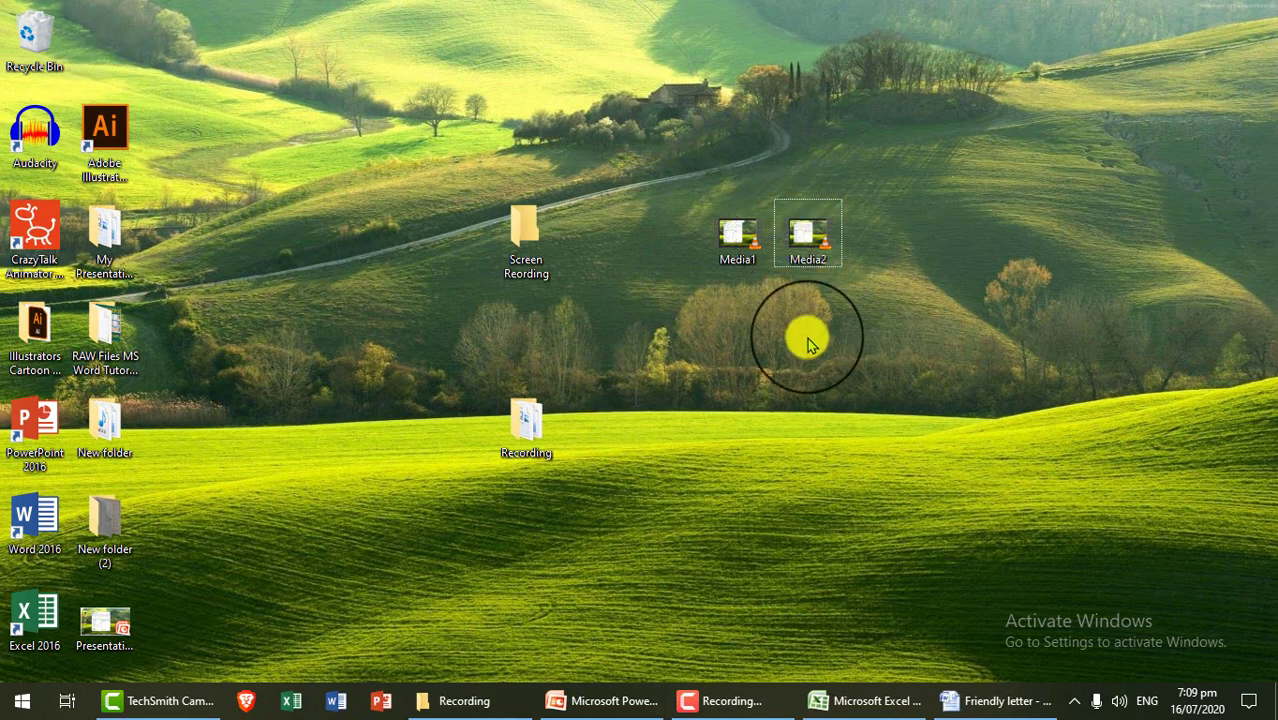
click(810, 250)
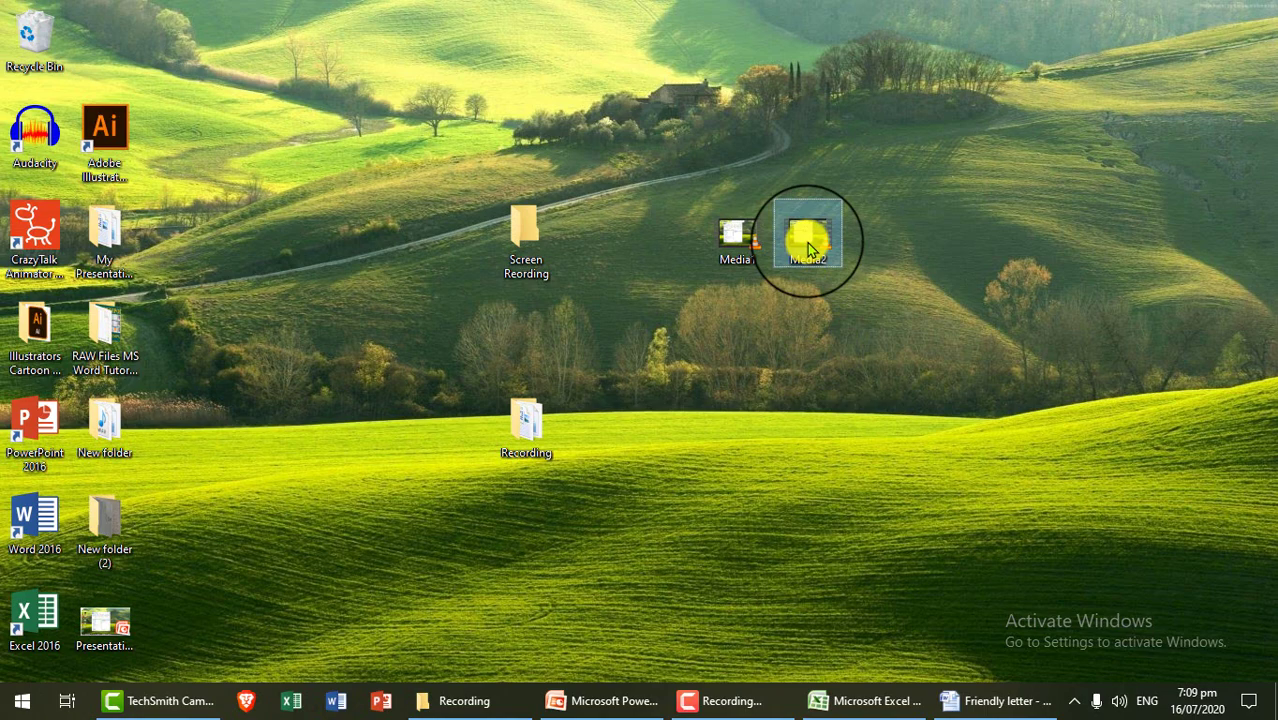
double_click(808, 248)
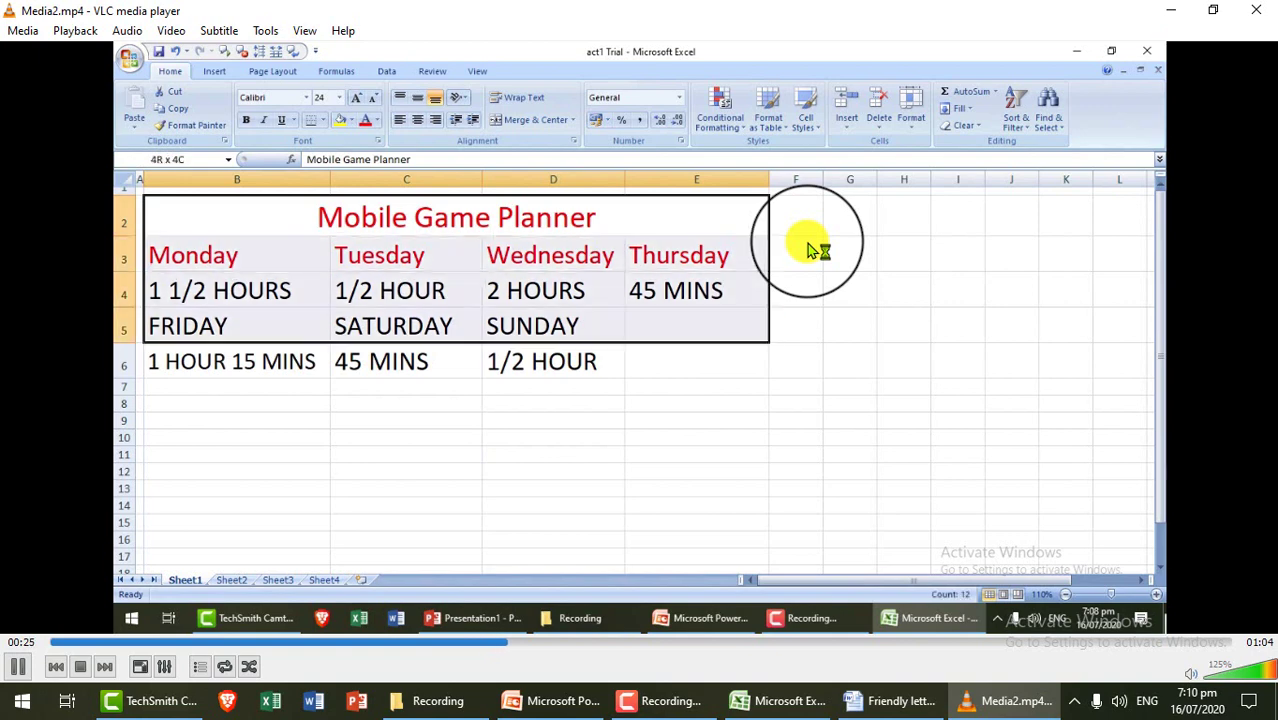
- Skip the Media2 playback ahead on the VLC seek bar to the Word letter part
click(1062, 643)
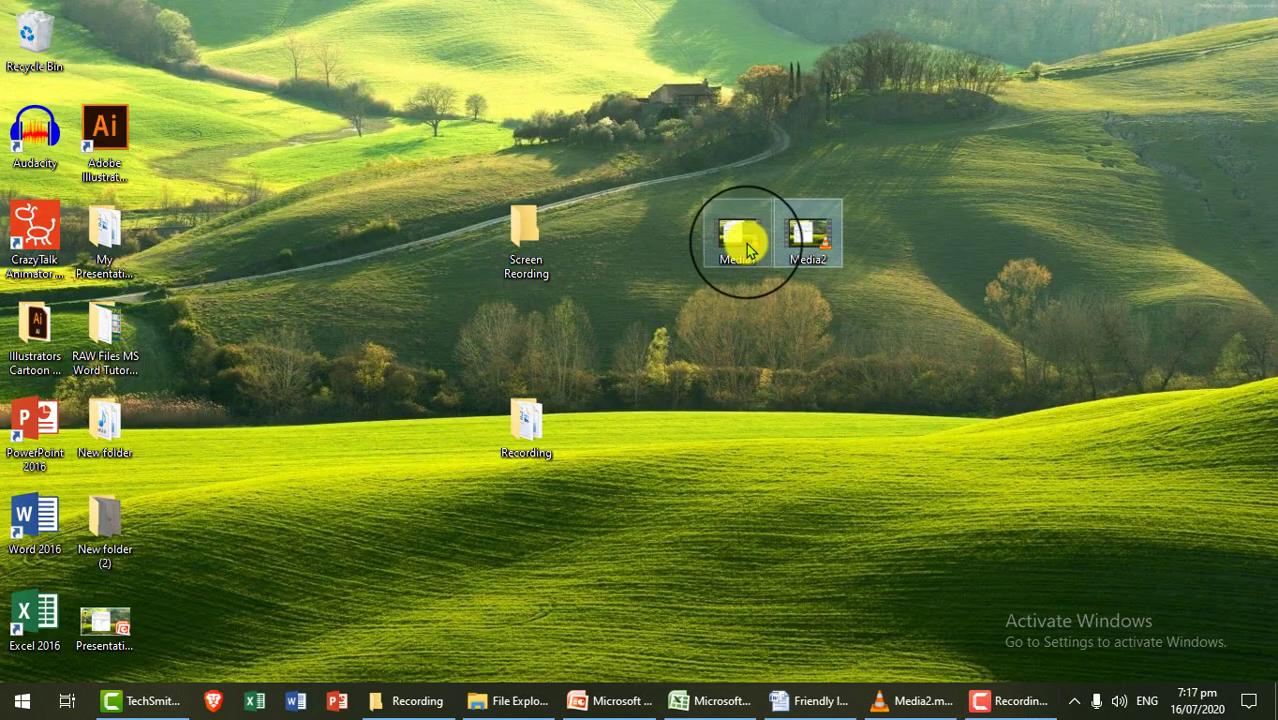
click(812, 250)
mouse_move(818, 254)
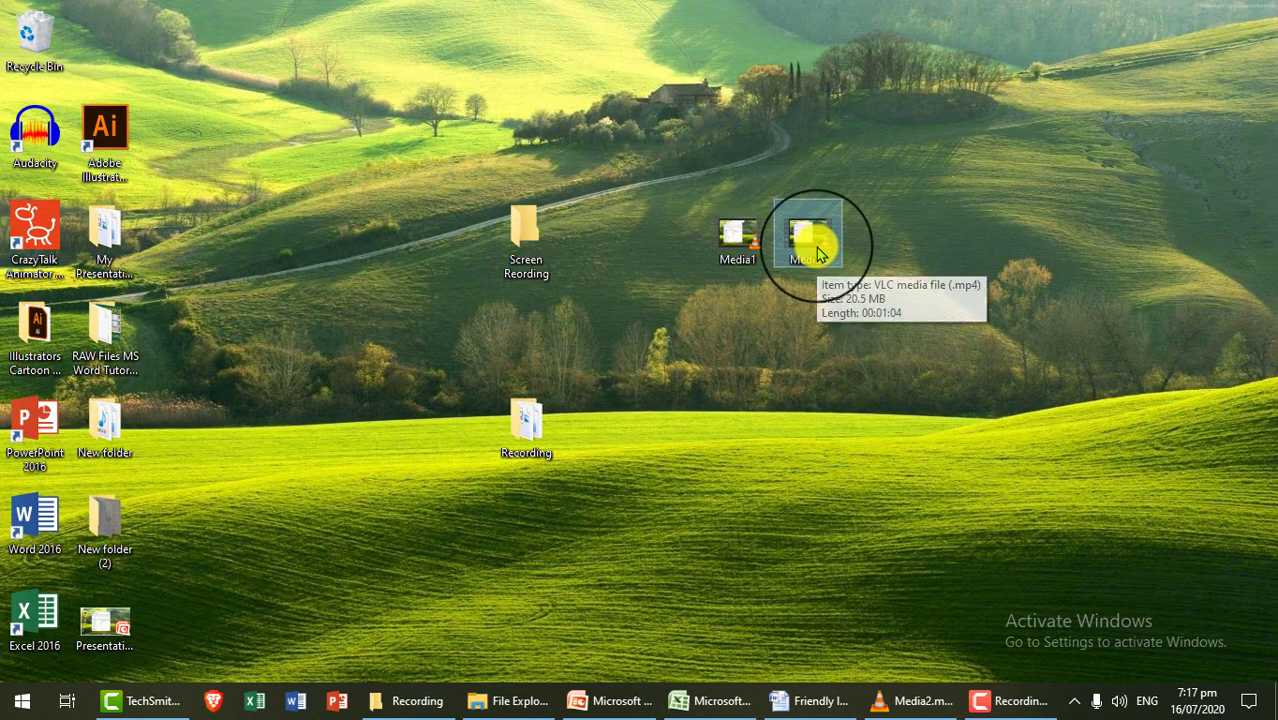